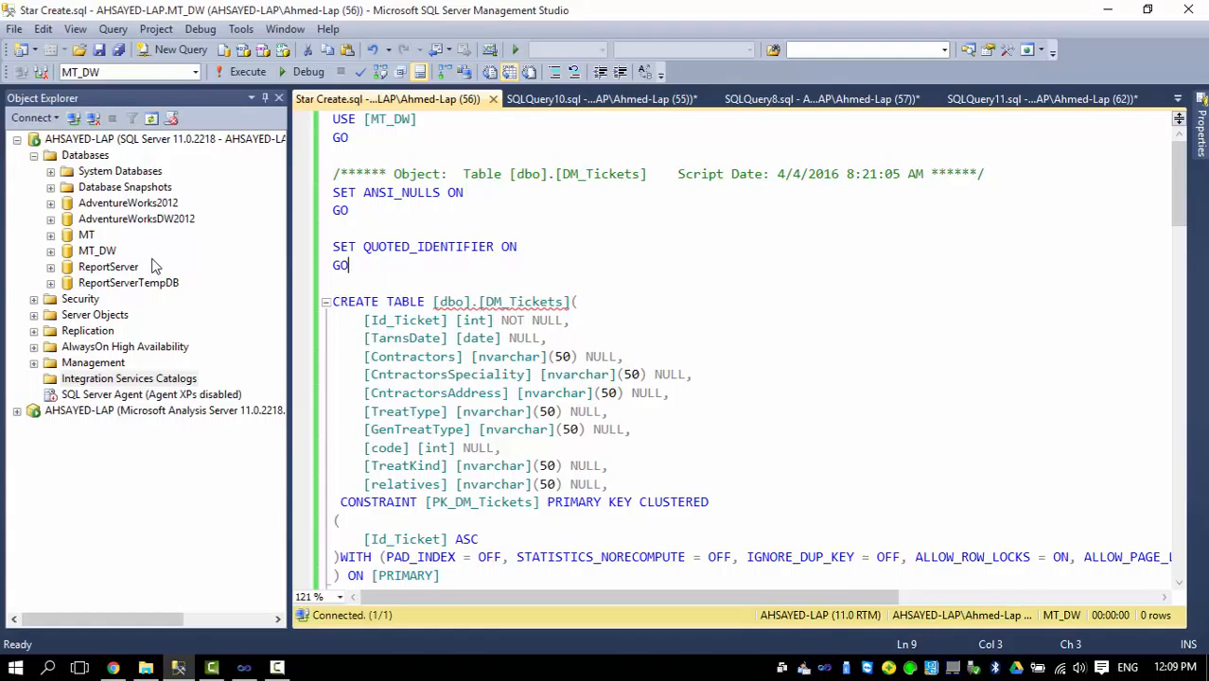
Expand the MT database in the object tree and look through its source tables.
click(84, 236)
click(50, 236)
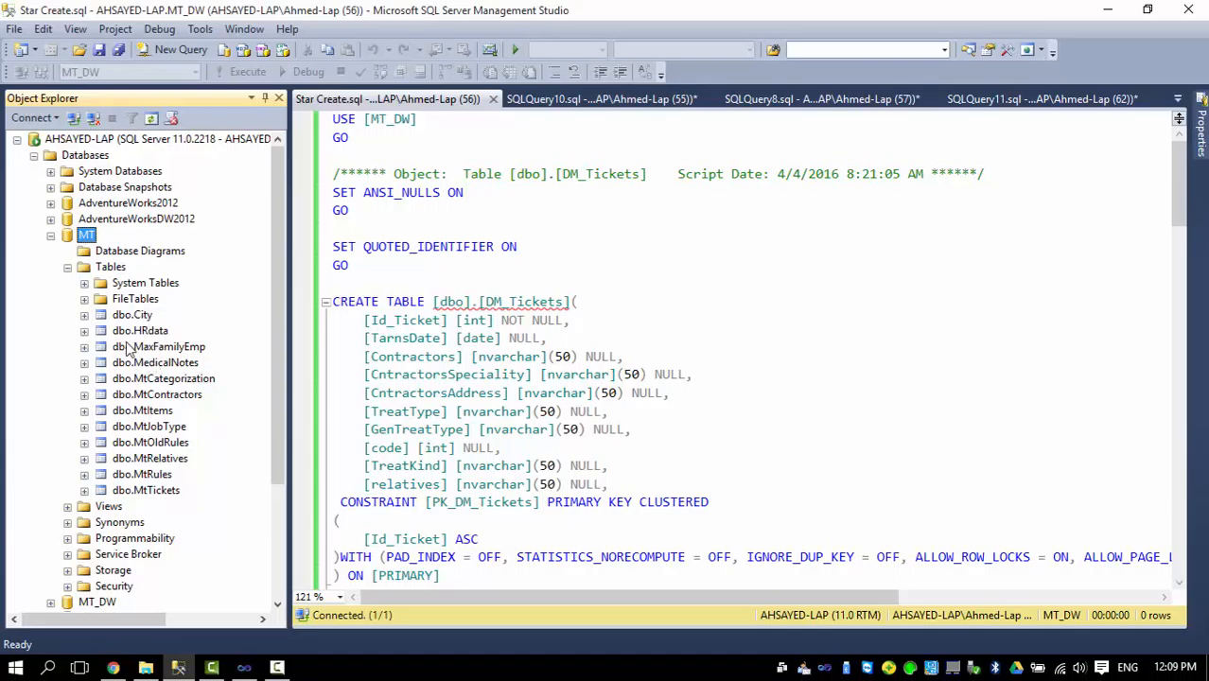
drag(278, 246, 277, 287)
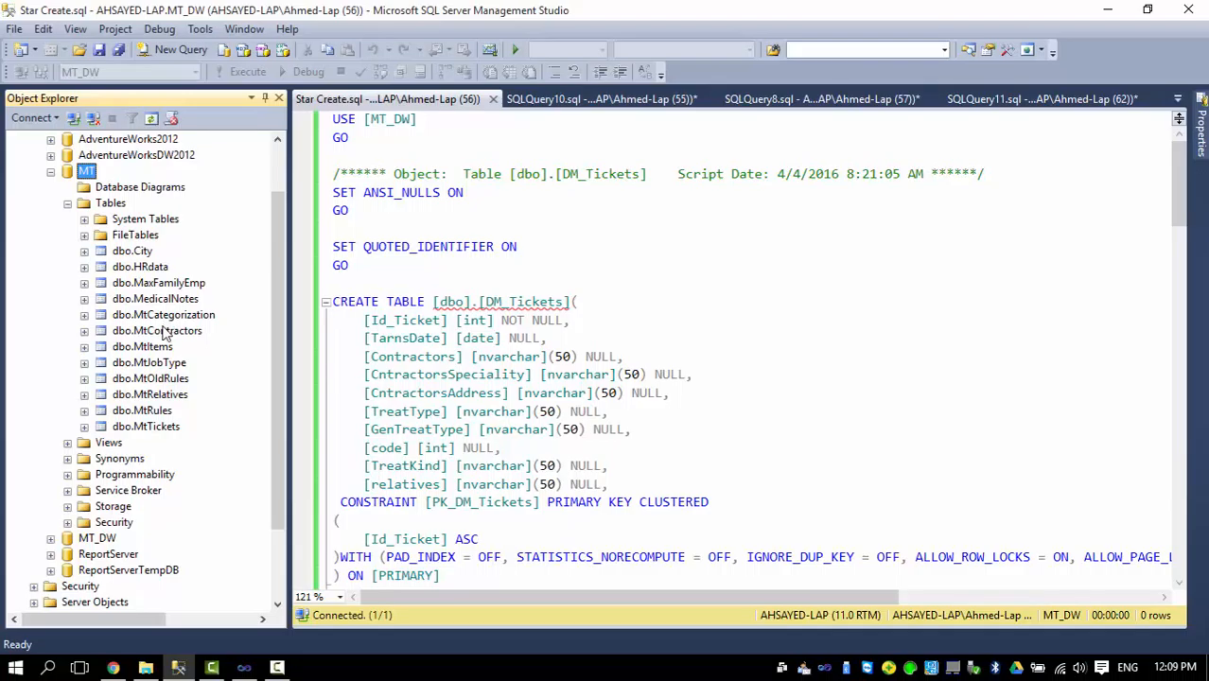
Script the dbo.MtTickets table as CREATE to a new query editor window.
right_click(145, 428)
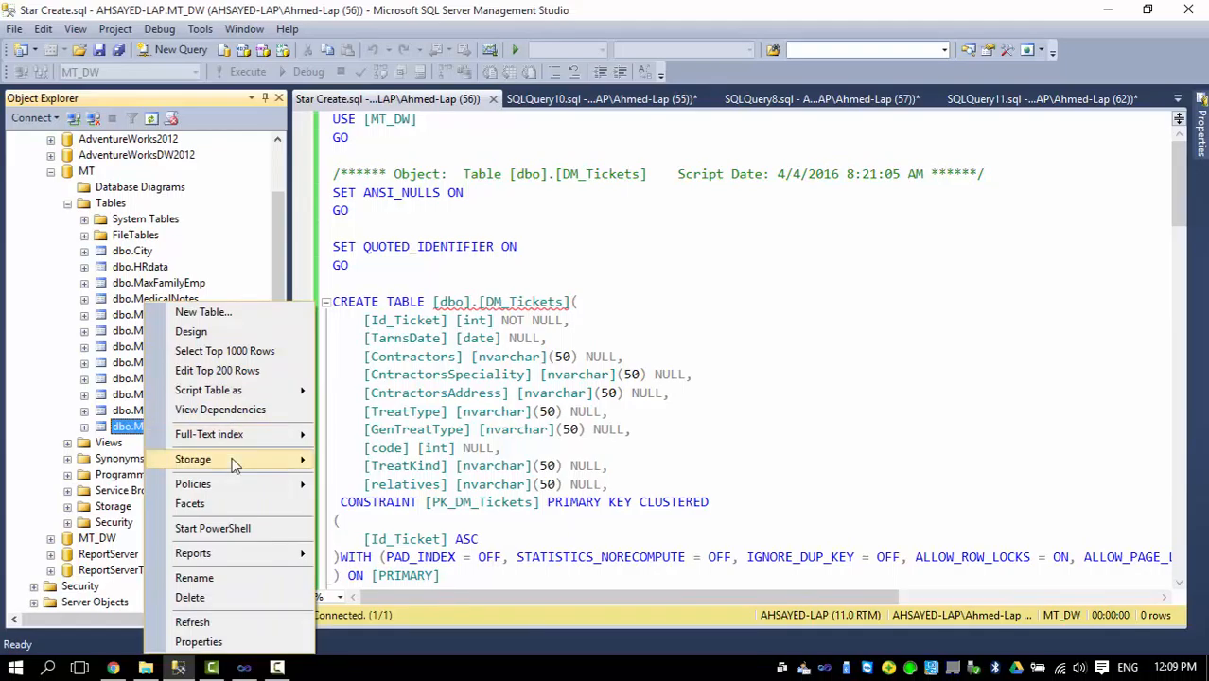
mouse_move(235, 439)
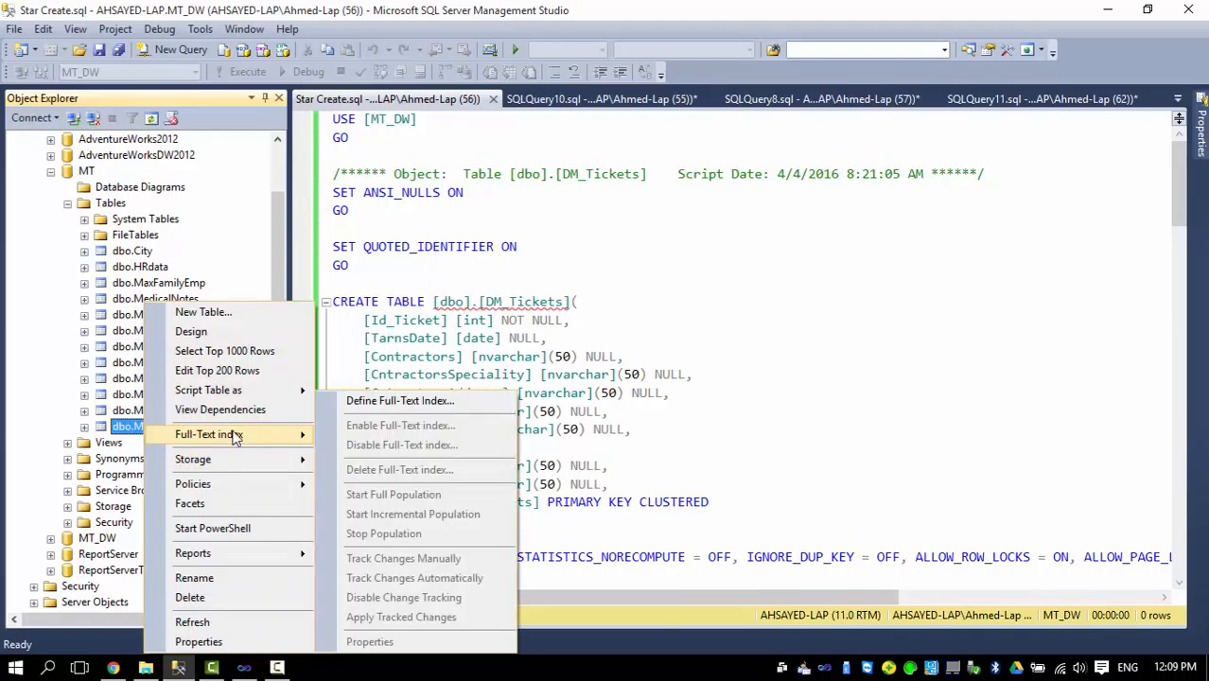
right_click(135, 426)
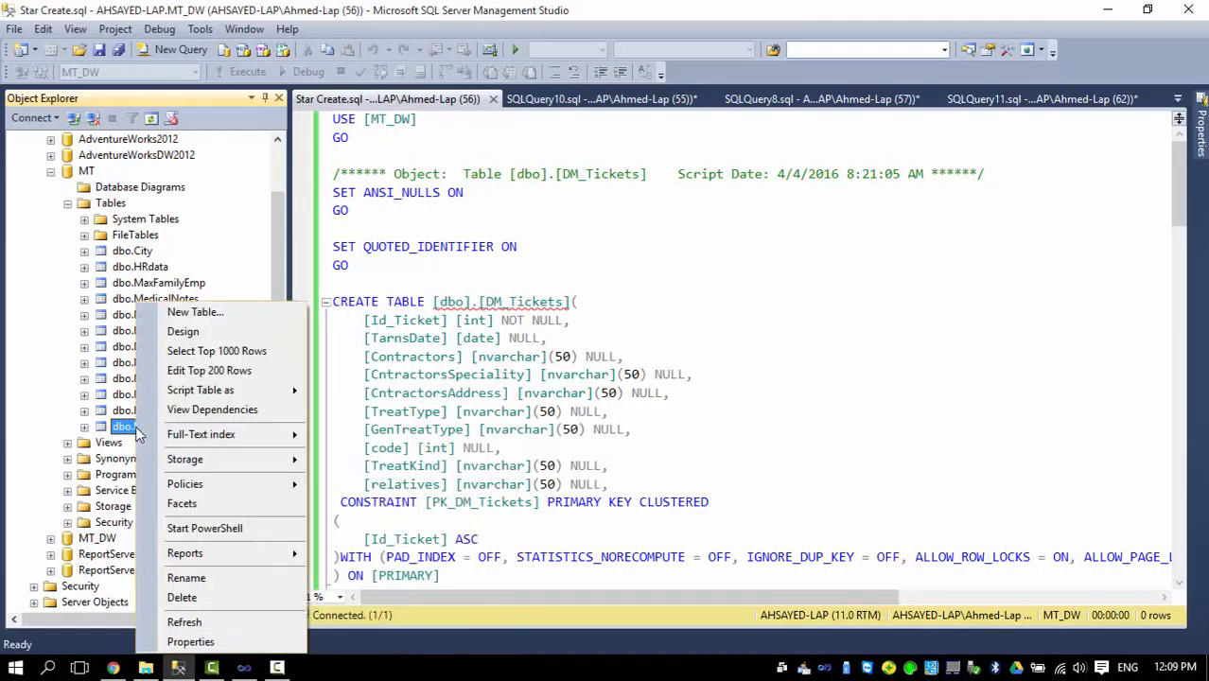
mouse_move(280, 402)
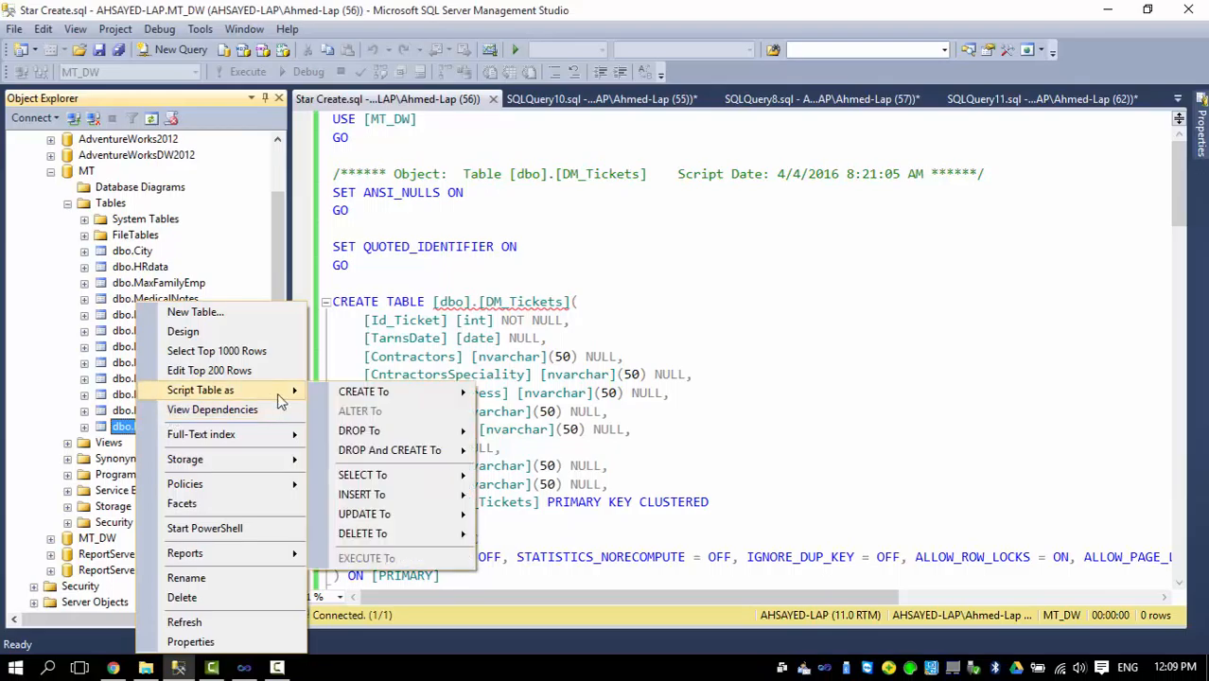
mouse_move(401, 394)
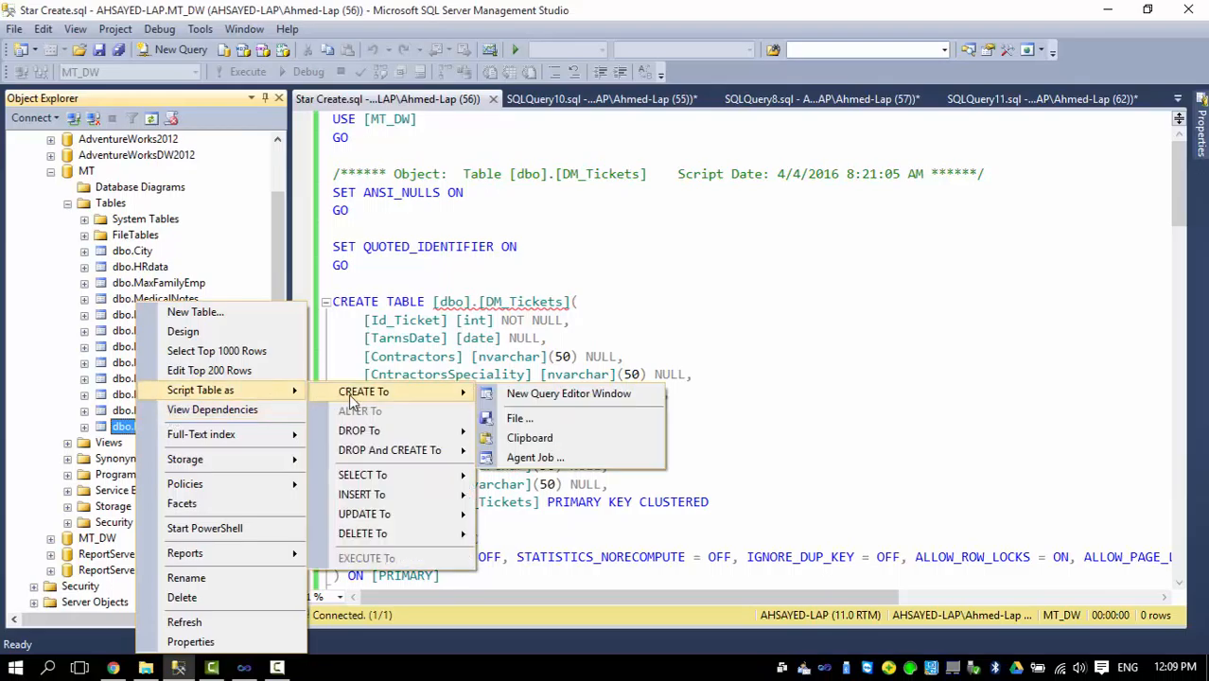
click(516, 396)
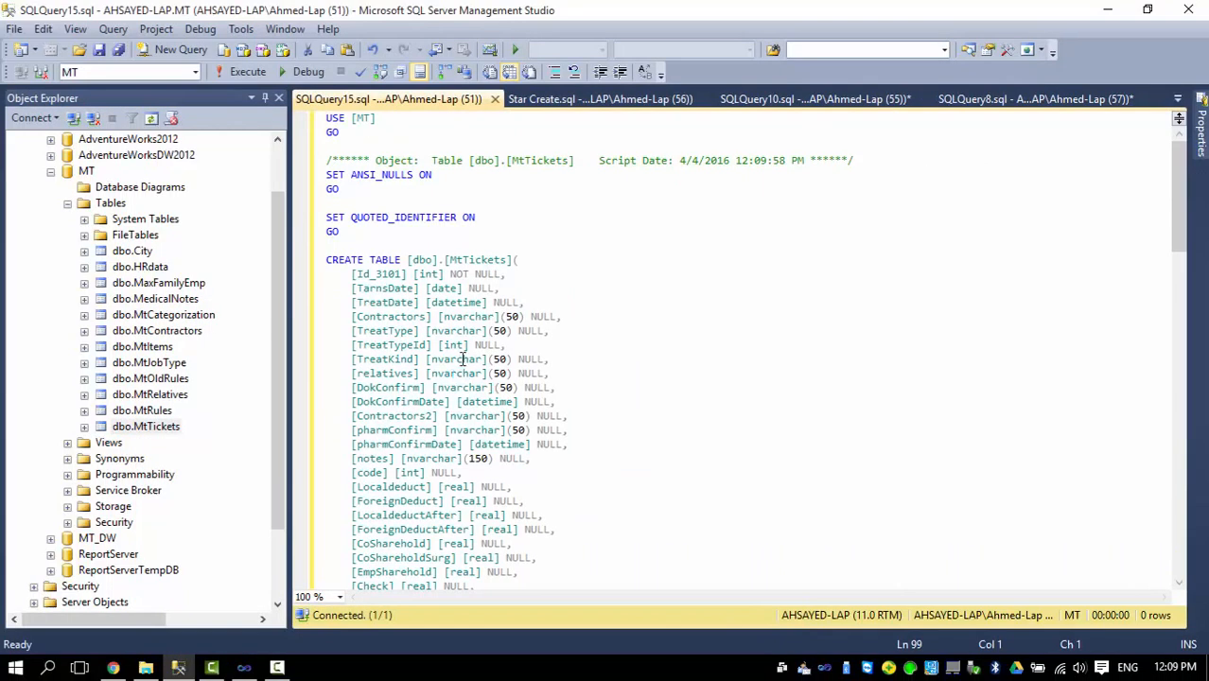
Review the column definitions in the generated MtTickets script, and close that script.
scroll(444, 265, down, 2)
scroll(403, 288, down, 1)
scroll(403, 288, up, 2)
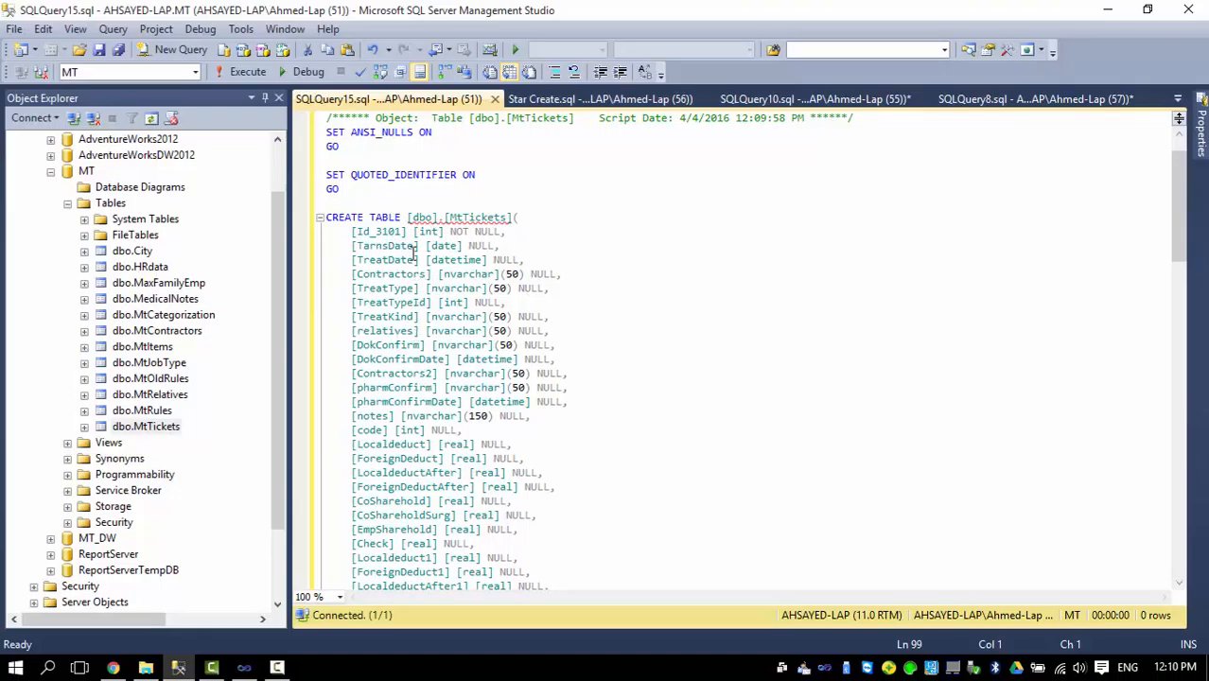
click(494, 100)
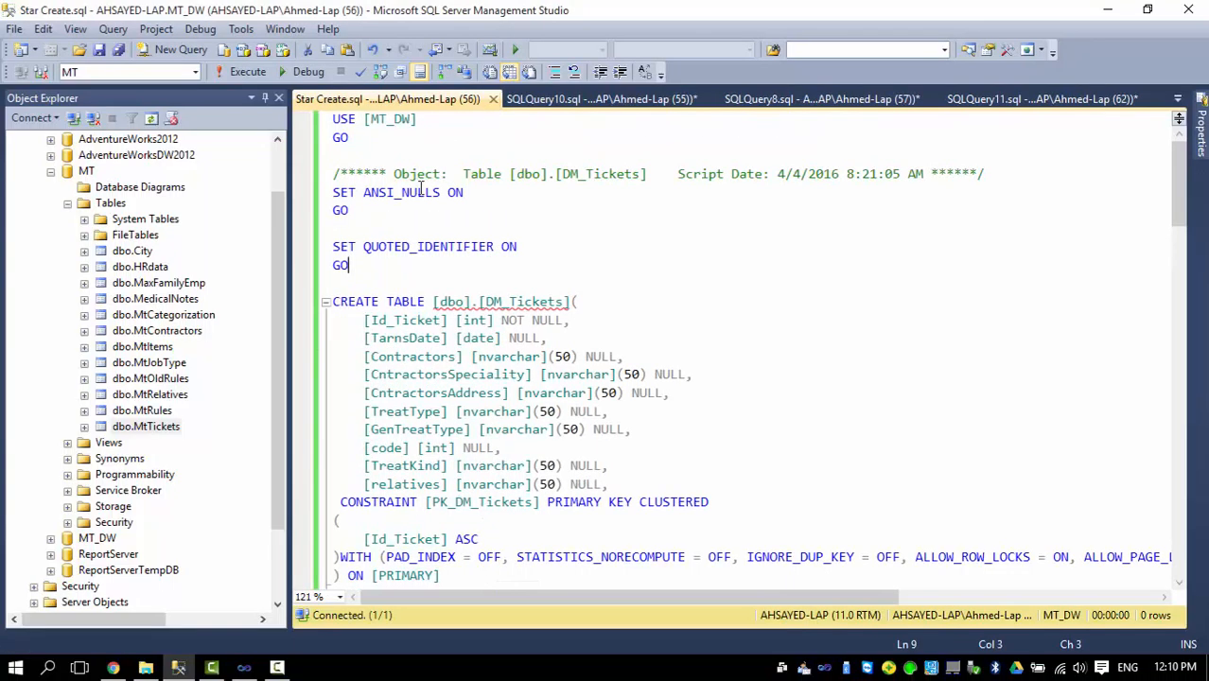
Examine the CREATE TABLE statement of the DM_Tickets dimension and its columns in the Star Create script.
scroll(391, 319, down, 1)
scroll(391, 319, down, 1)
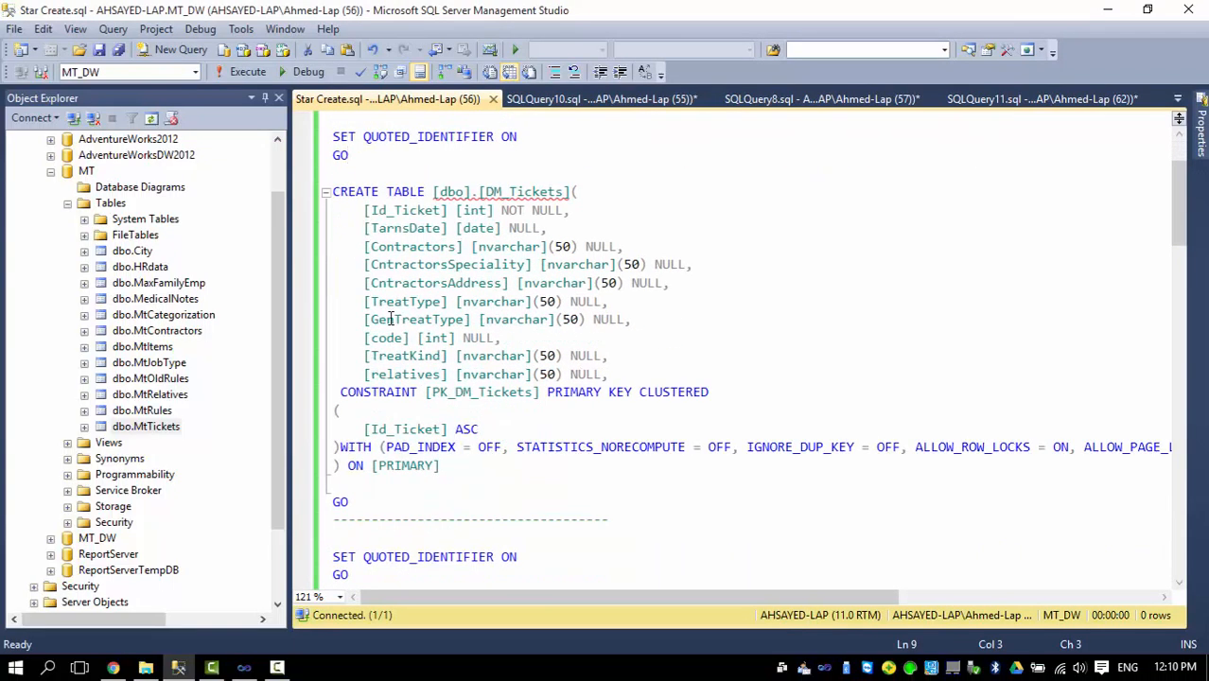
scroll(391, 319, up, 2)
click(361, 282)
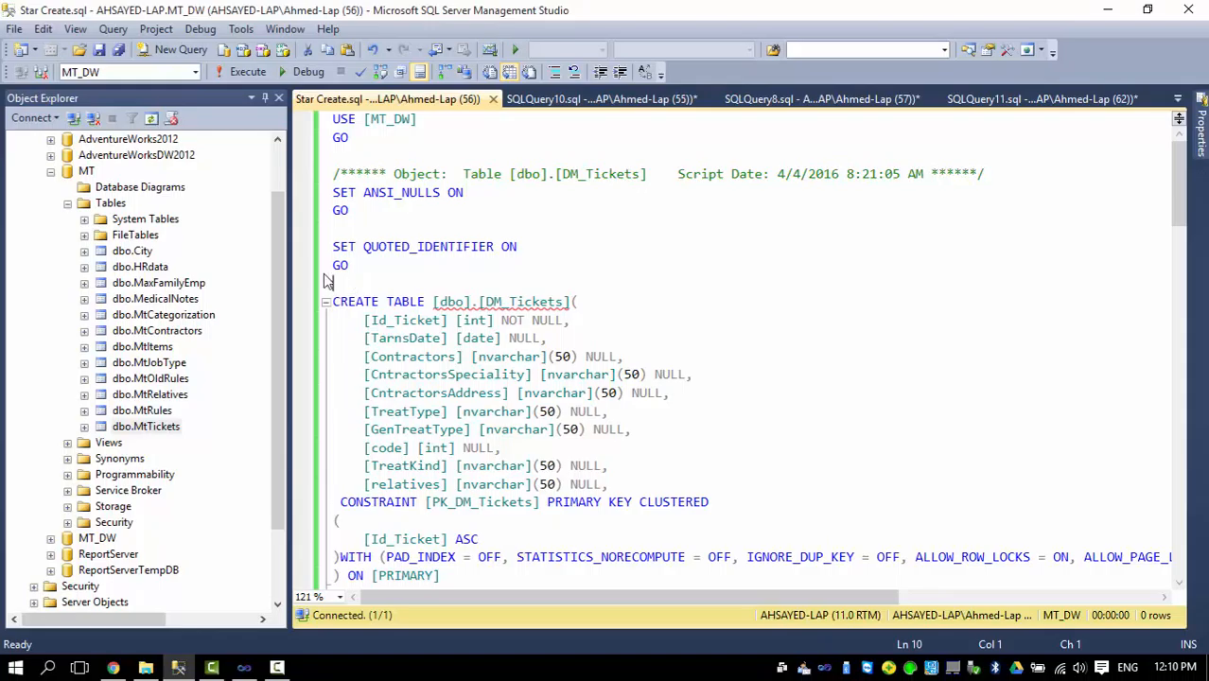
scroll(358, 281, down, 2)
scroll(359, 281, down, 1)
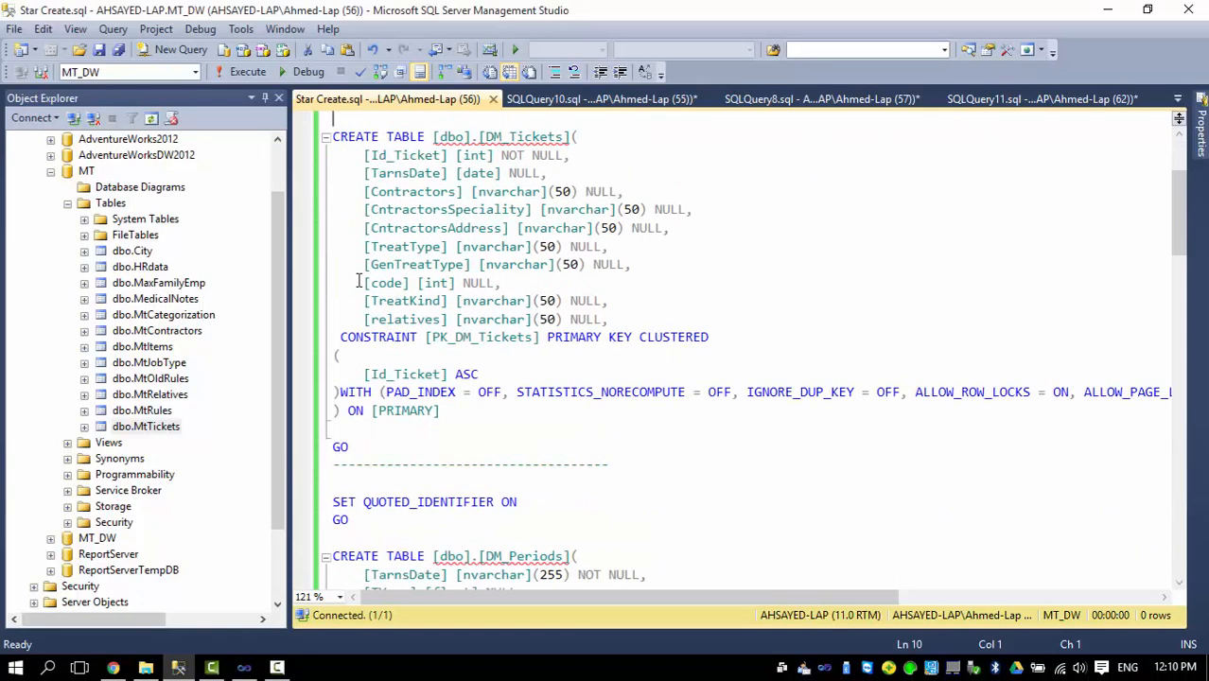
scroll(359, 281, up, 3)
scroll(359, 281, down, 2)
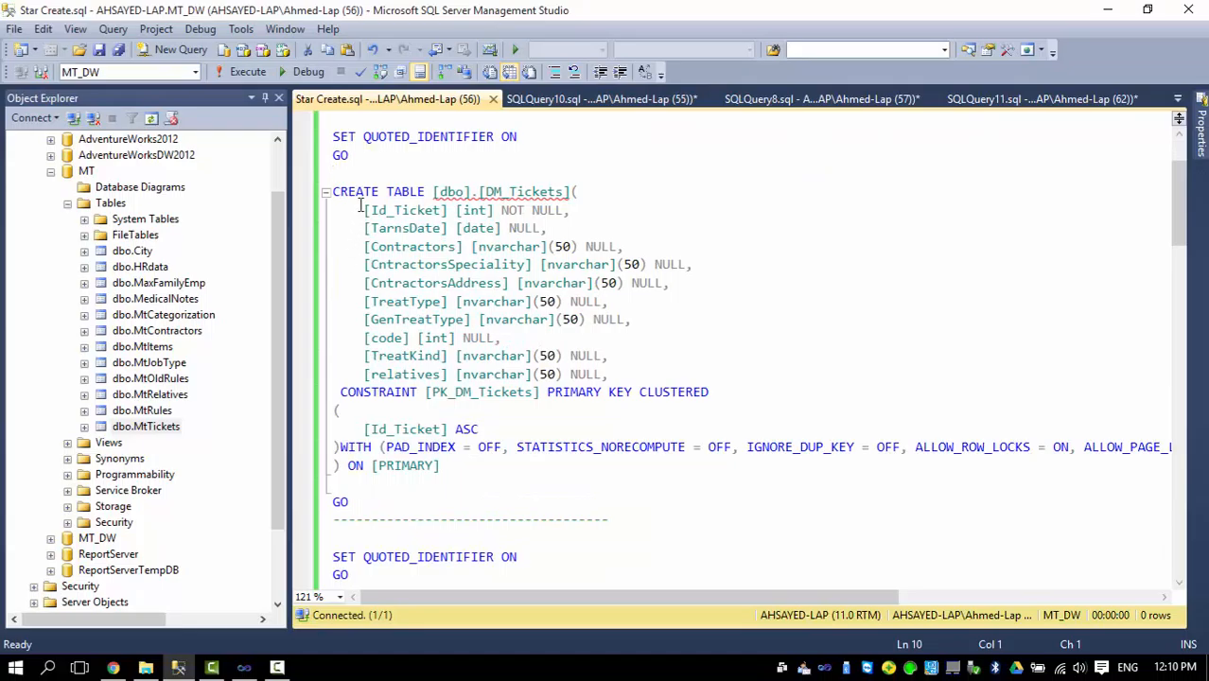
drag(564, 192, 484, 192)
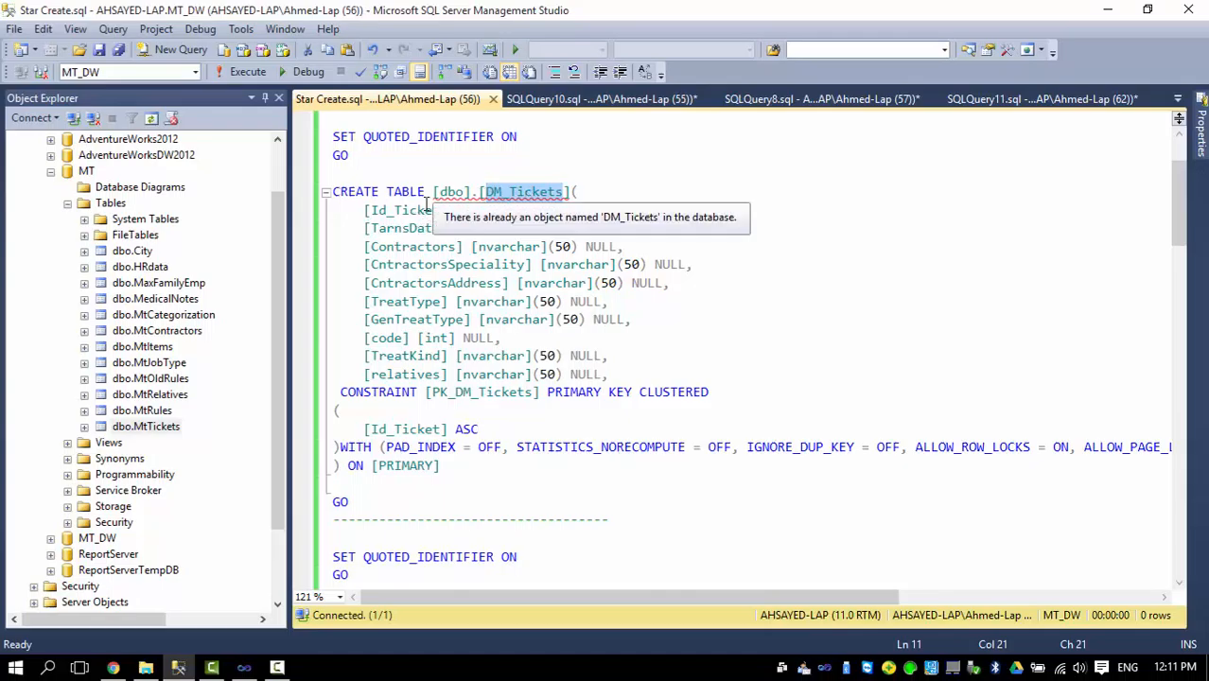
click(563, 194)
Locate the MT_DW database targeted by the script, and review the DM_Tickets definition down to its Id_Ticket key.
scroll(412, 200, up, 2)
drag(283, 265, 280, 331)
click(95, 443)
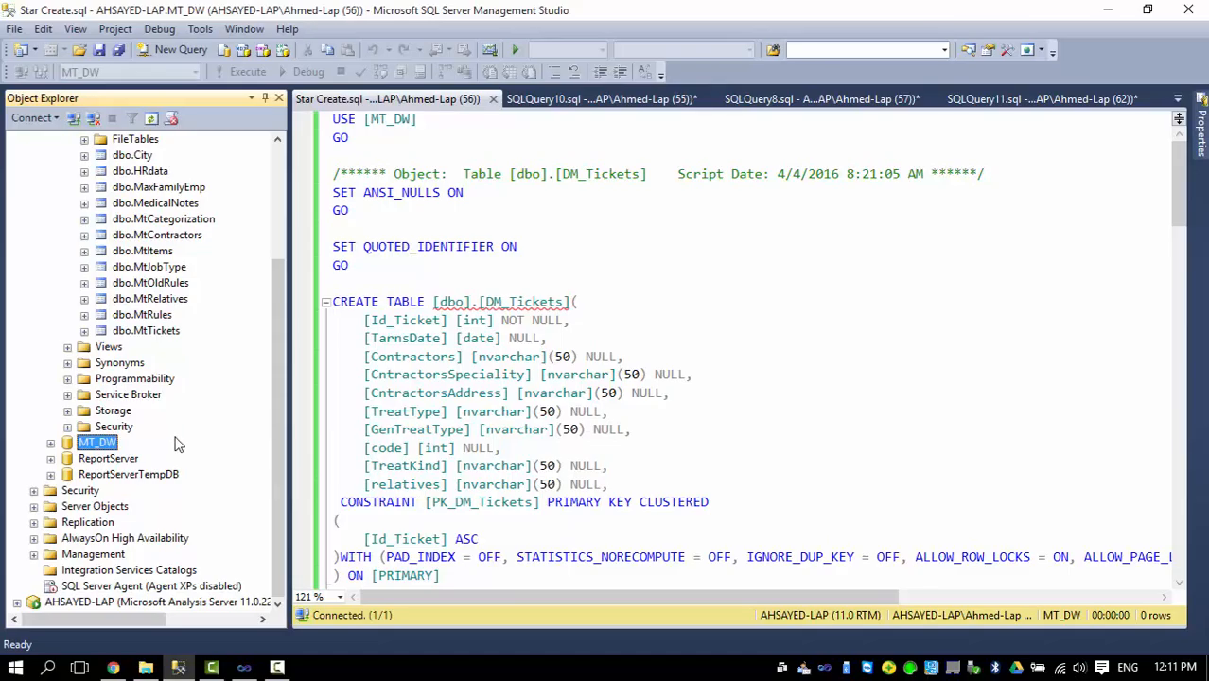
click(505, 303)
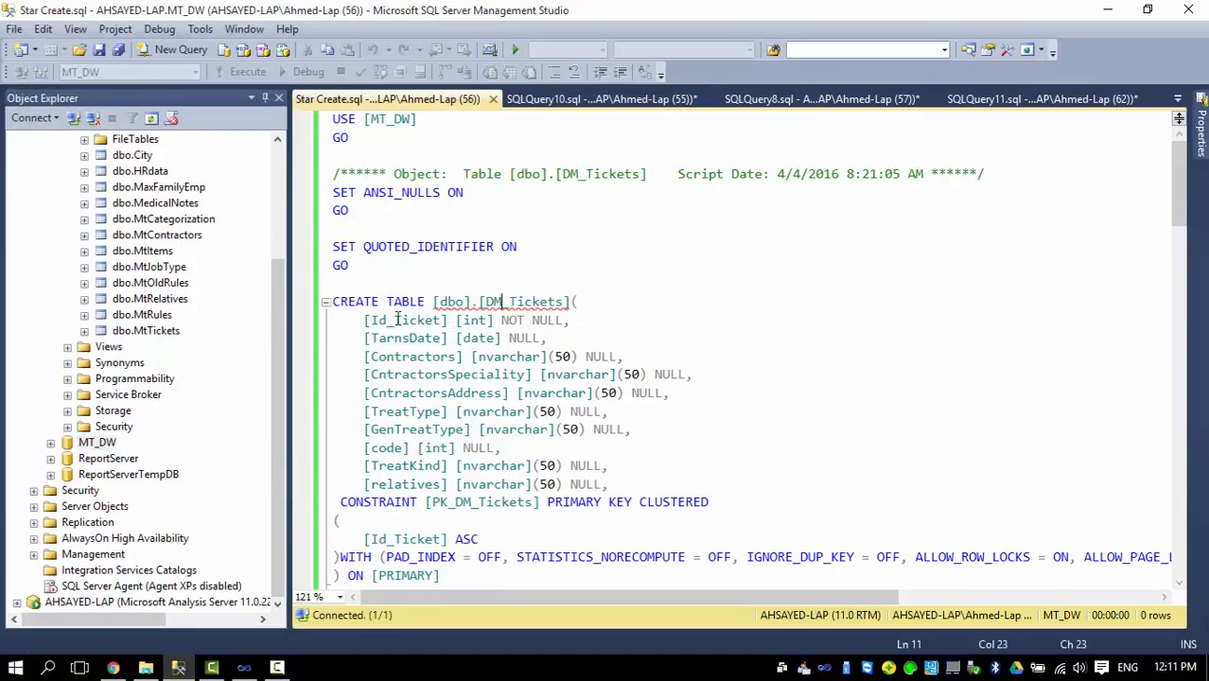
scroll(398, 318, down, 1)
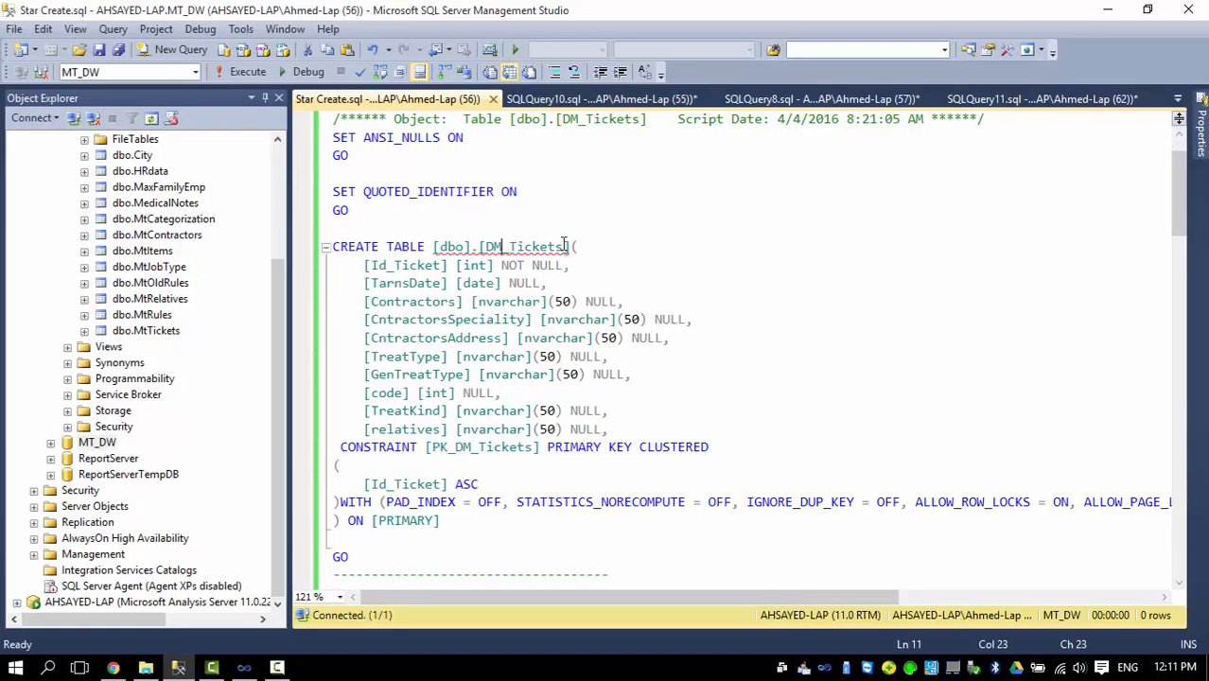
mouse_move(566, 246)
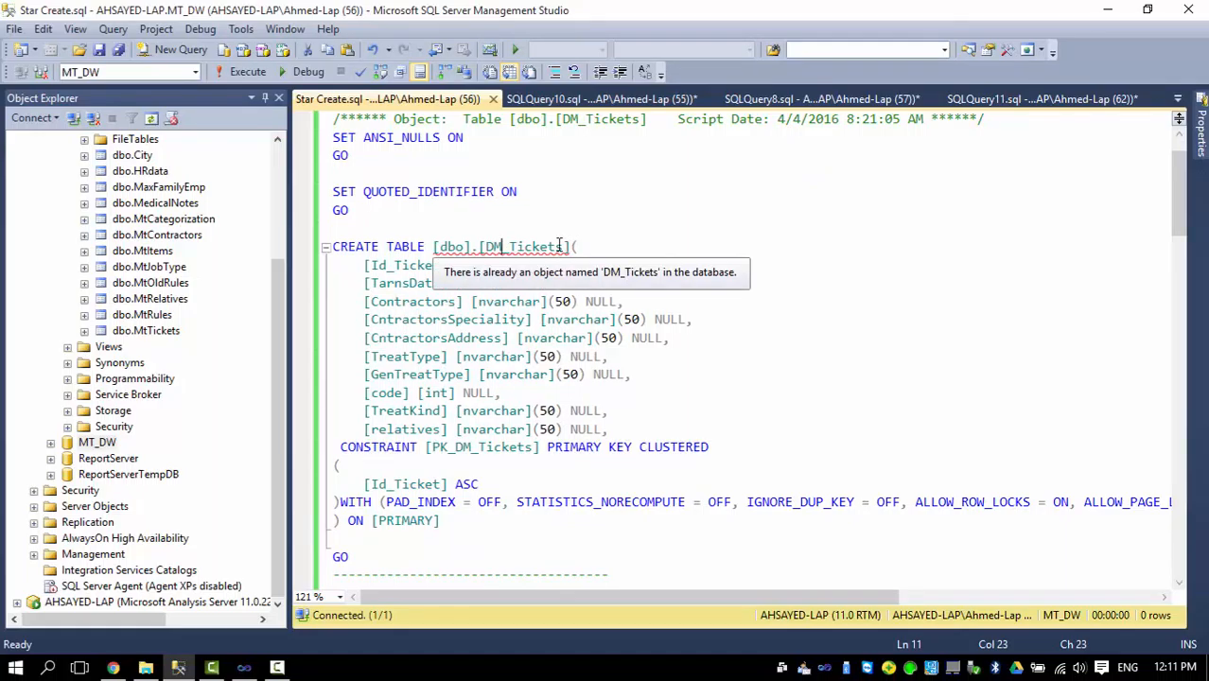
scroll(379, 308, down, 2)
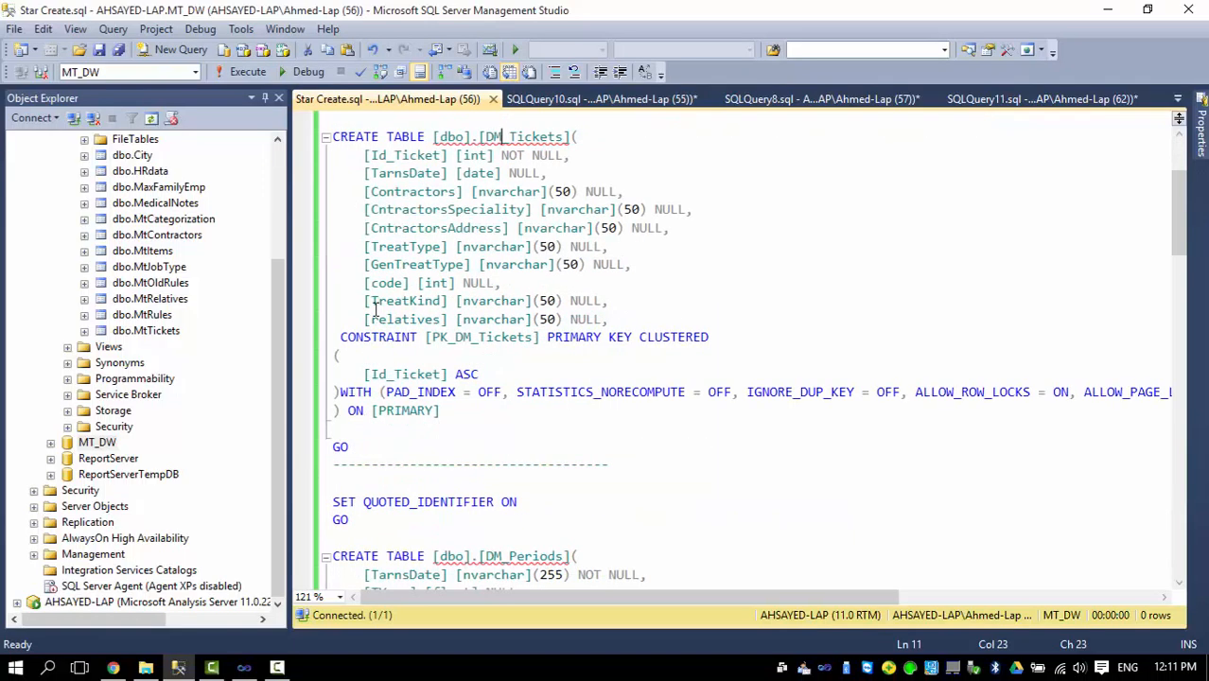
click(362, 155)
Examine the CREATE TABLE statement of the DM_Periods dimension, including its TarnsDate key column.
scroll(368, 288, down, 2)
scroll(368, 289, down, 2)
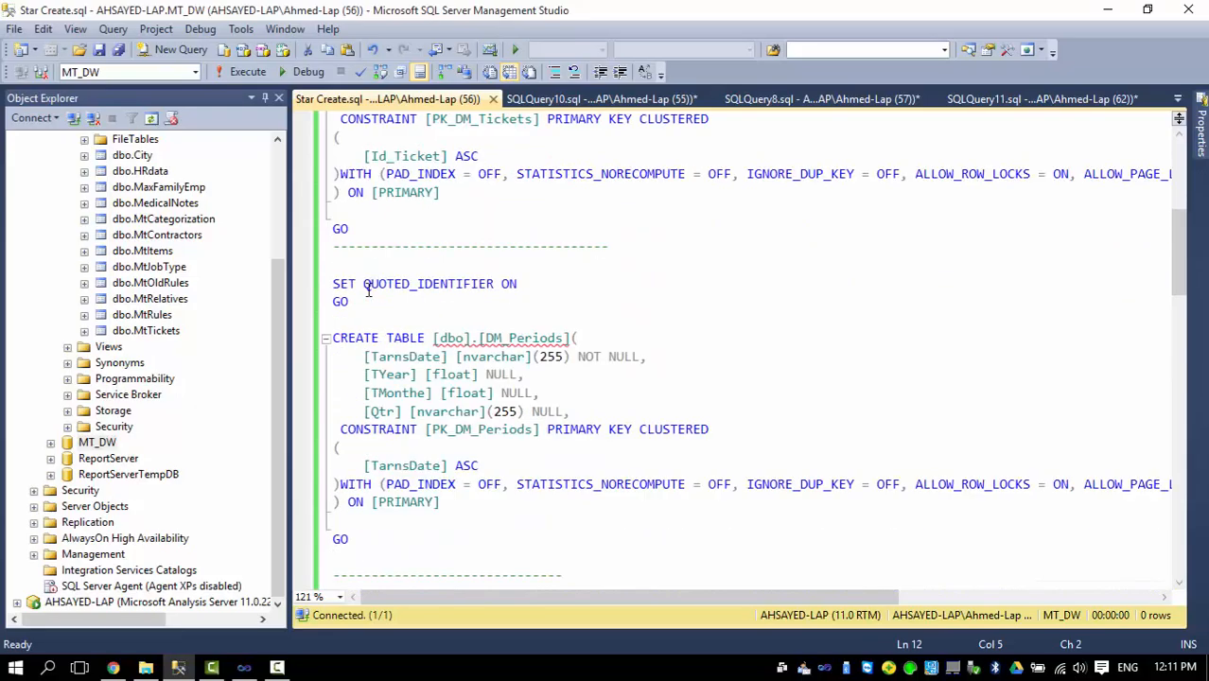
scroll(371, 280, up, 1)
scroll(372, 281, down, 2)
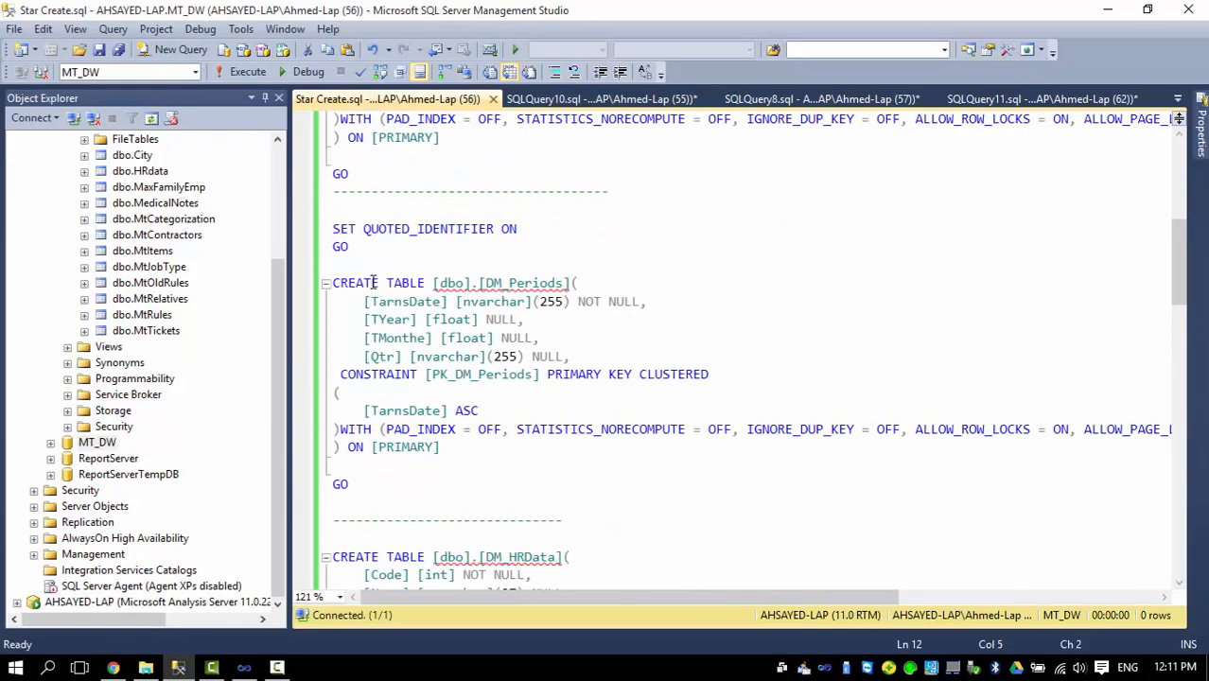
click(549, 283)
click(563, 283)
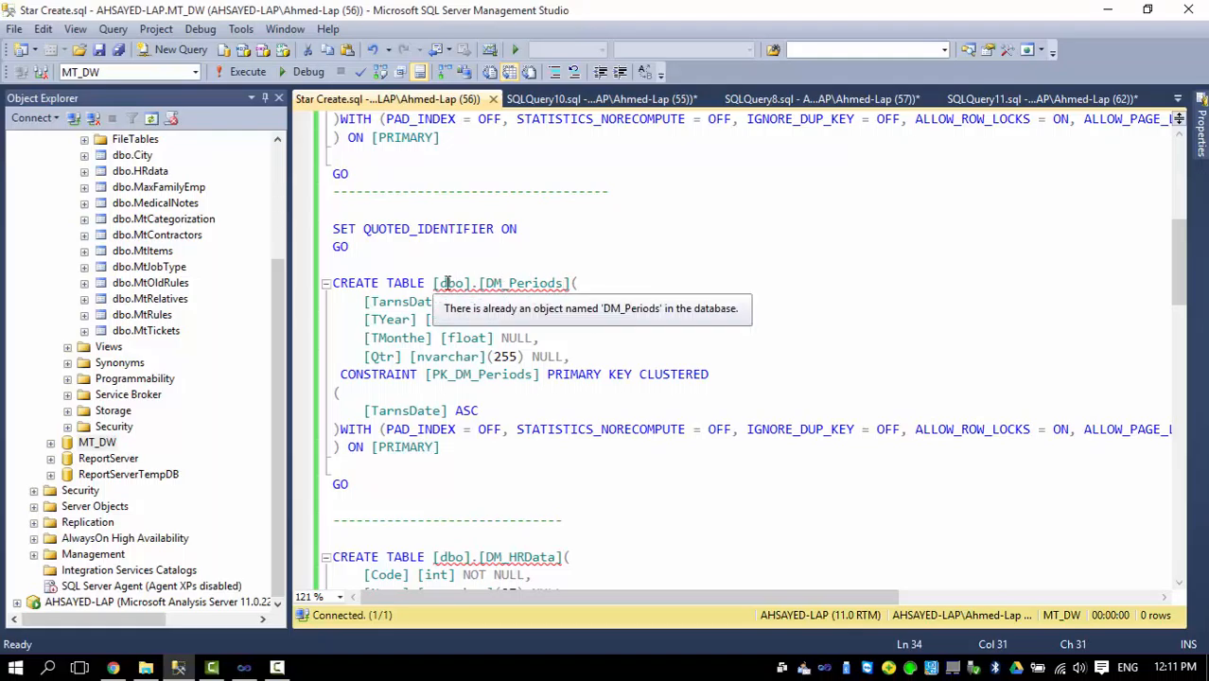
scroll(451, 283, down, 1)
scroll(451, 283, down, 1)
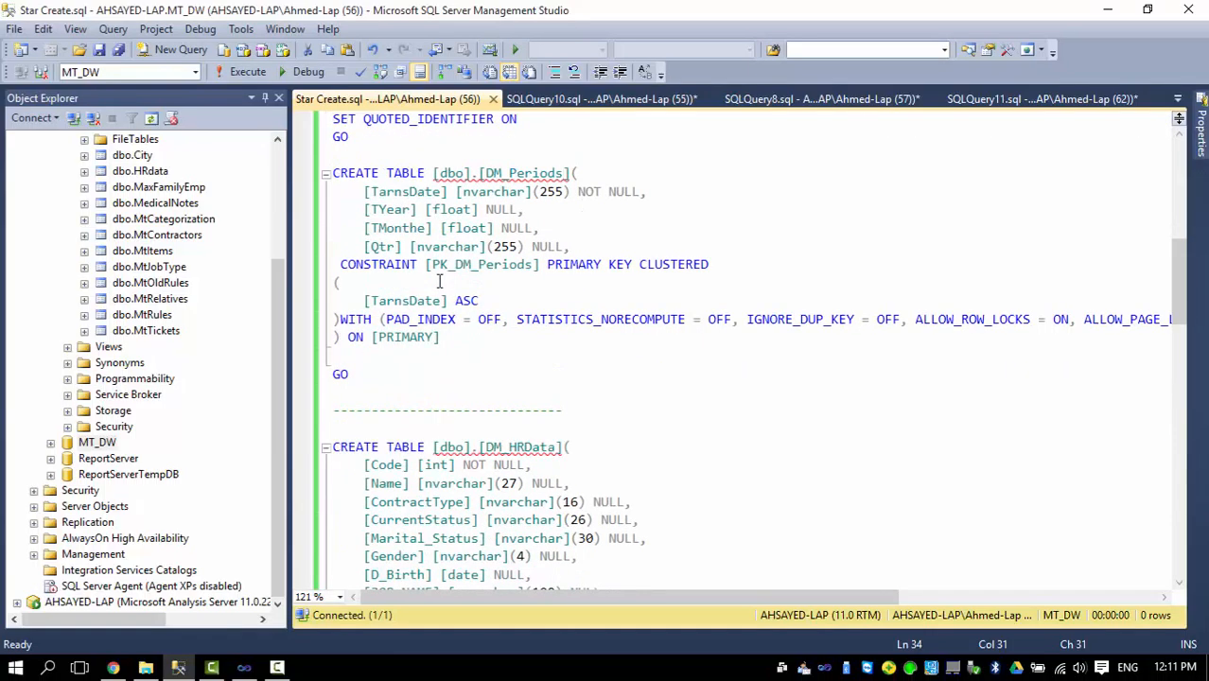
click(388, 190)
Examine the CREATE TABLE statement of the DM_HRData dimension and its employee columns.
scroll(379, 299, down, 2)
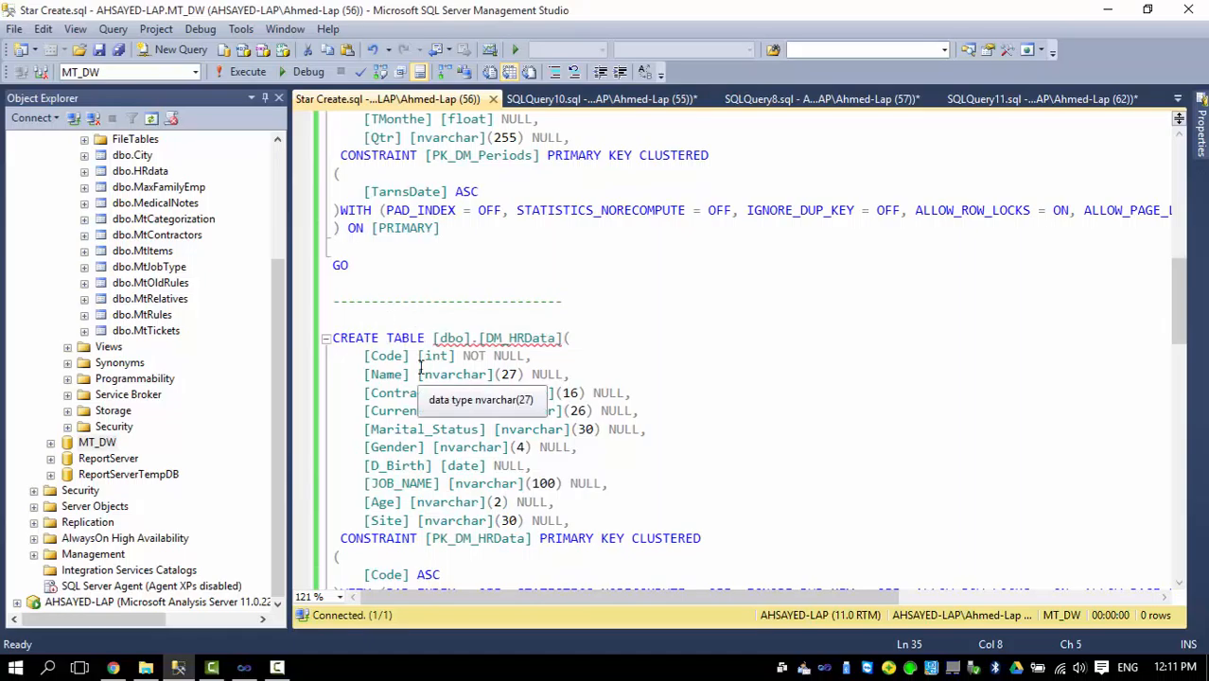
scroll(423, 365, down, 1)
click(552, 286)
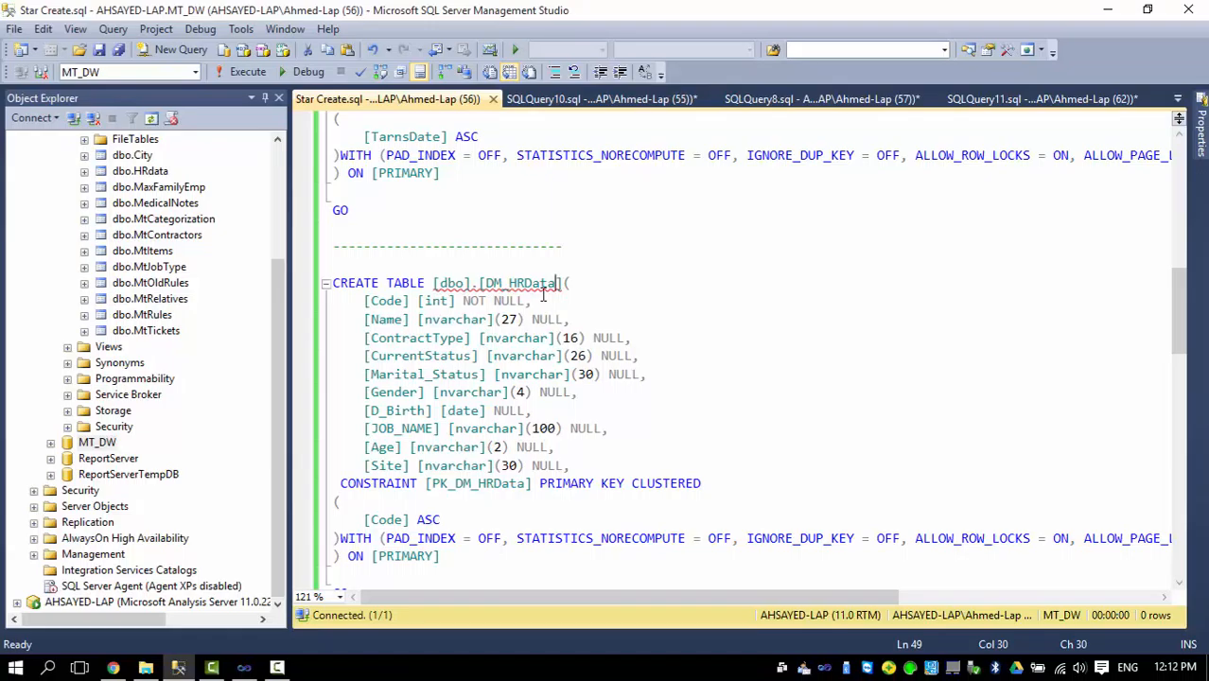
scroll(535, 297, down, 2)
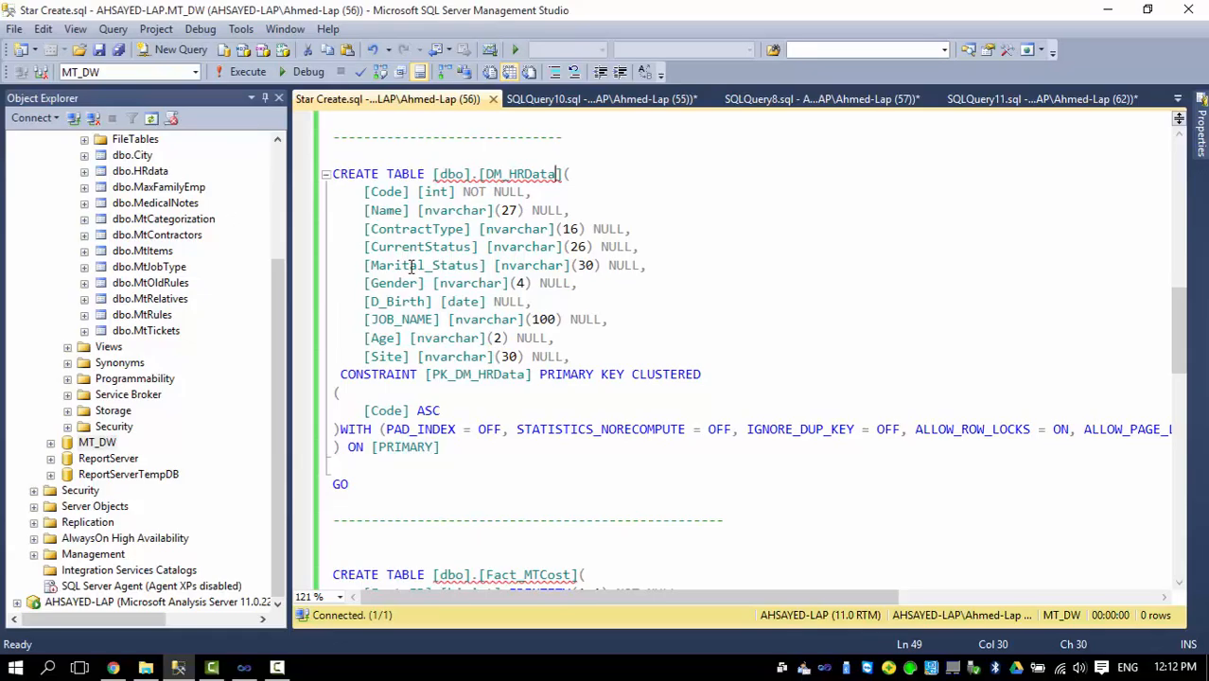
Examine the Fact_MTCost table's identity, key and CoShareholdNet columns, plus its foreign key constraints to the dimension tables.
scroll(383, 269, down, 4)
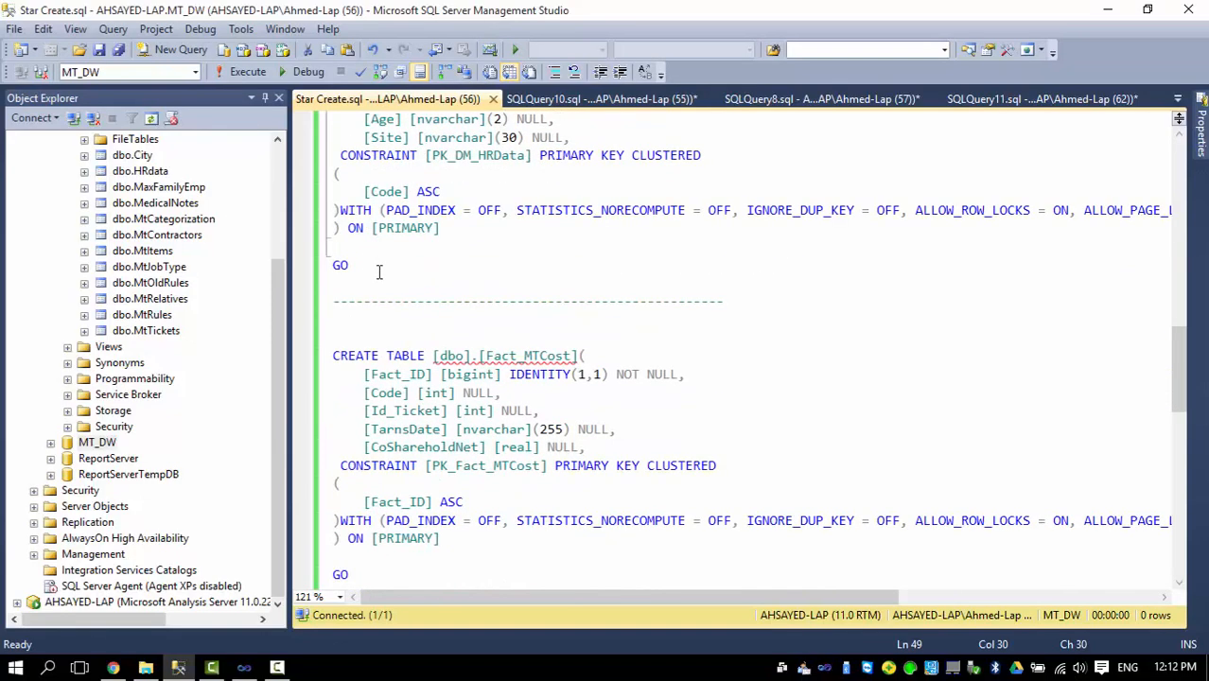
scroll(380, 275, down, 1)
scroll(402, 298, down, 2)
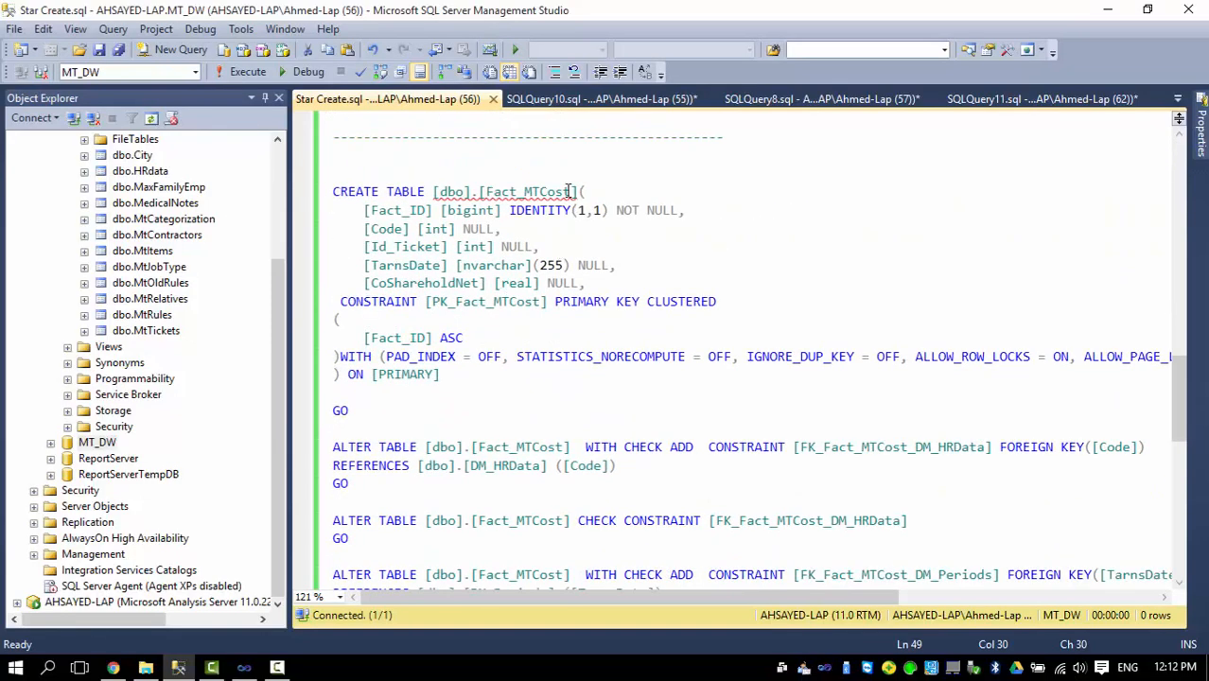
drag(362, 210, 539, 248)
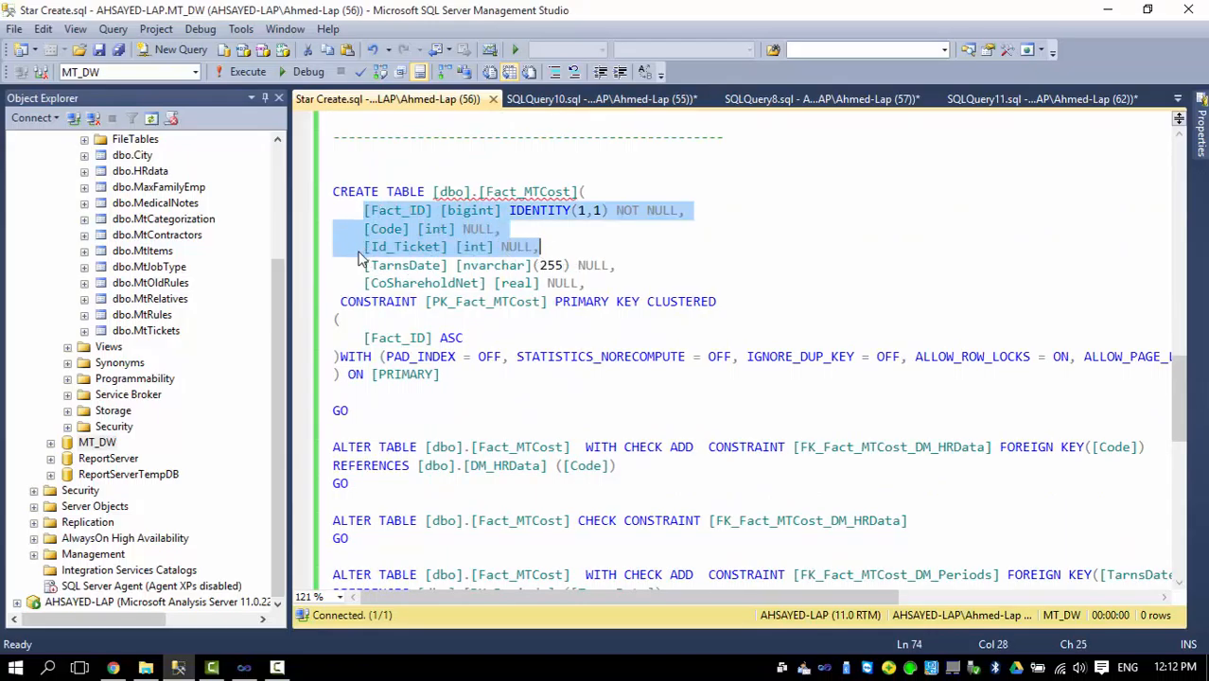
click(362, 266)
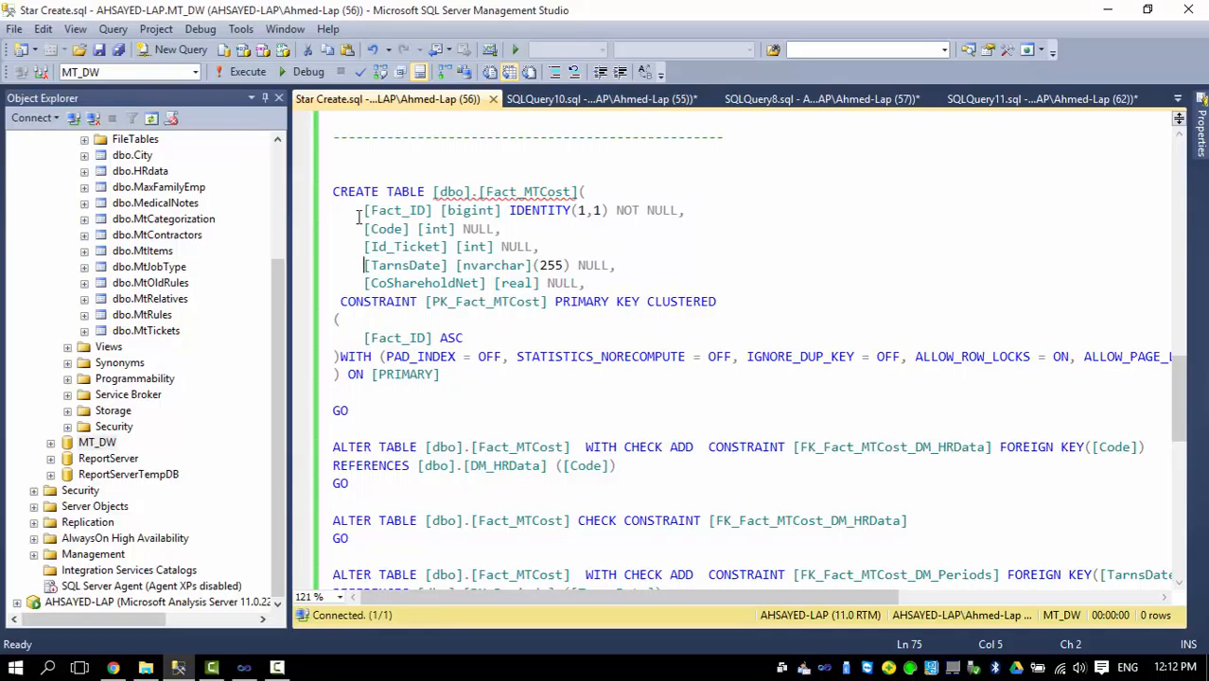
drag(363, 210, 705, 212)
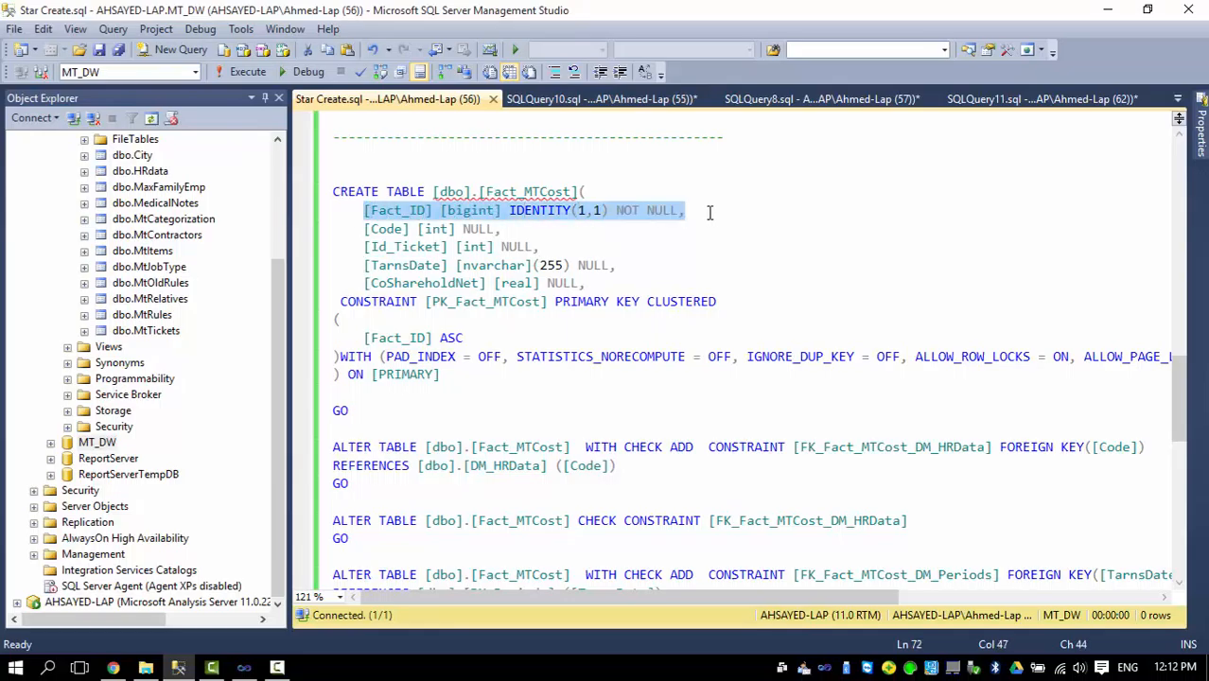
click(501, 191)
drag(364, 228, 617, 266)
drag(336, 283, 595, 282)
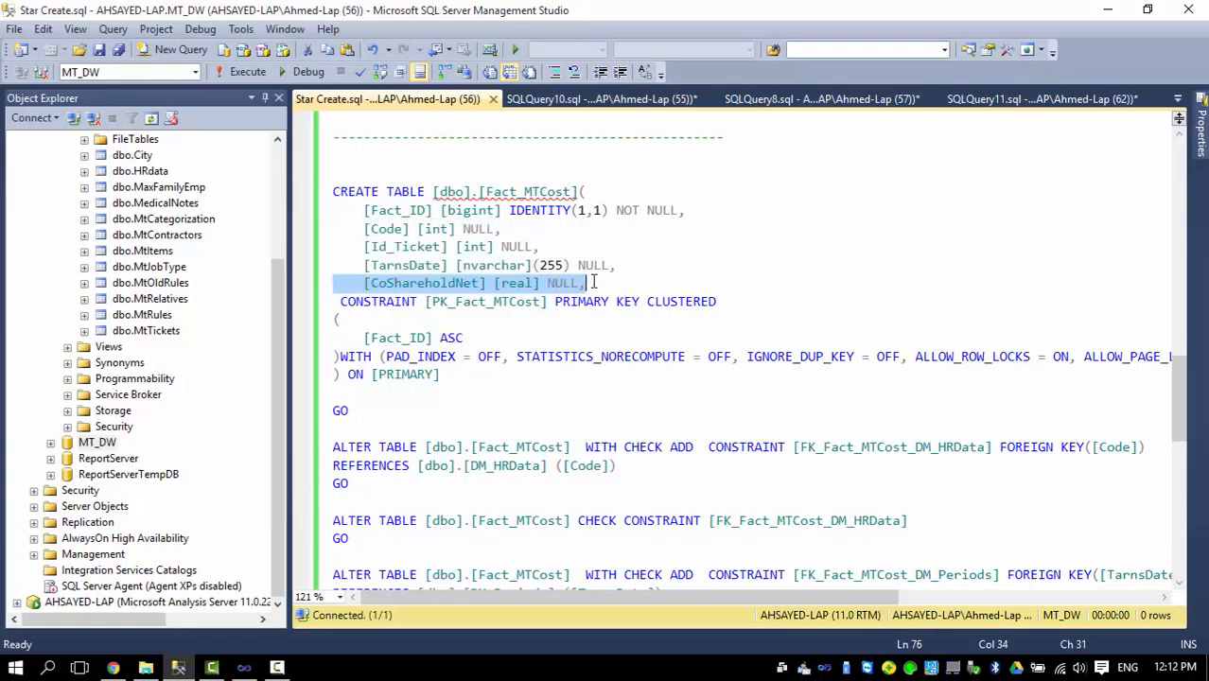
scroll(587, 282, down, 3)
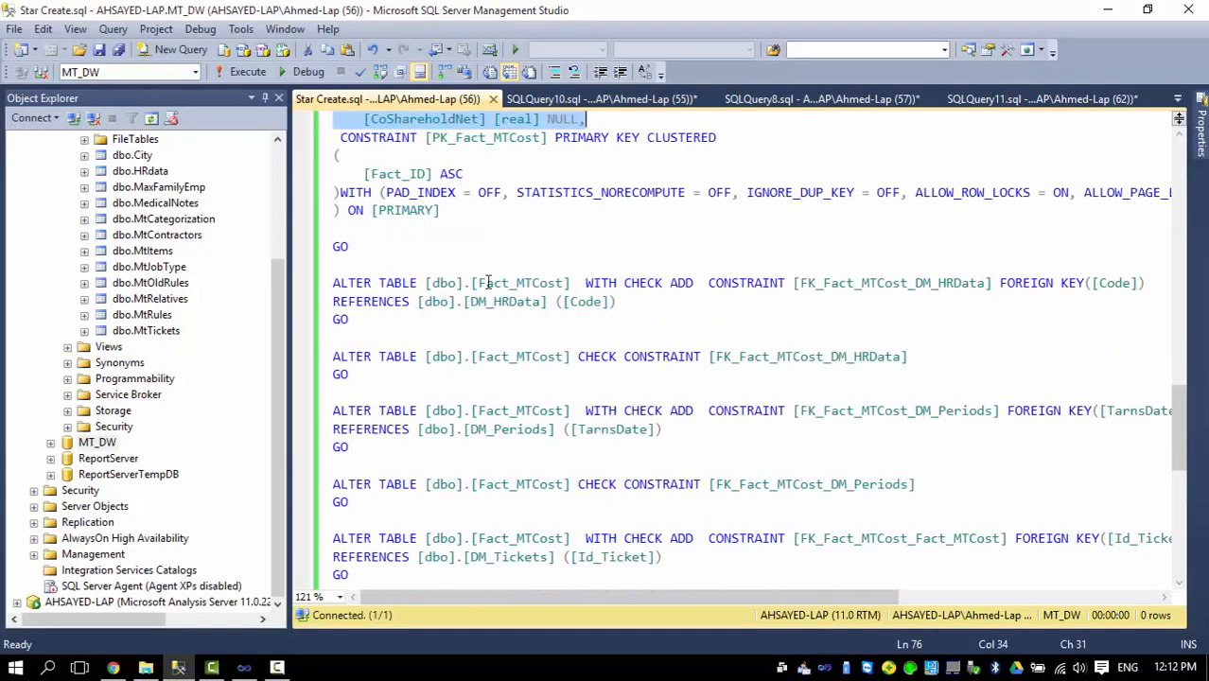
scroll(379, 383, down, 3)
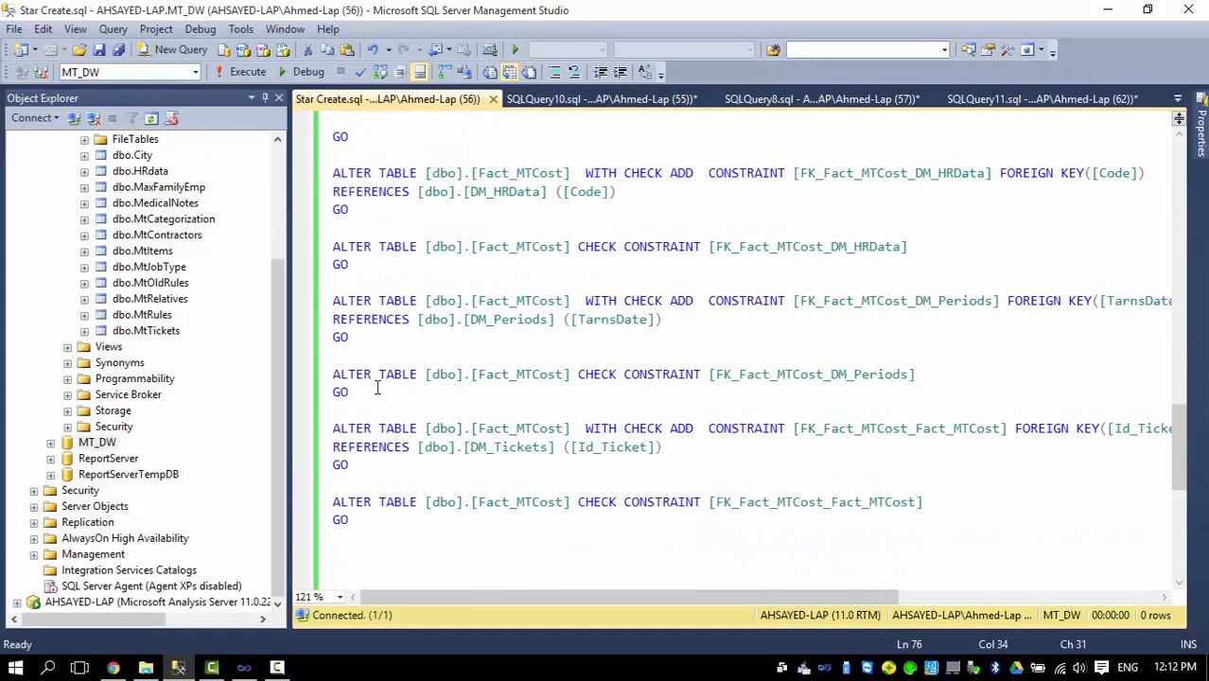
Return to the Fact_MTCost definition in the script and expand the MT_DW database to list its tables.
scroll(382, 377, up, 8)
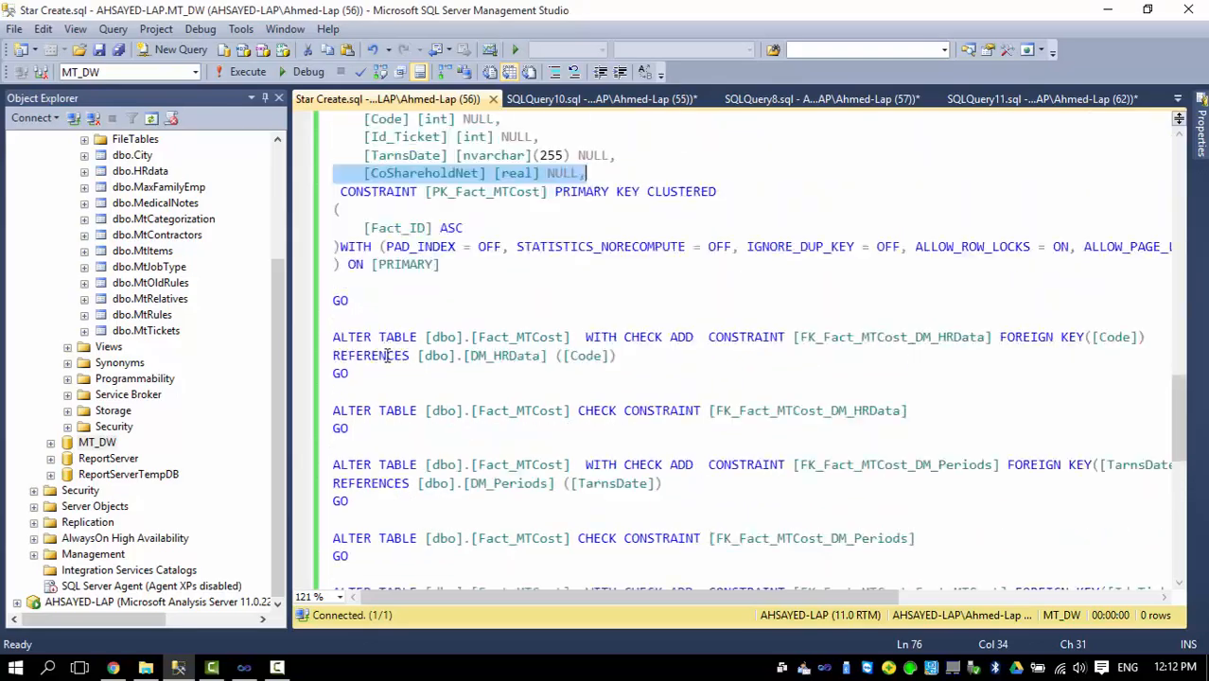
scroll(410, 340, up, 1)
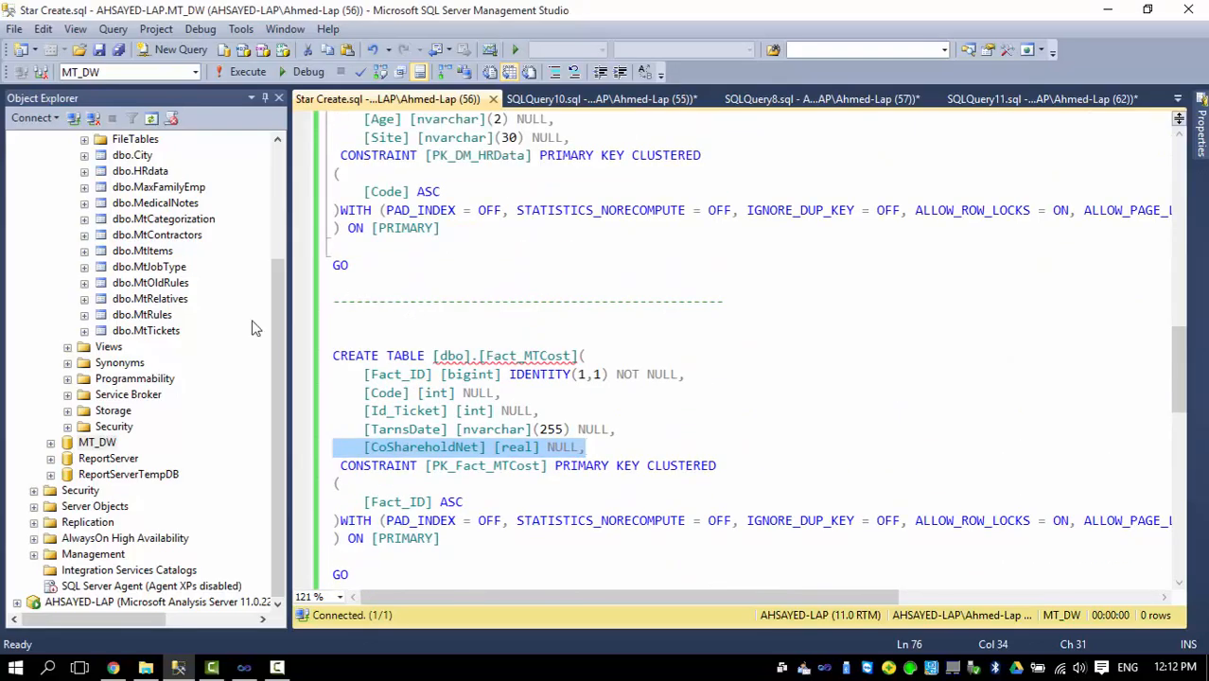
double_click(96, 442)
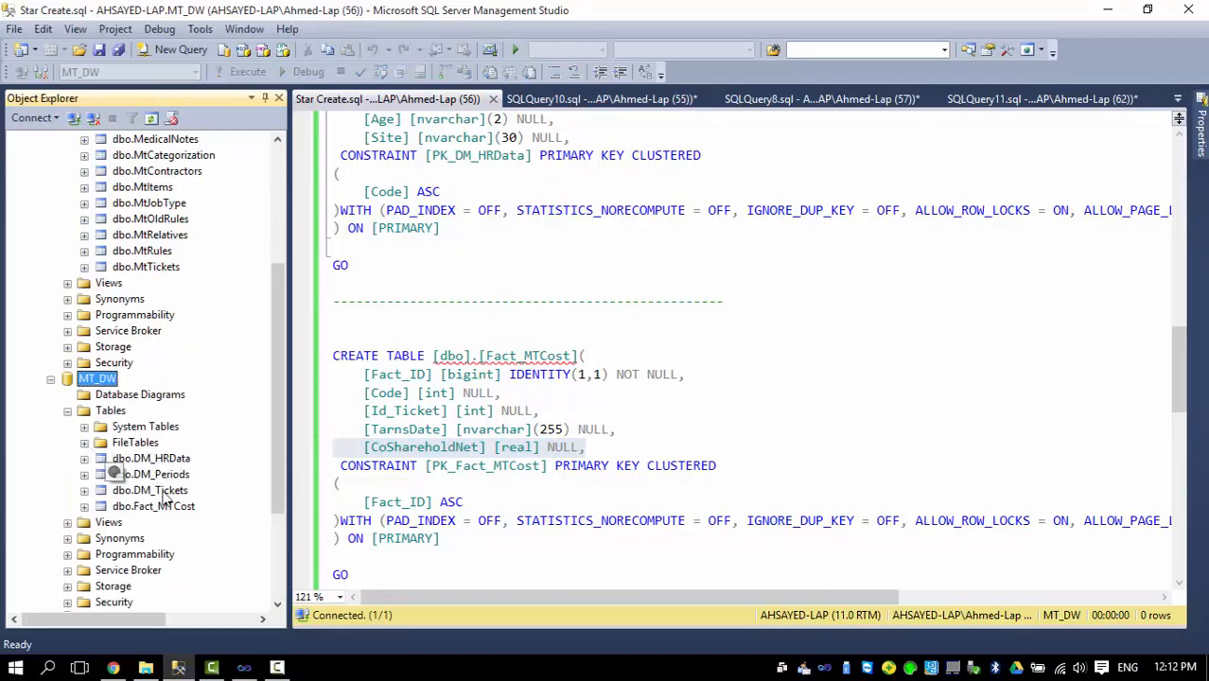
Create a new database diagram in MT_DW containing the DM_HRData, DM_Periods, DM_Tickets and Fact_MTCost tables.
click(140, 397)
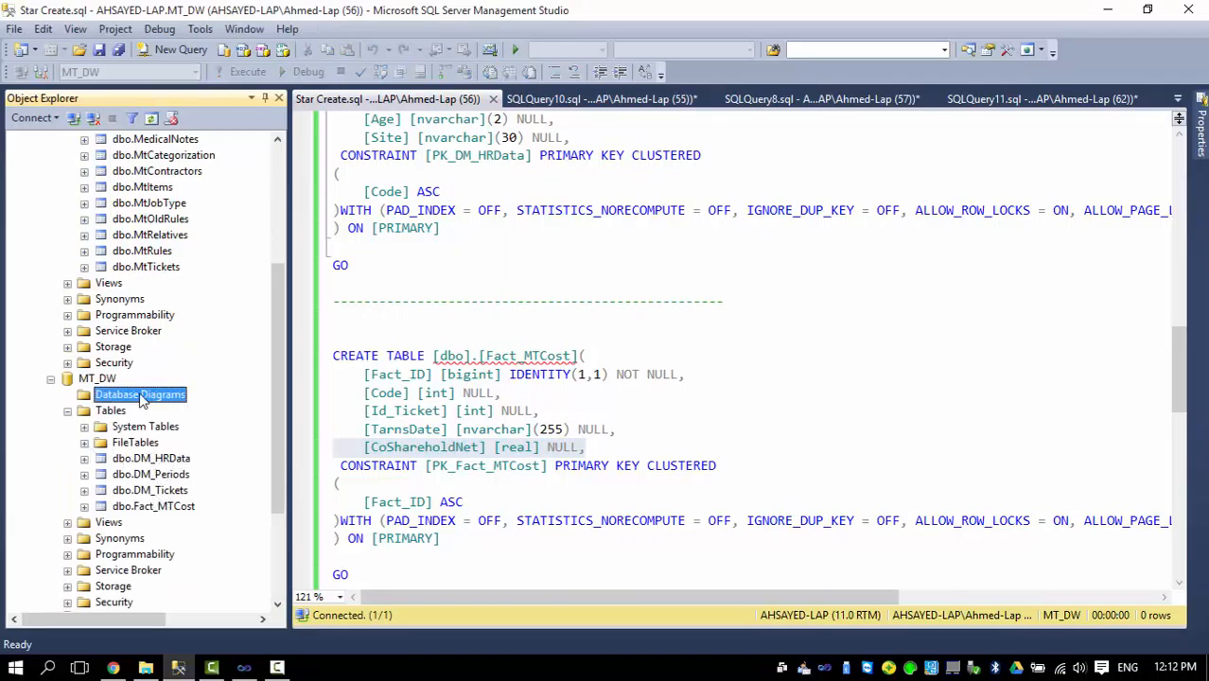
right_click(165, 401)
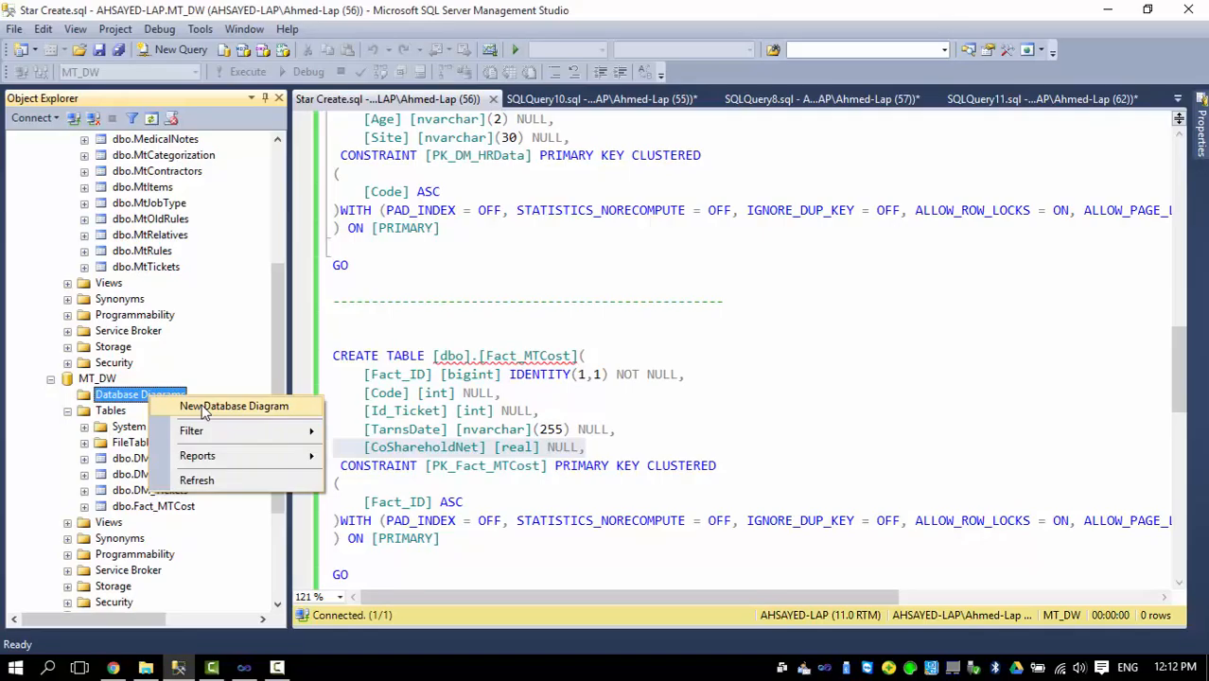
click(204, 412)
drag(424, 305, 452, 227)
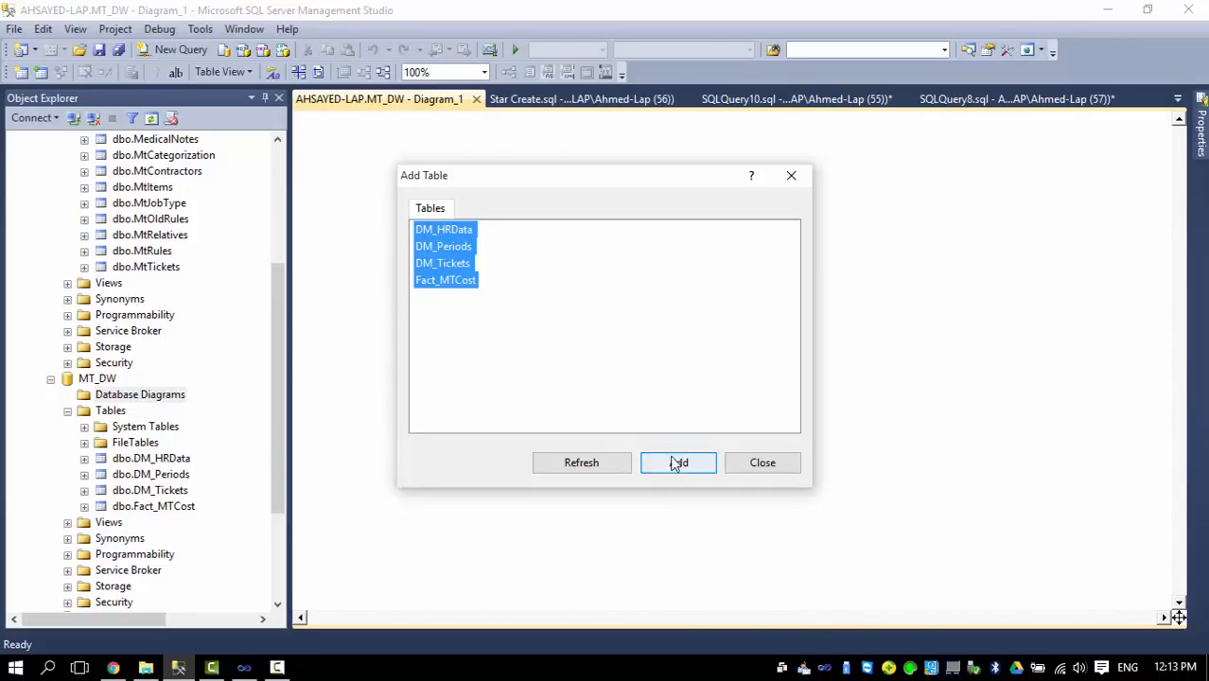
click(674, 464)
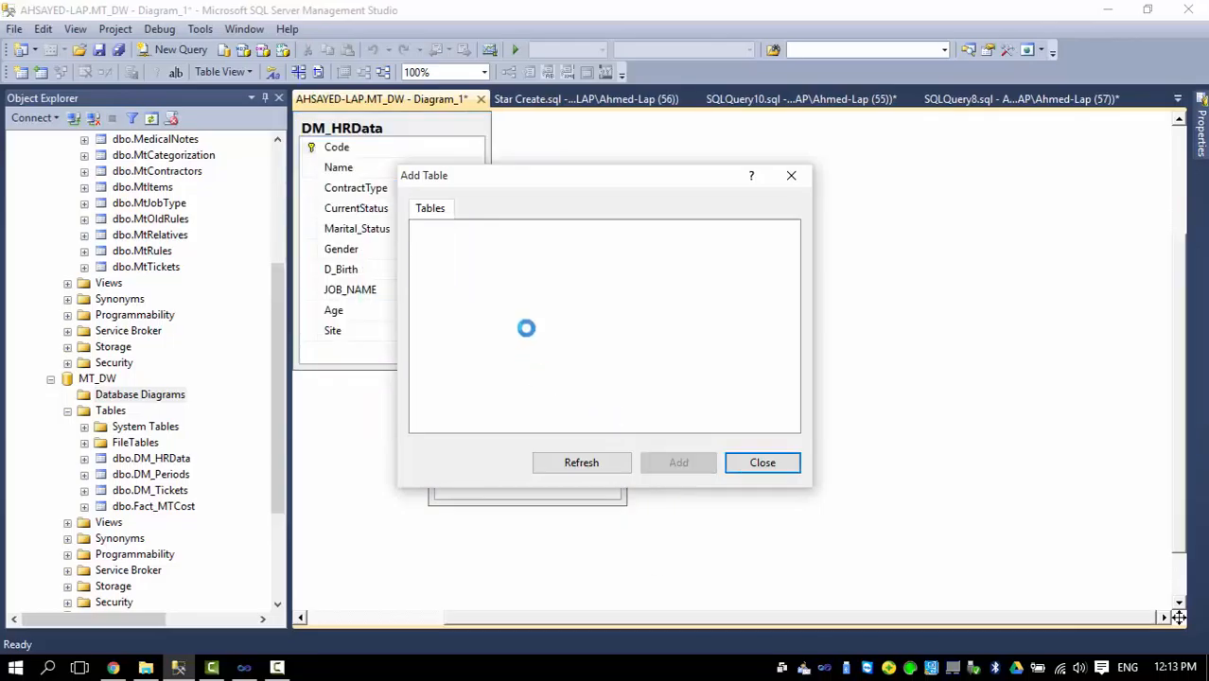
click(734, 462)
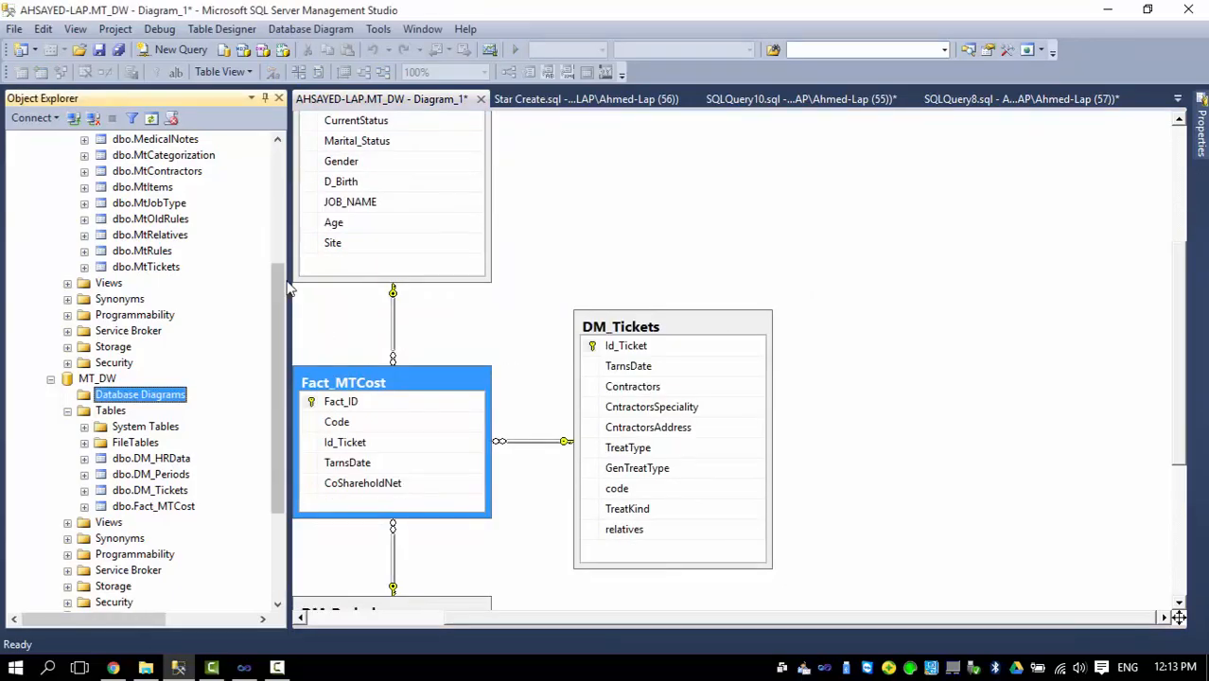
Give the diagram more room and examine how Fact_MTCost relates to the DM_HRData, DM_Tickets and DM_Periods dimensions.
click(265, 99)
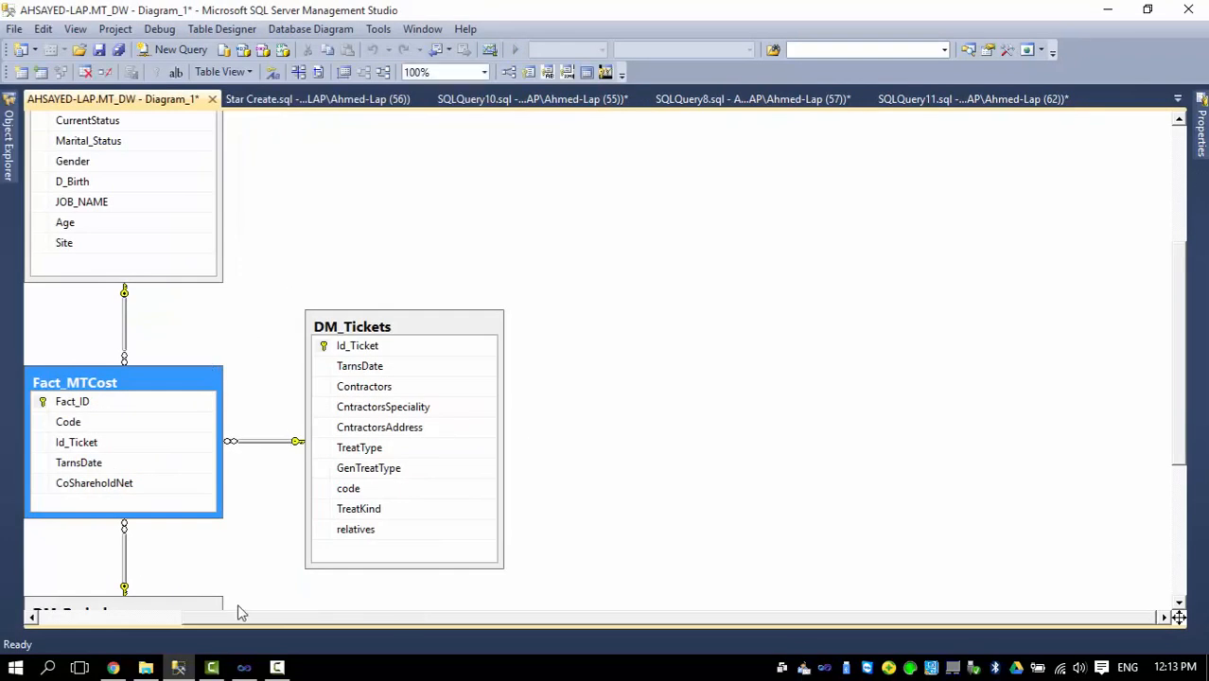
drag(311, 617, 176, 580)
scroll(213, 378, up, 2)
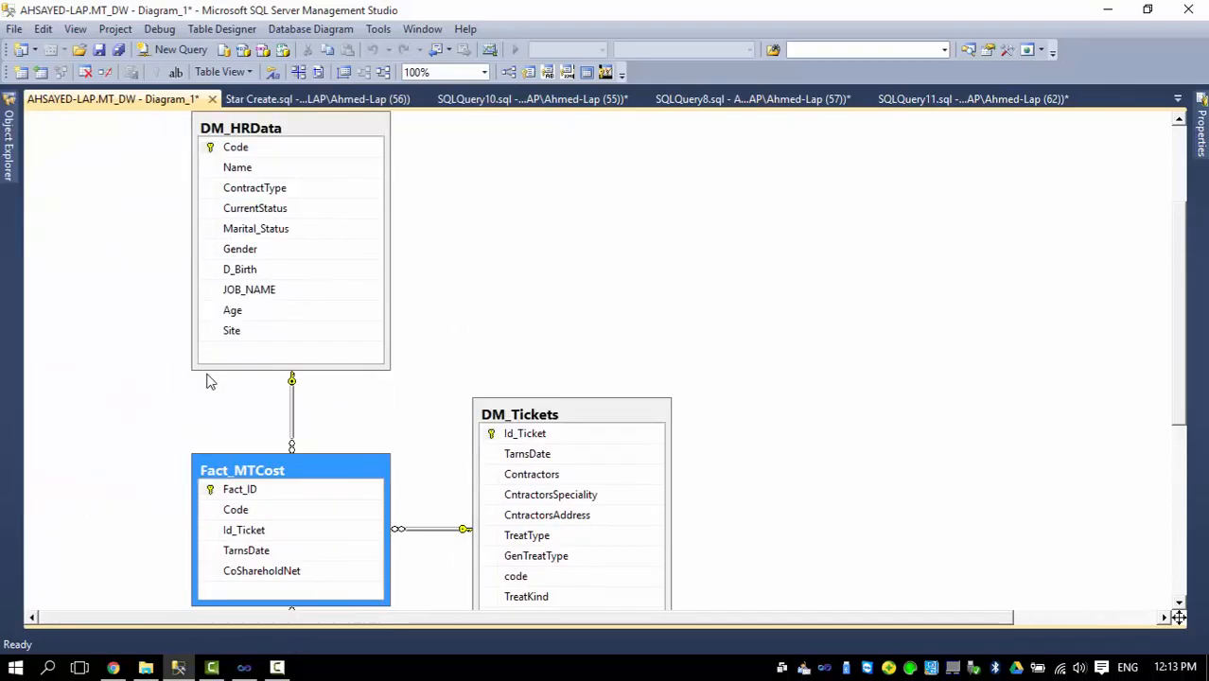
scroll(338, 271, down, 3)
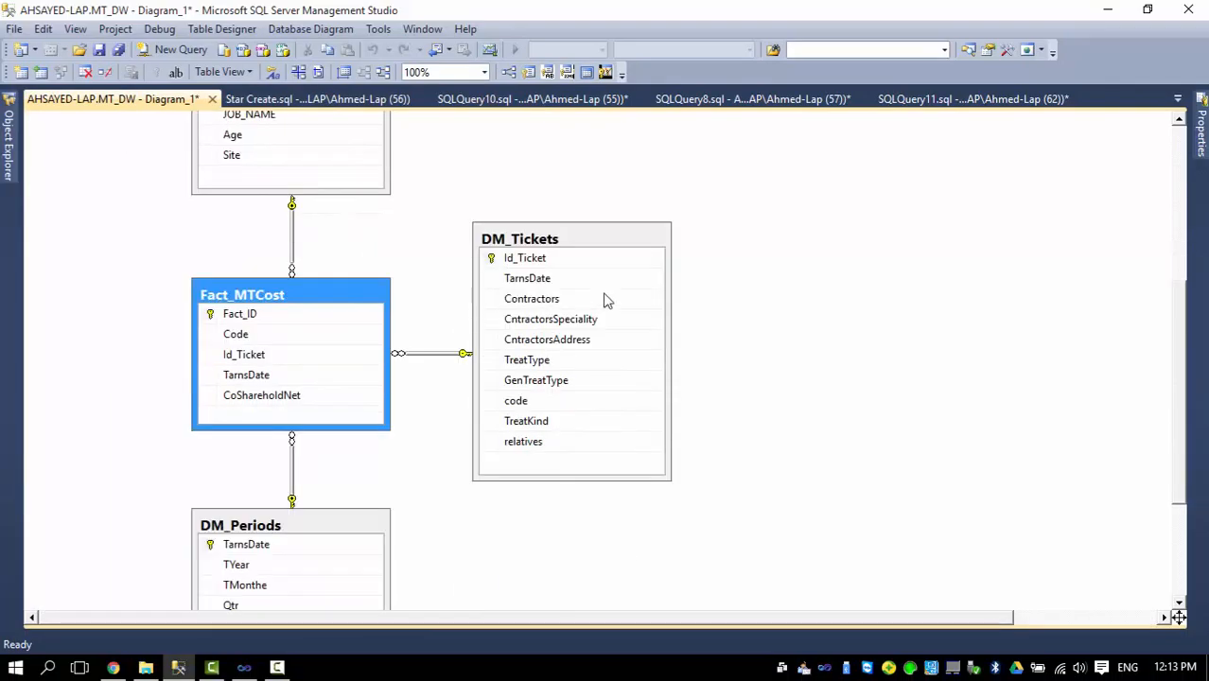
scroll(369, 359, down, 2)
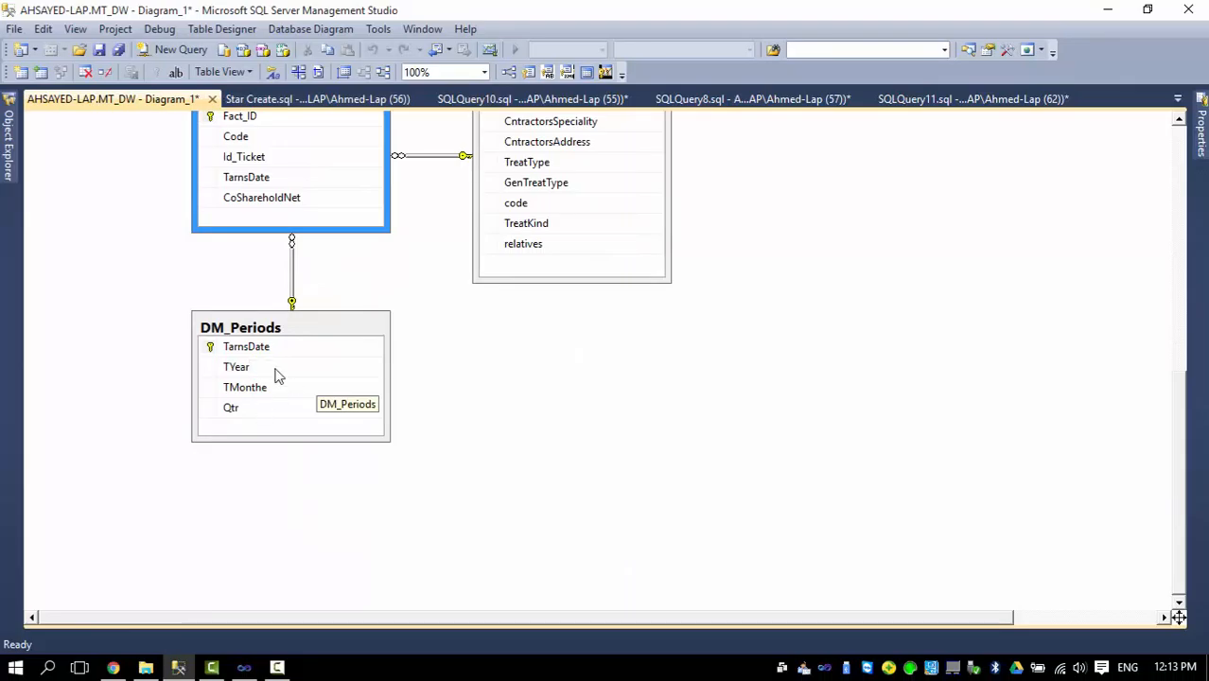
scroll(265, 369, up, 2)
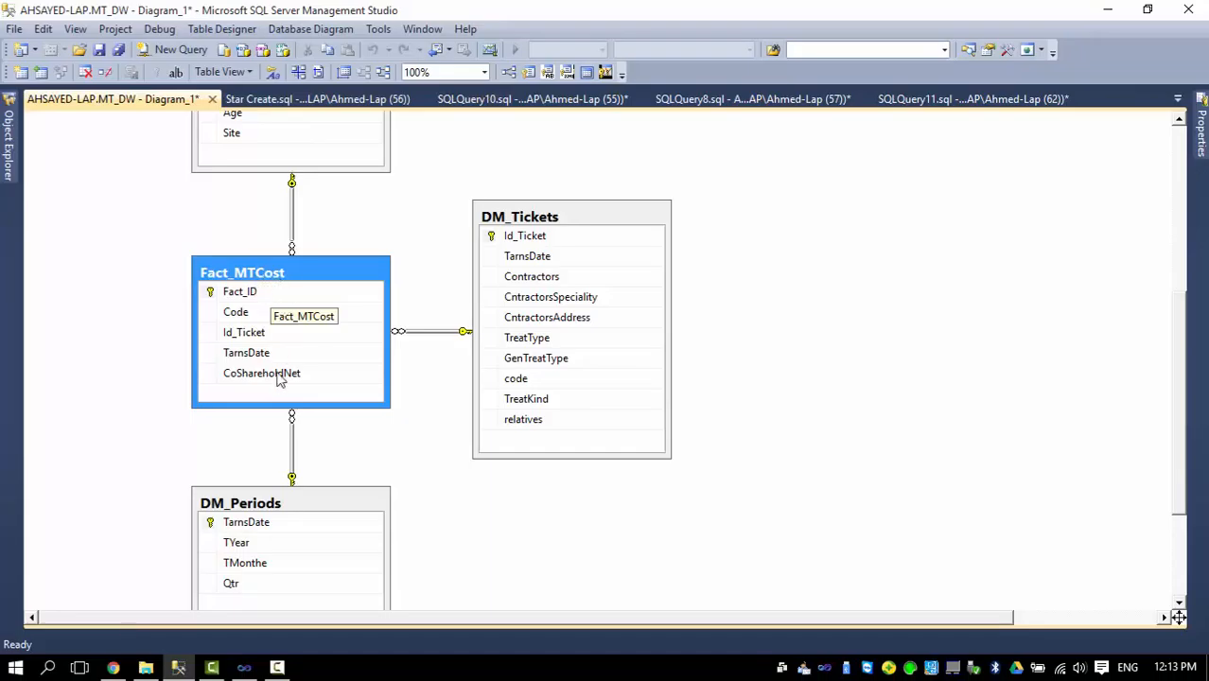
click(148, 328)
scroll(137, 342, down, 2)
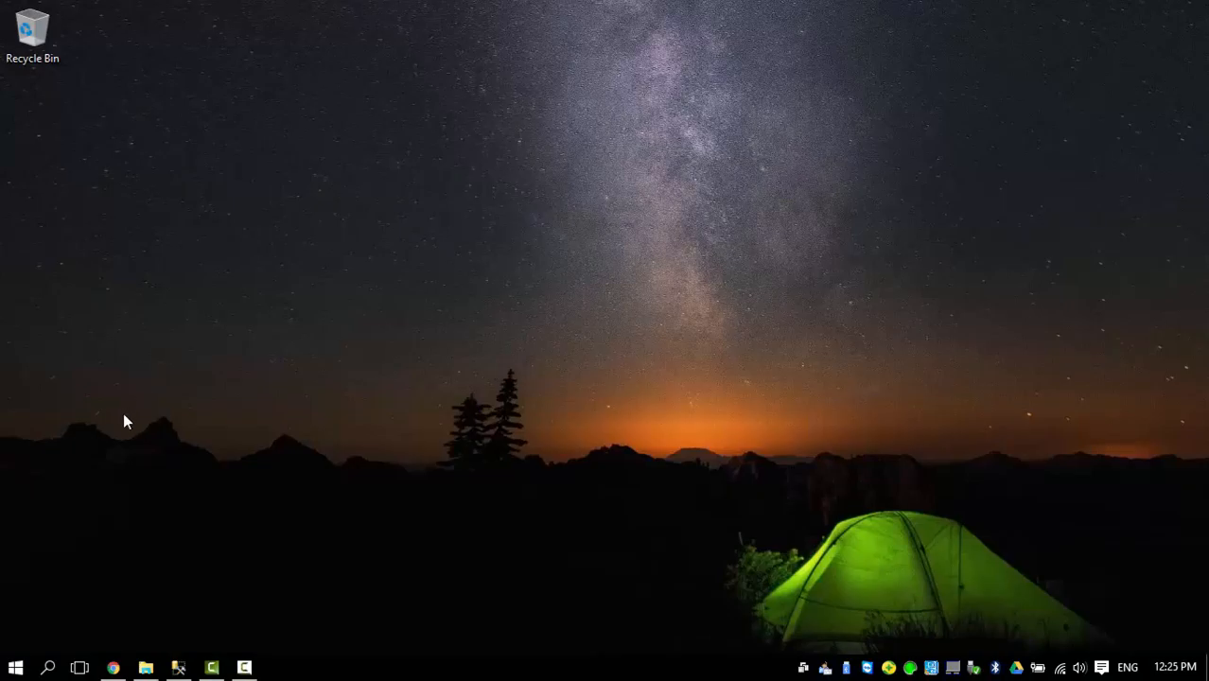
Switch to SQL Server Data Tools and start a new project from the Integration Services Project template.
click(13, 668)
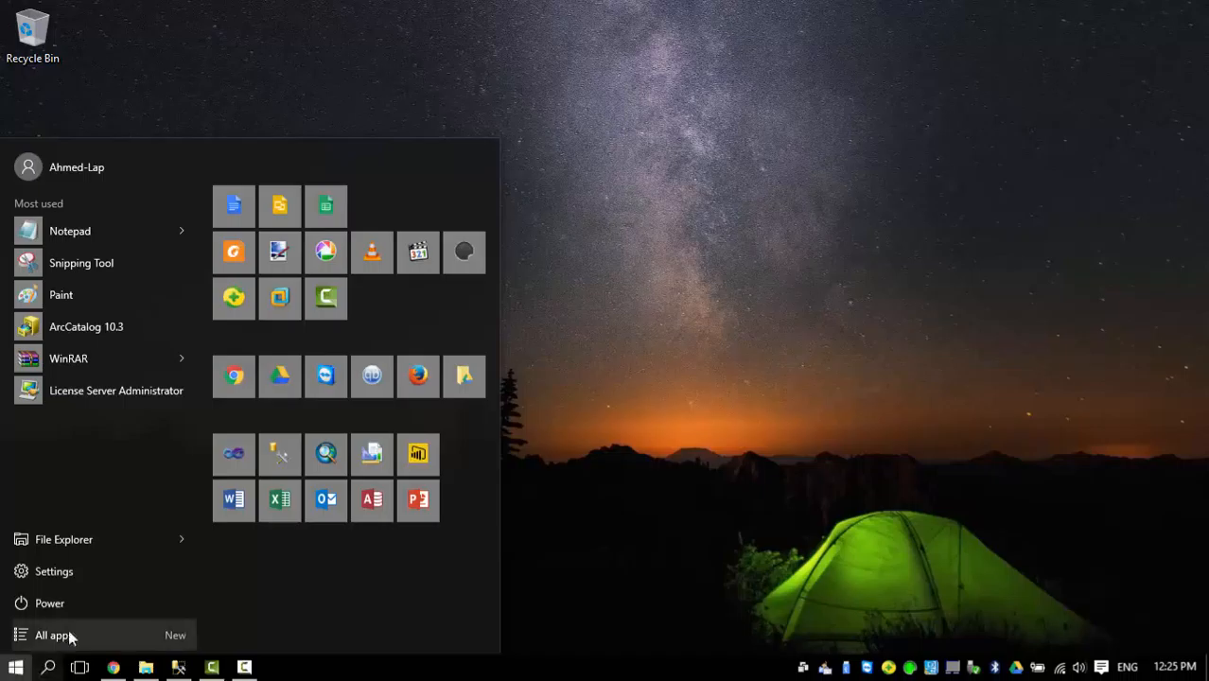
click(233, 466)
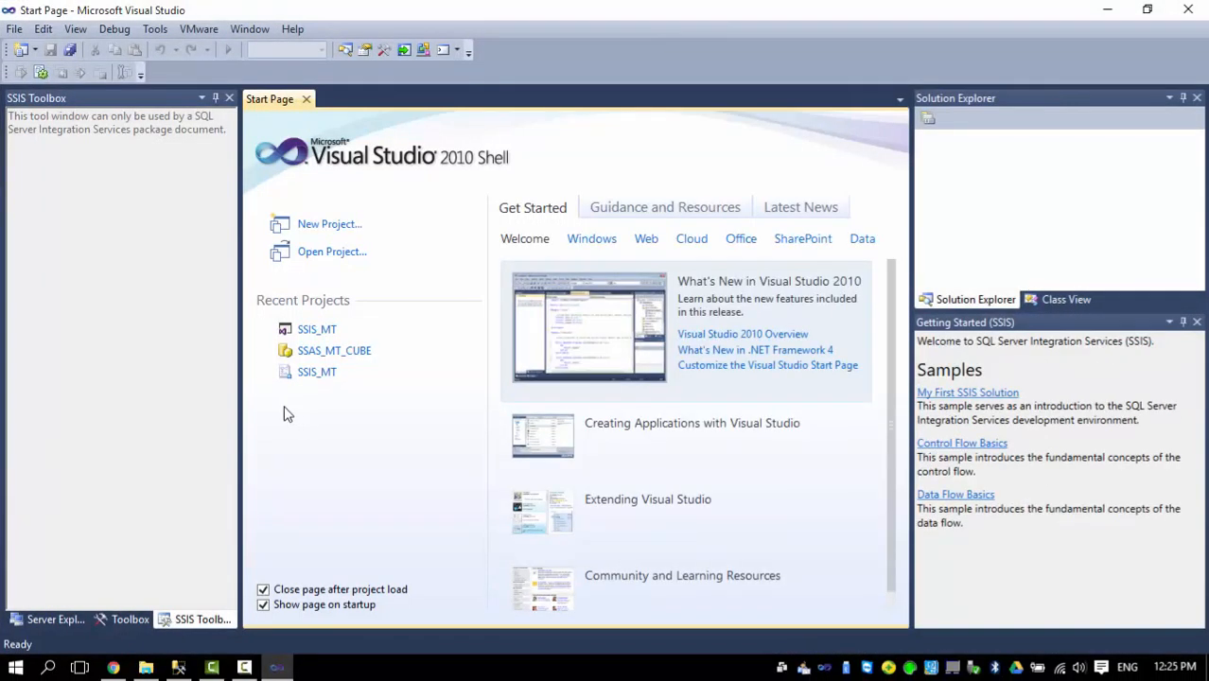
click(322, 228)
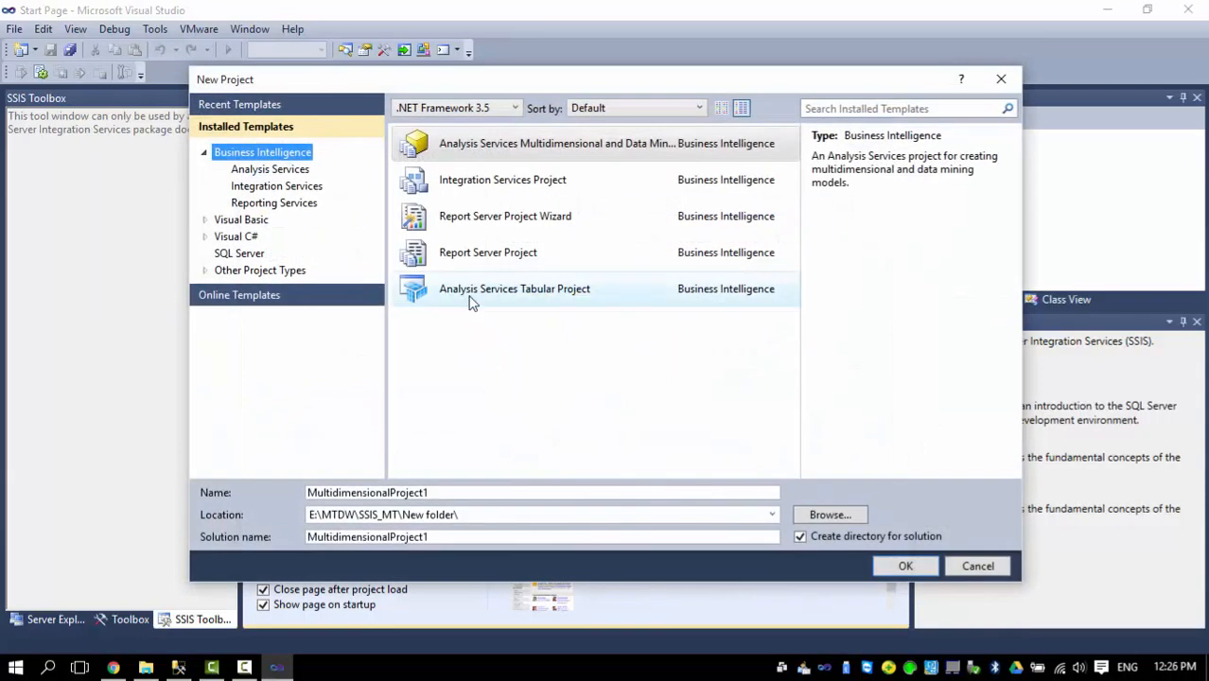
click(469, 190)
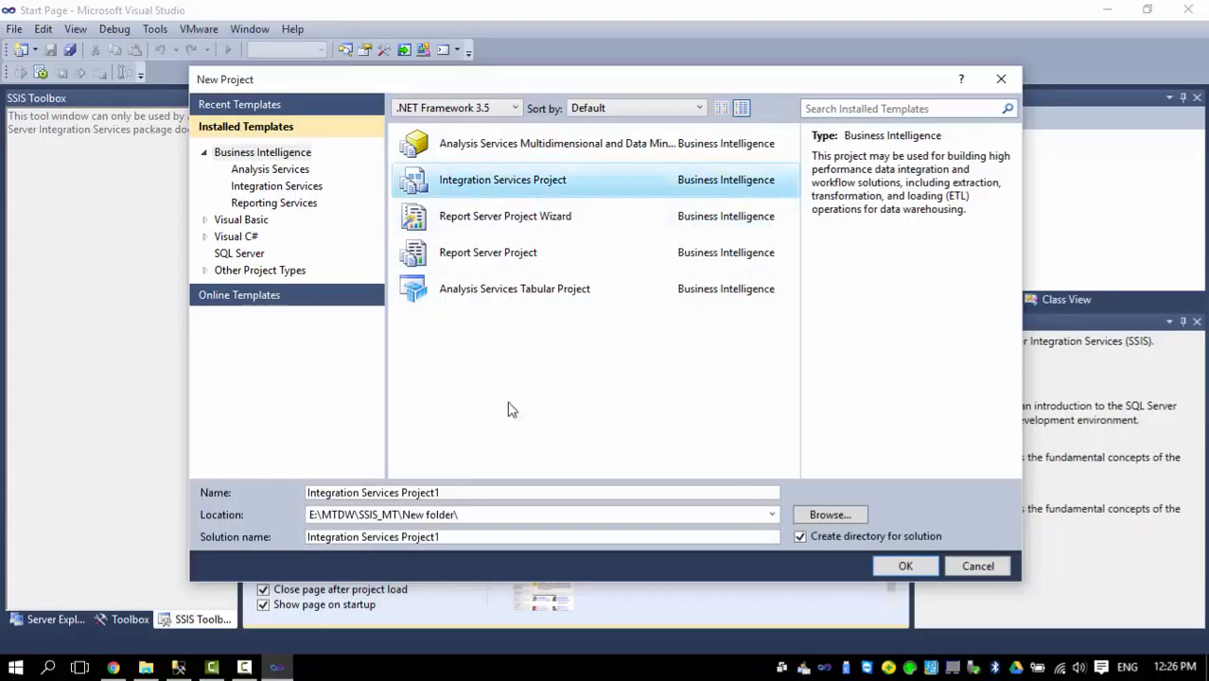
Name the new Integration Services project SSID_MT.
drag(461, 489, 270, 486)
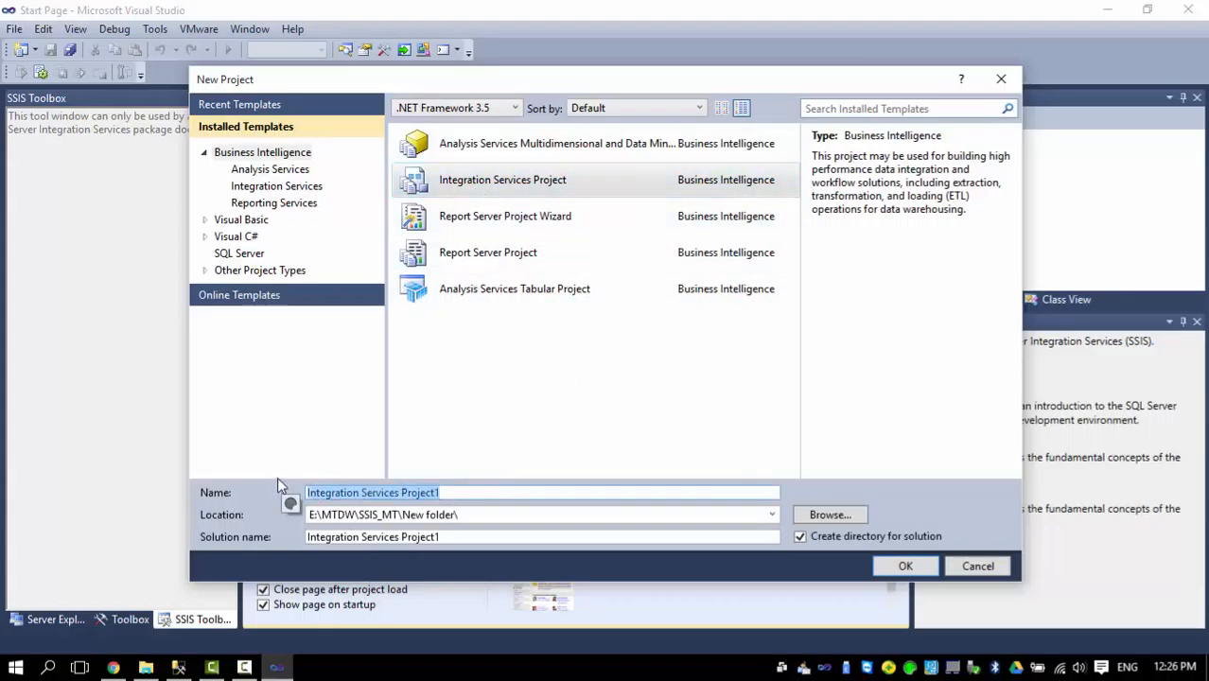
text(SSI)
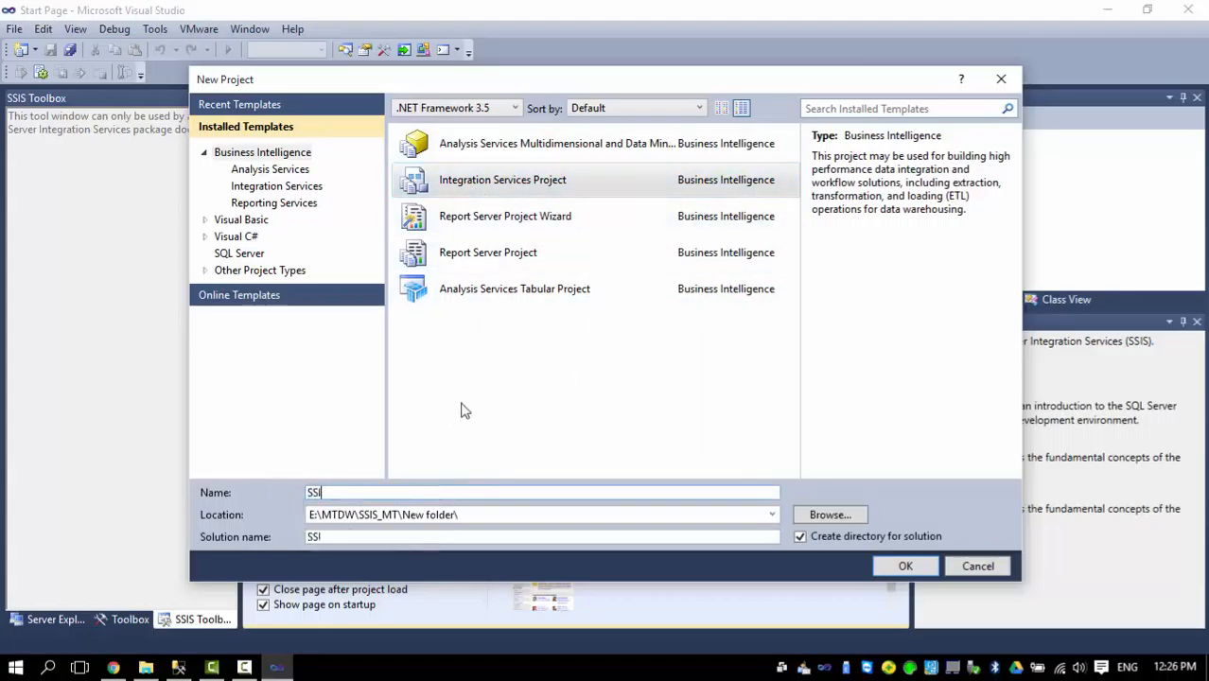
text(D_MT)
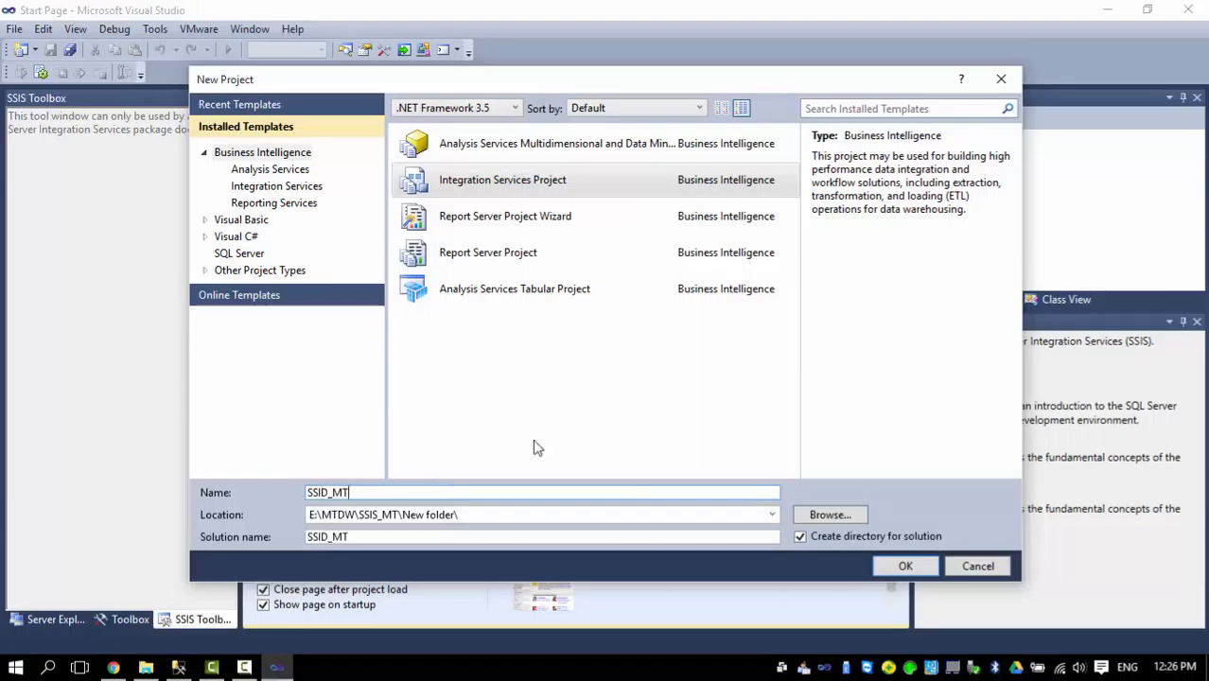
Set the project location to the MTDW folder on drive C.
click(823, 515)
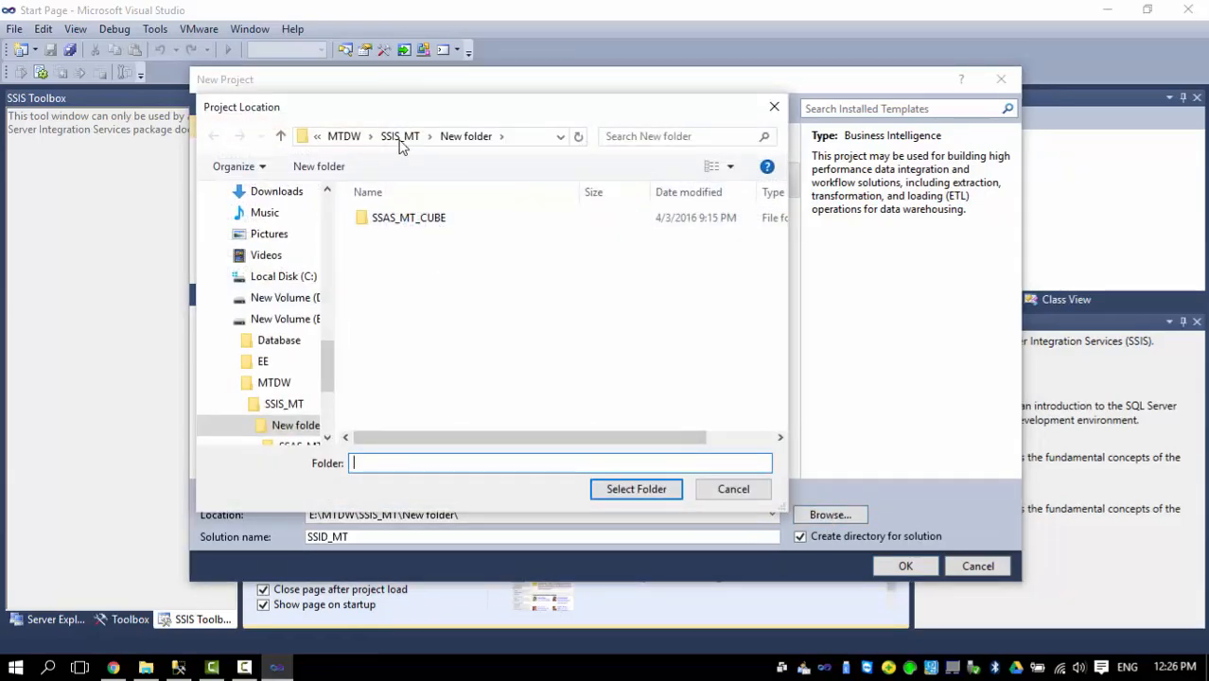
click(283, 276)
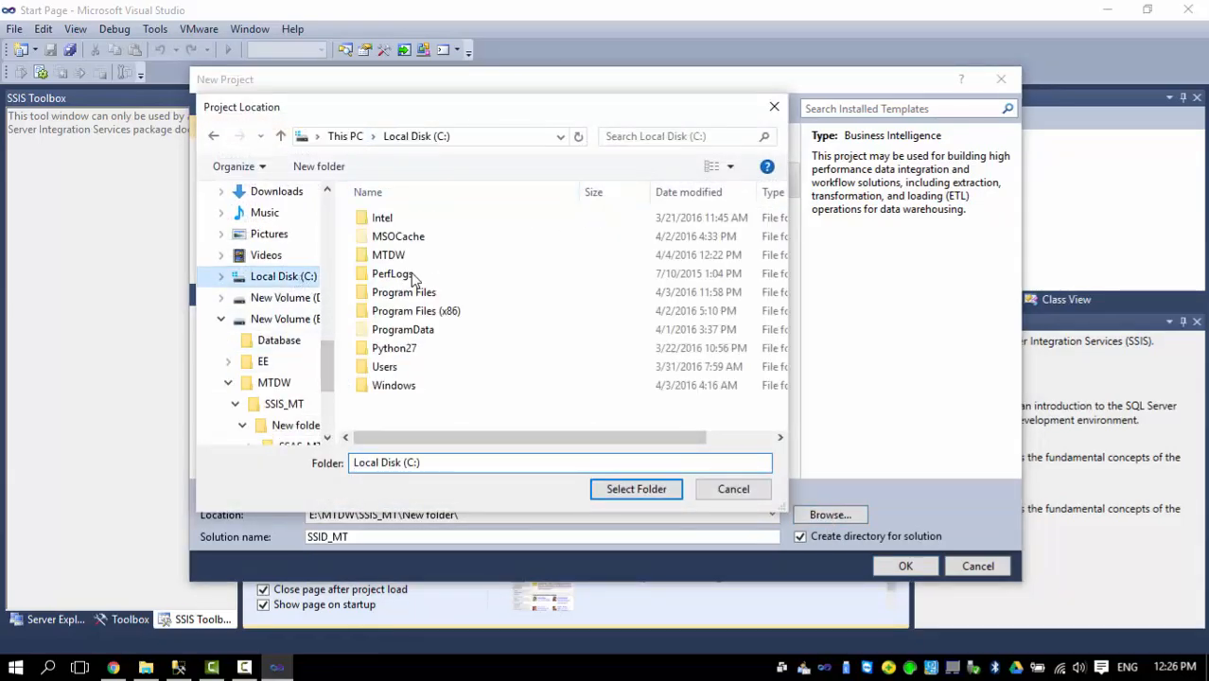
double_click(440, 256)
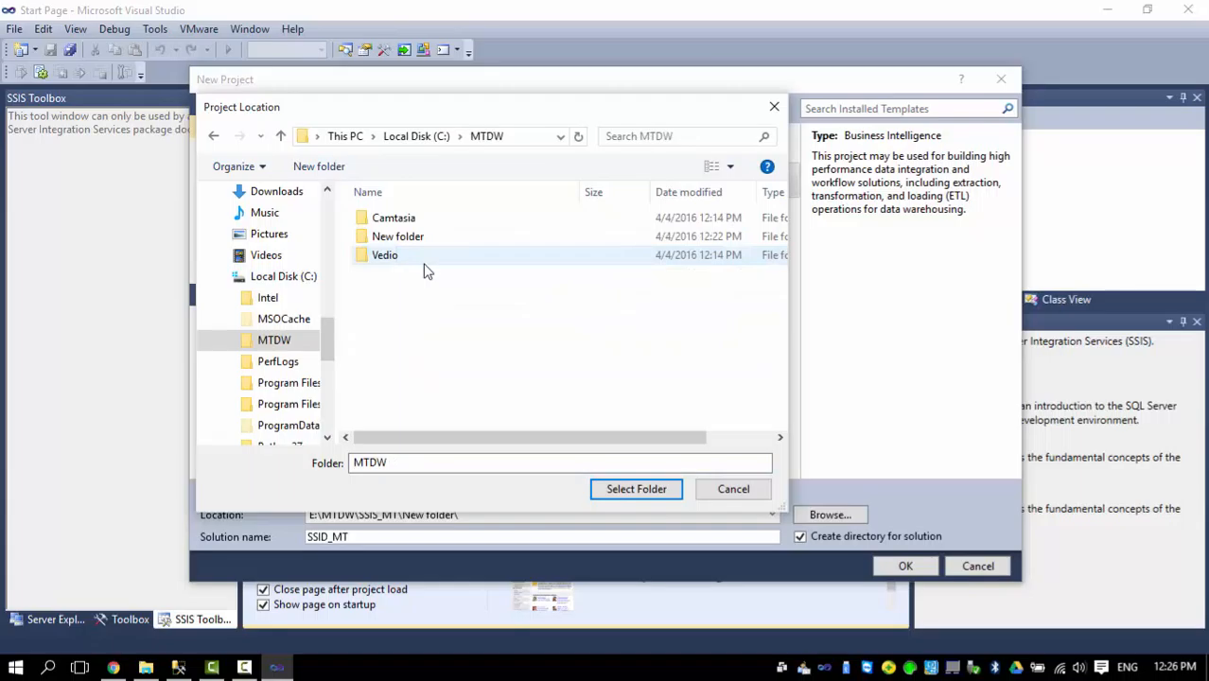
click(636, 489)
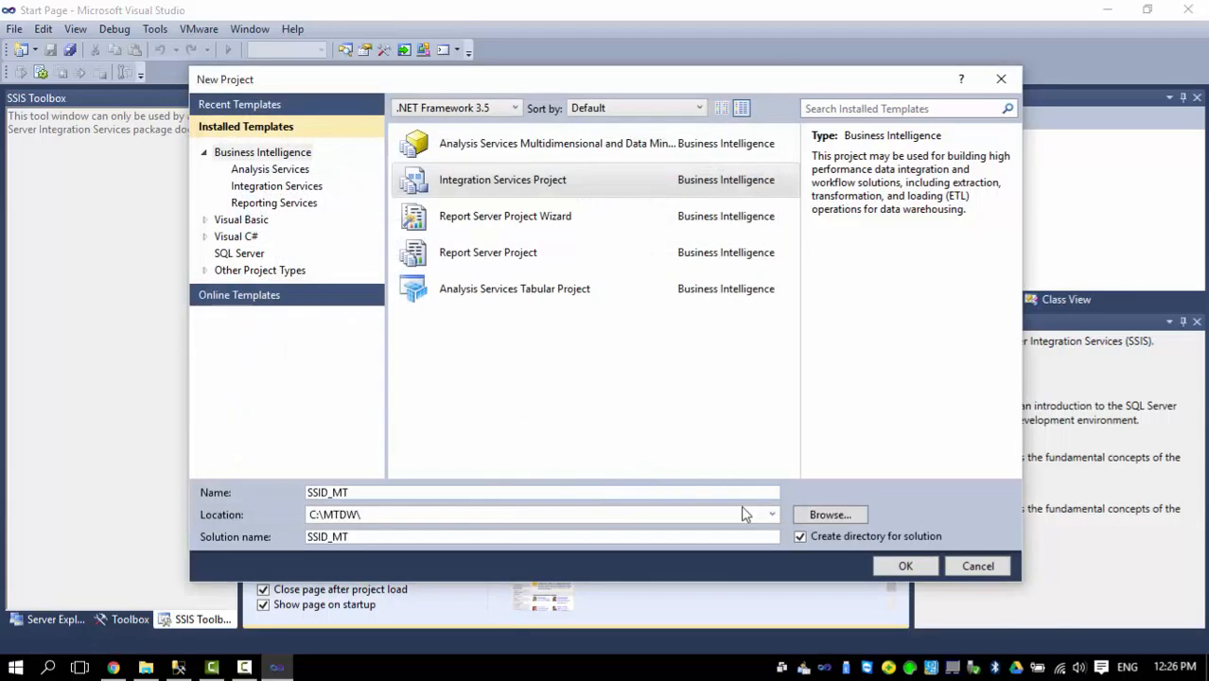
Create an SSIS_MT folder inside C:\MTDW and choose it as the project location.
click(825, 517)
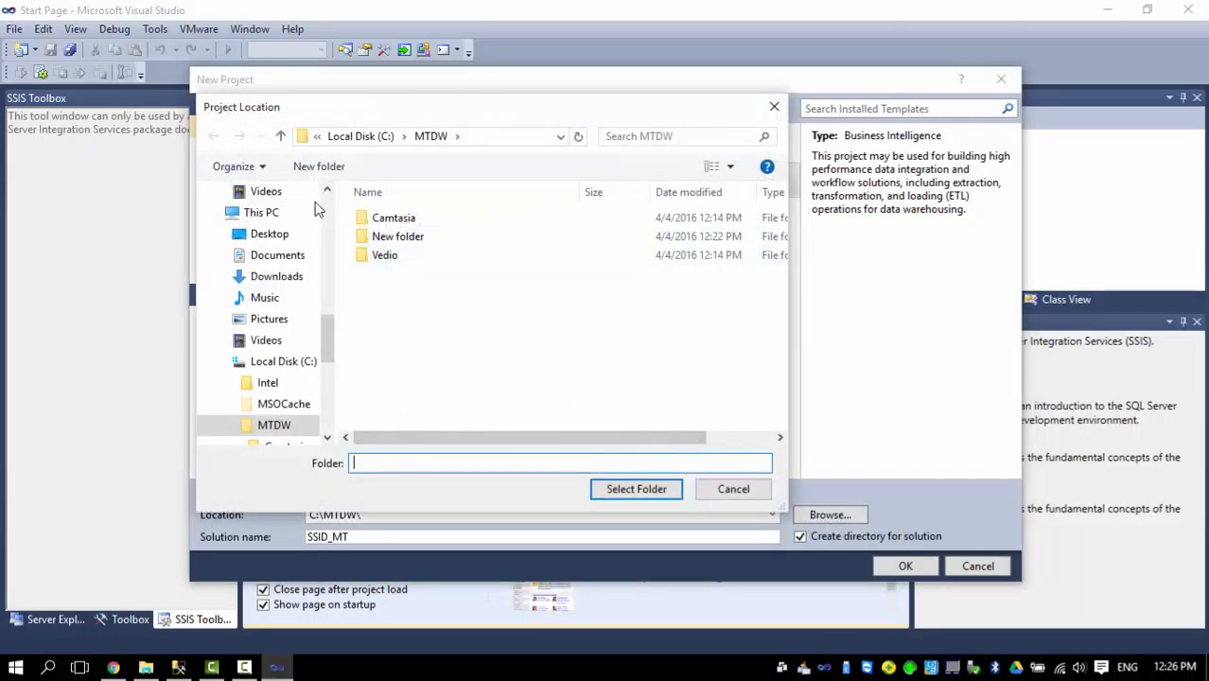
click(319, 166)
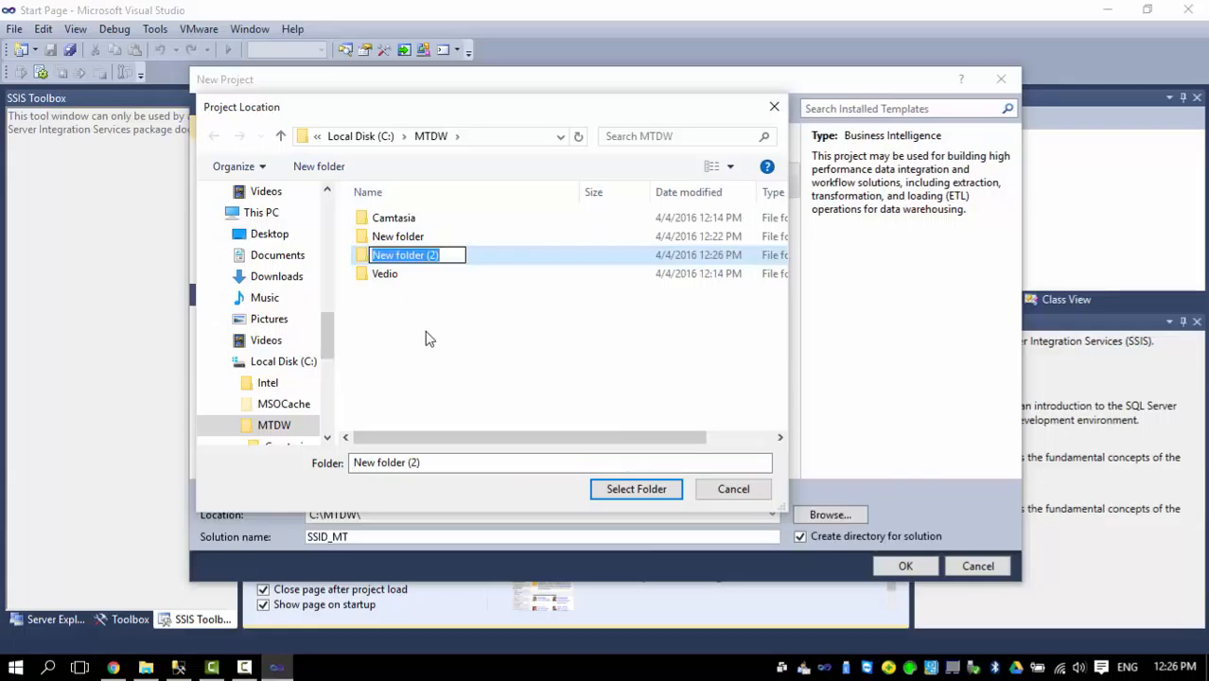
text(SSI)
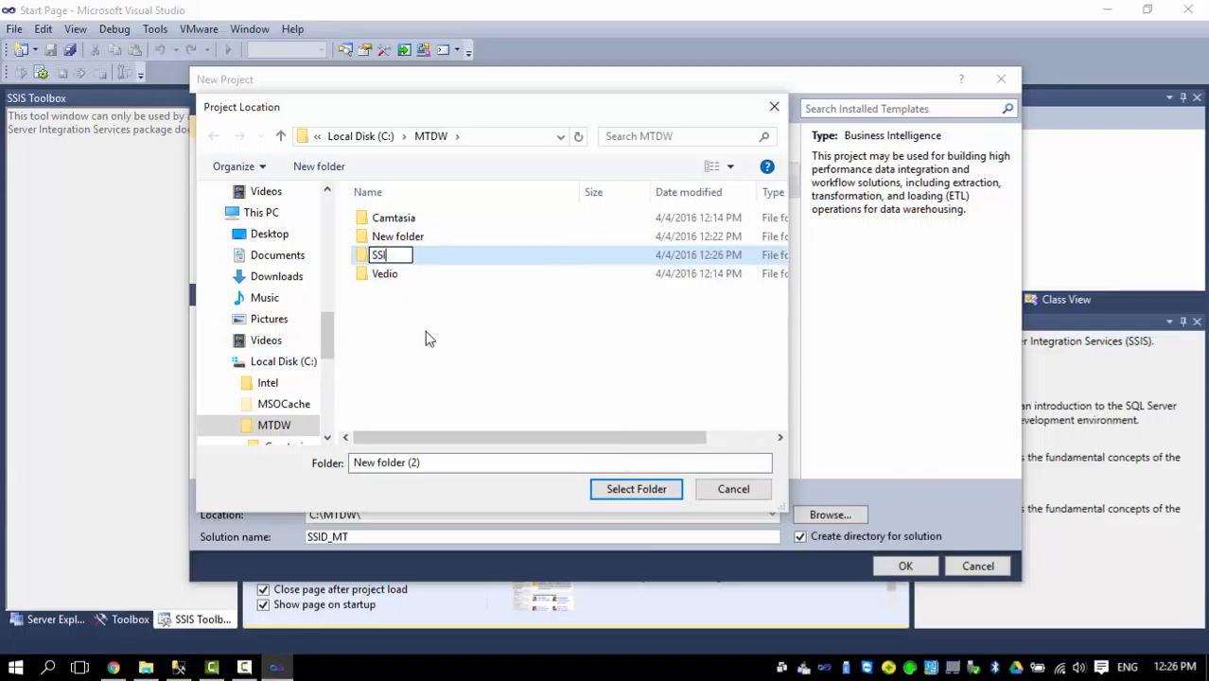
text(S)
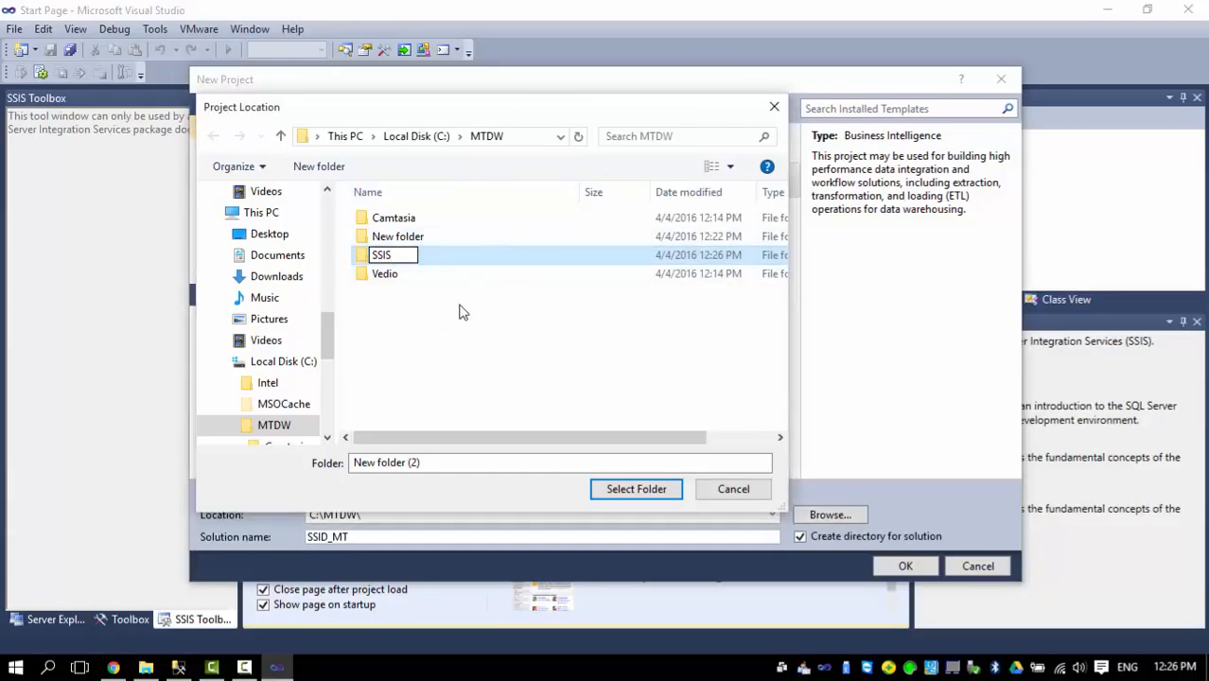
text(_MT)
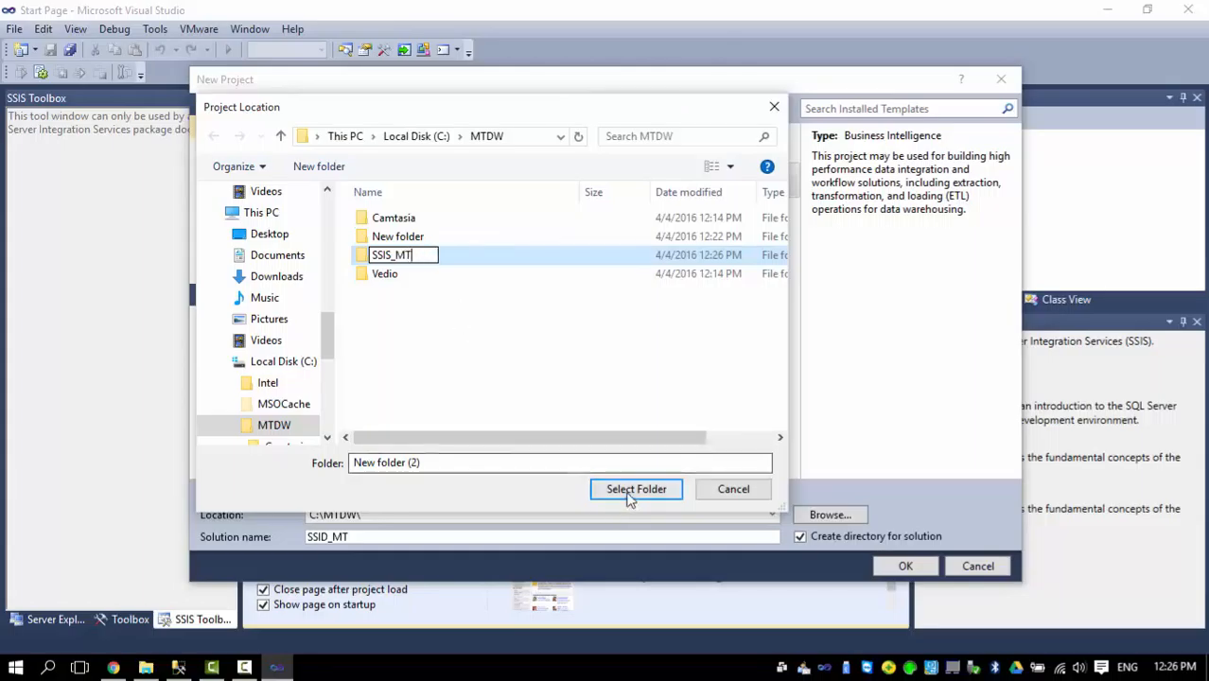
key(Return)
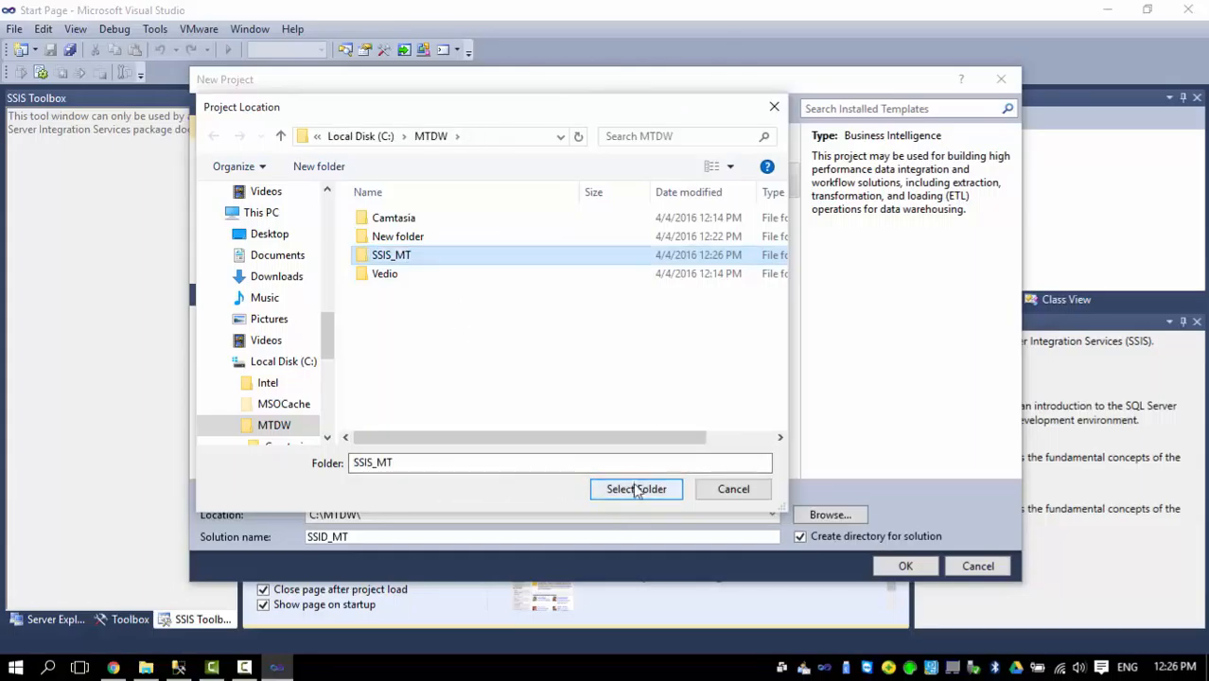
double_click(402, 259)
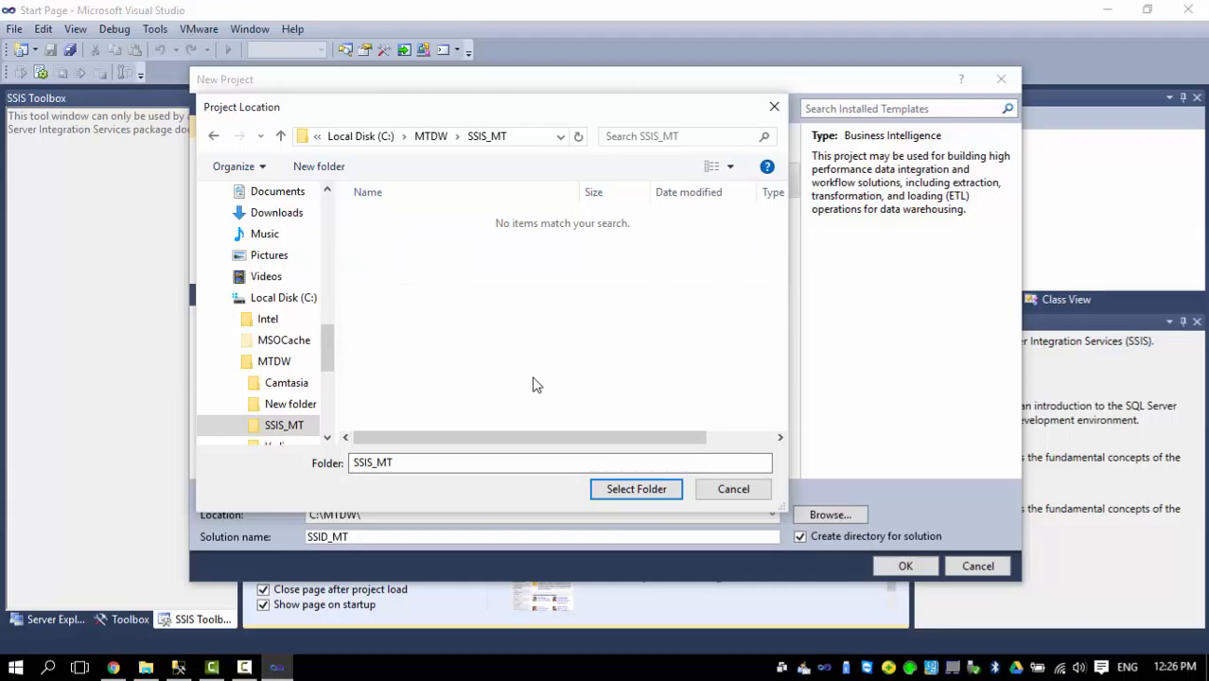
click(635, 489)
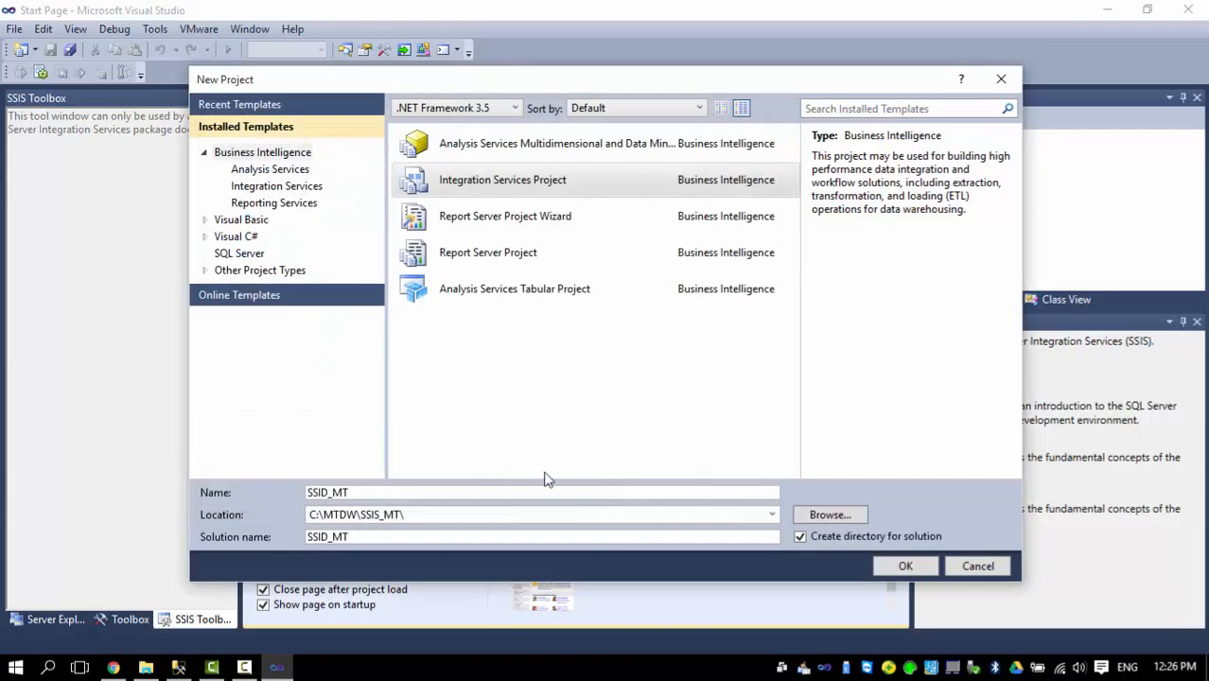
Correct the project name to SSIS_MT and create the project.
click(328, 492)
key(BackSpace)
text(S)
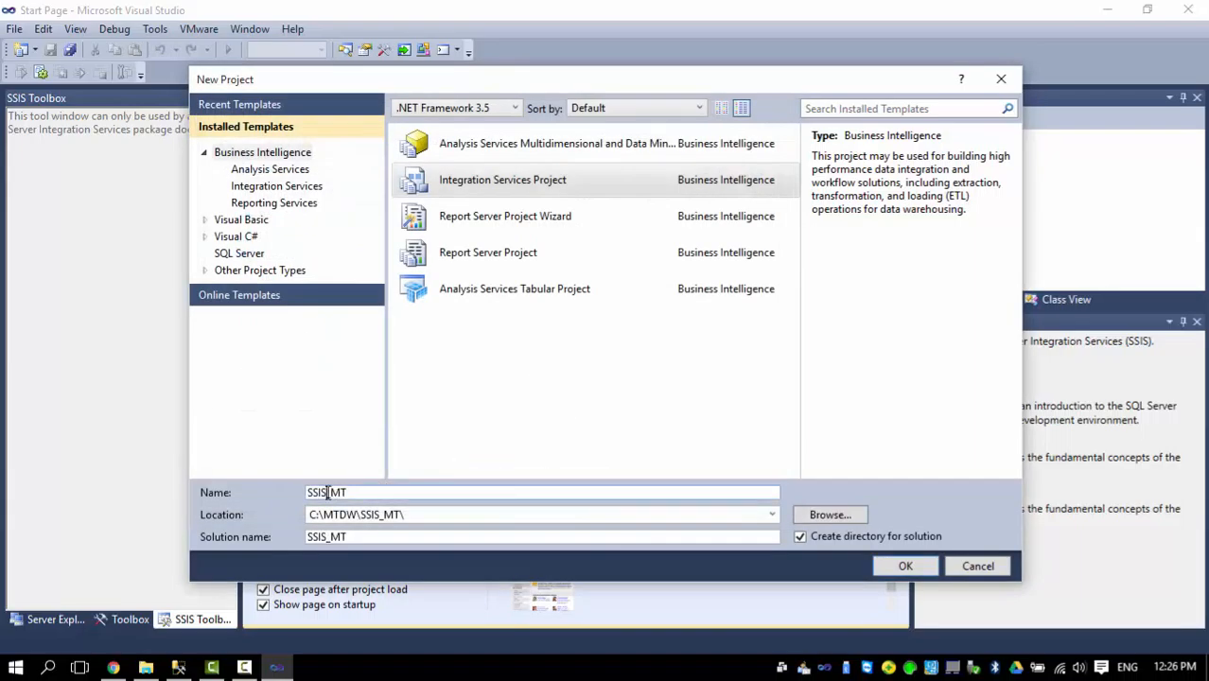
click(906, 566)
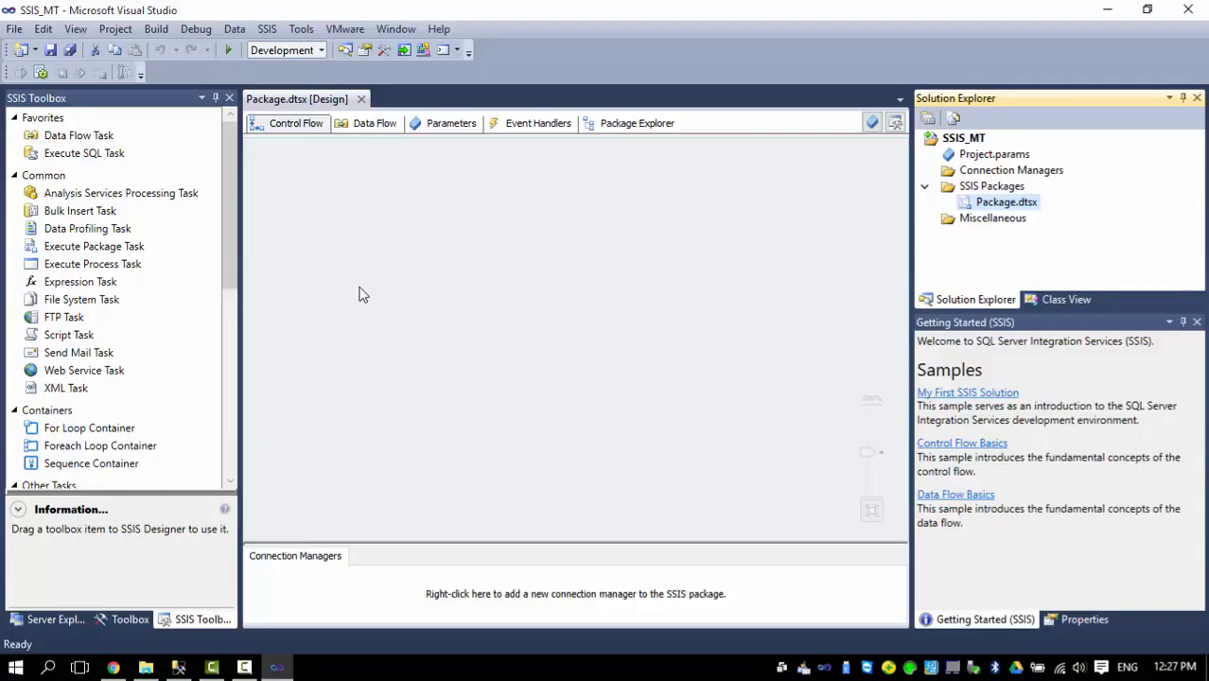
Start a new project-level OLE DB connection manager and create a new data connection for it.
click(1004, 172)
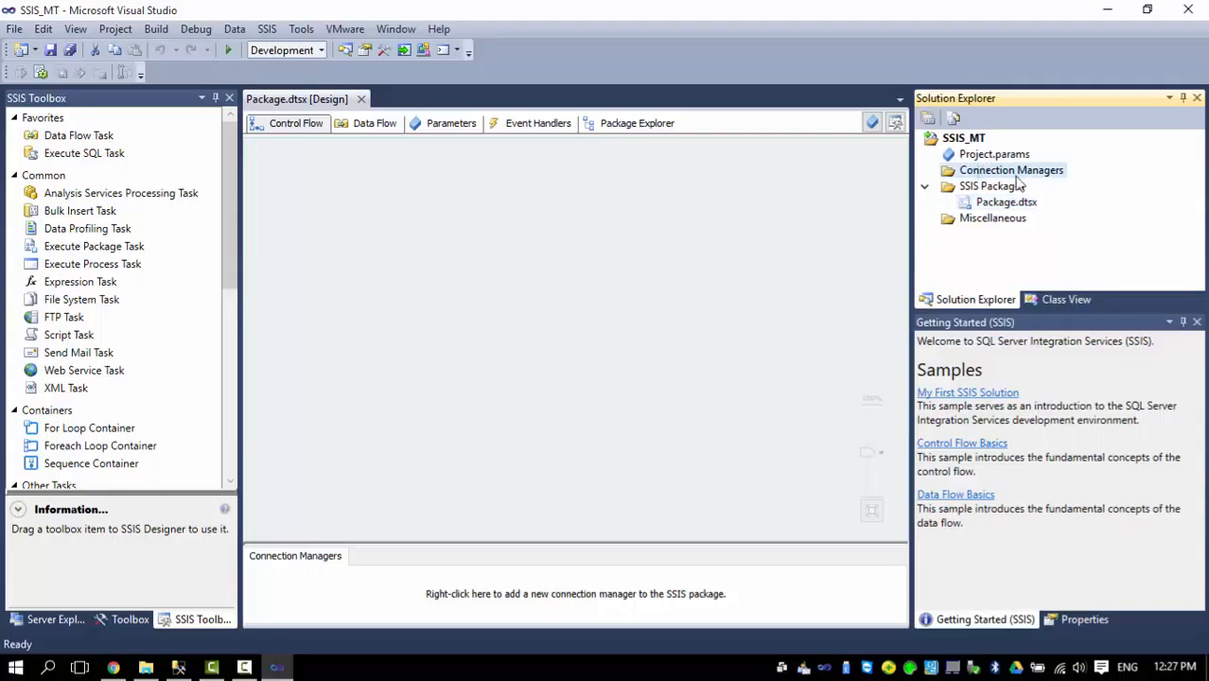
right_click(984, 178)
click(876, 186)
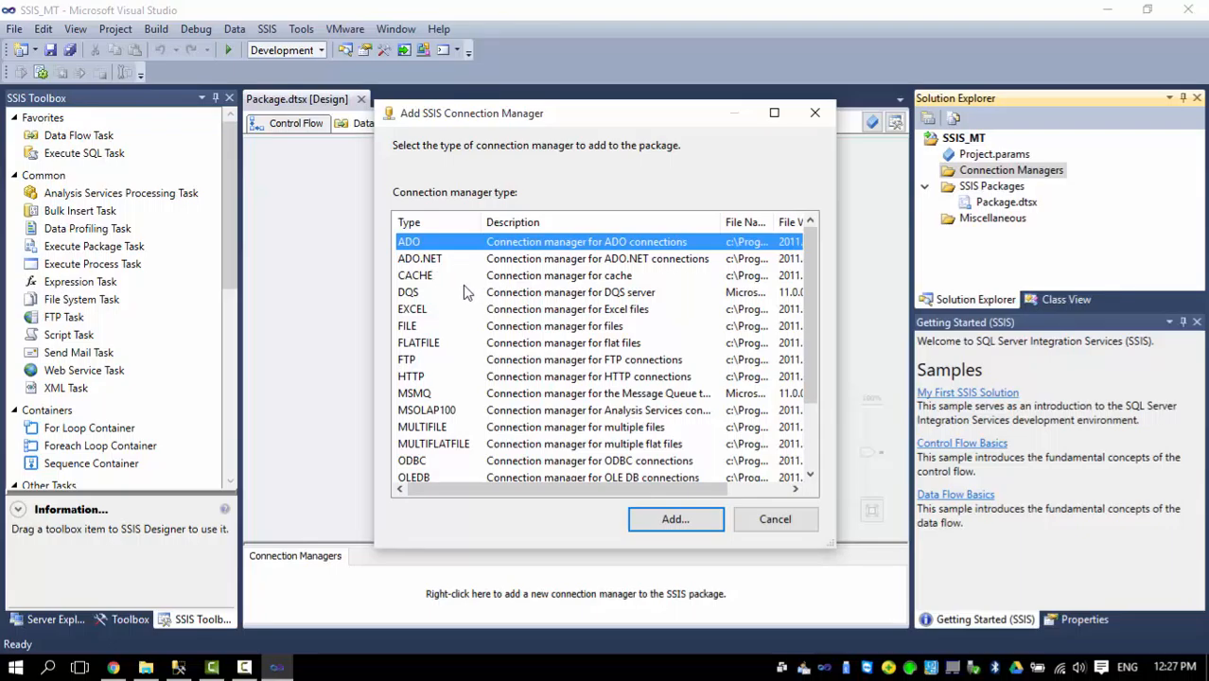
mouse_move(809, 284)
mouse_down()
mouse_move(802, 362)
mouse_move(804, 263)
mouse_up()
scroll(576, 379, down, 2)
click(578, 391)
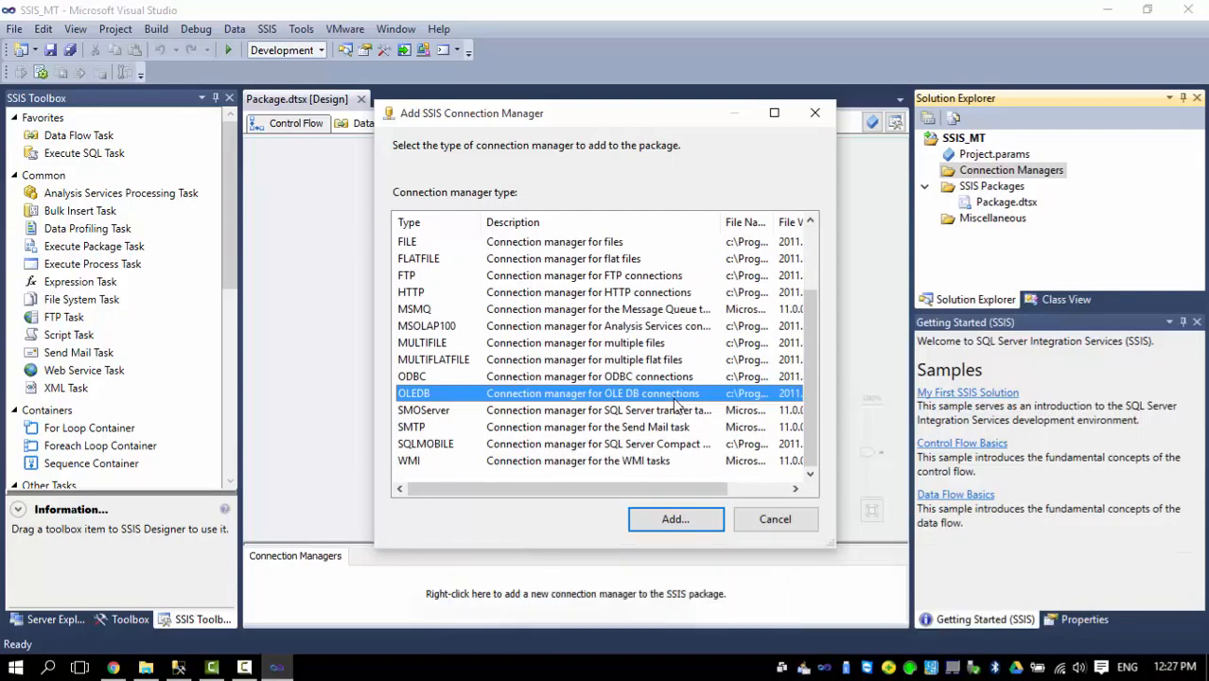
double_click(576, 397)
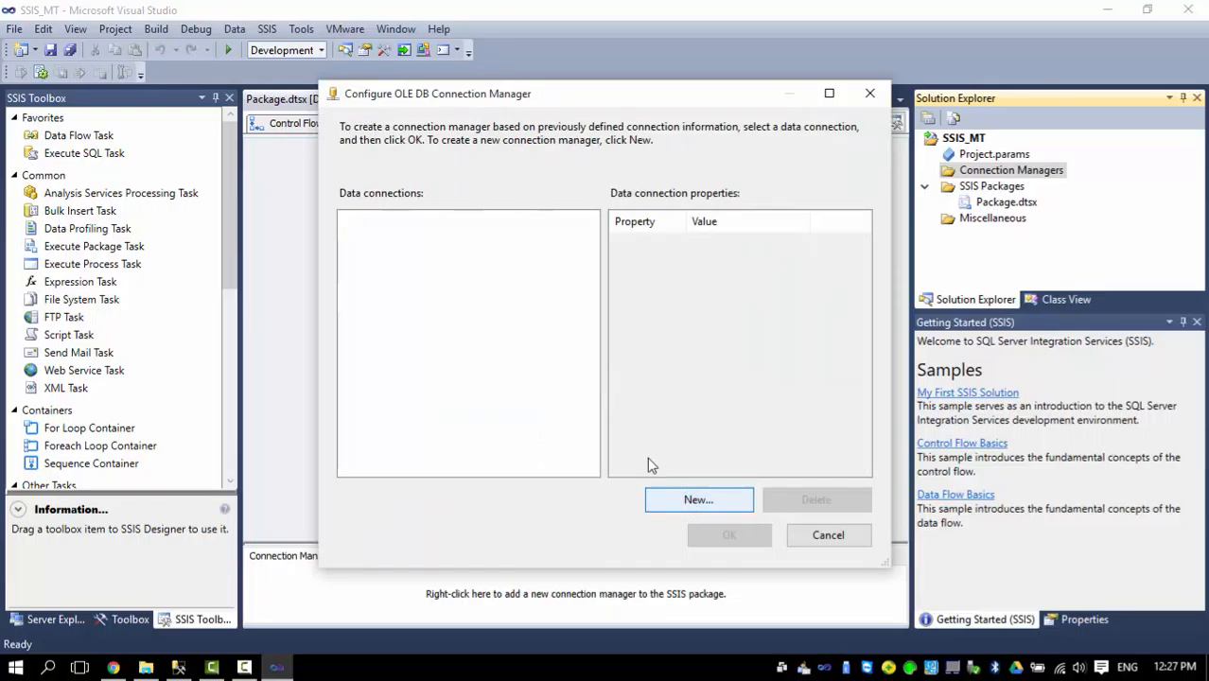
click(694, 499)
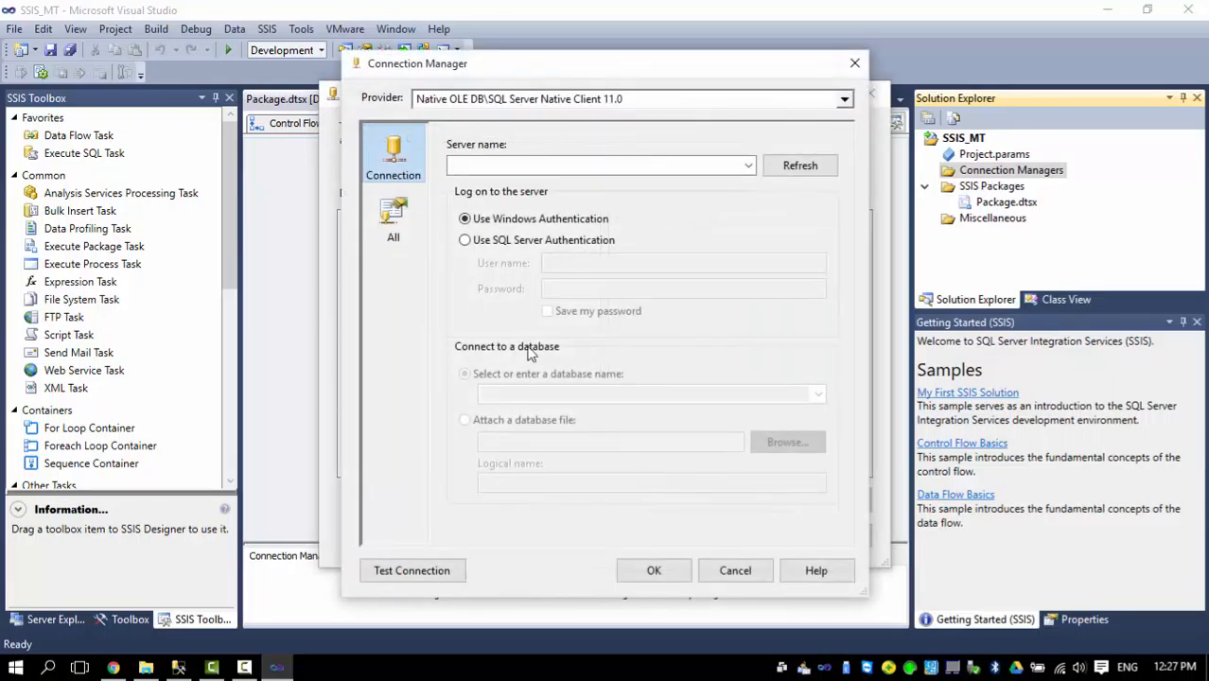
Enter the laptop's server name for the connection and choose the MT database.
click(657, 171)
text(d)
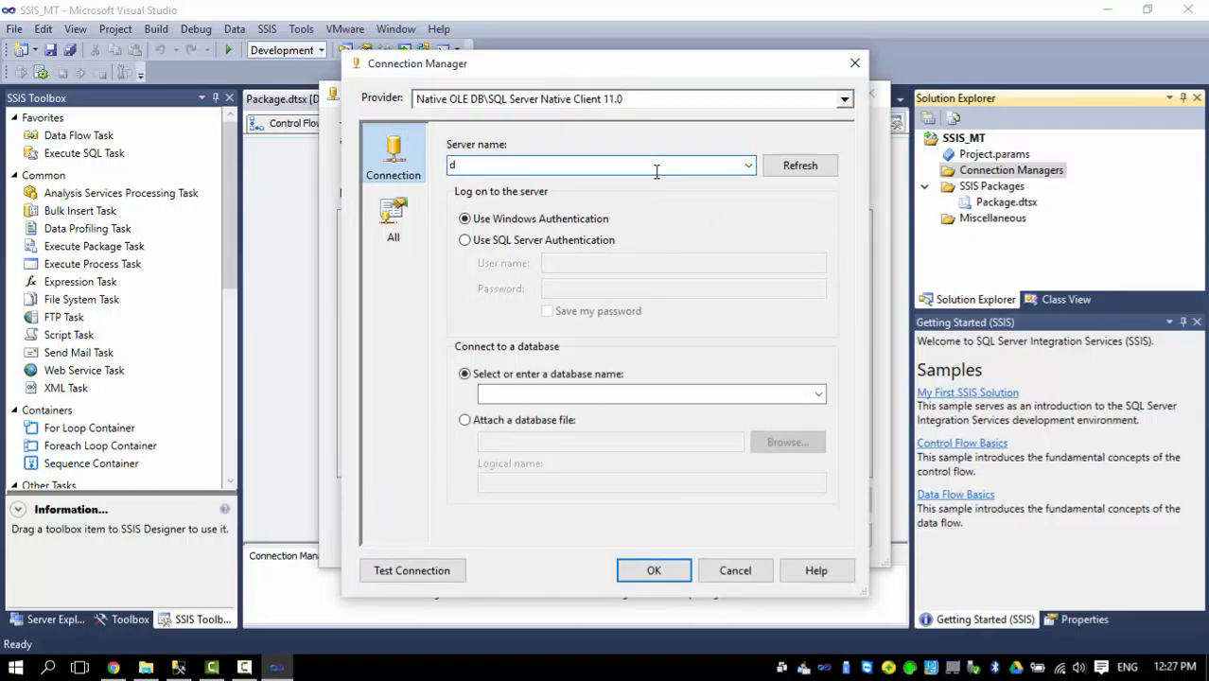
key(BackSpace)
text(ah)
click(817, 394)
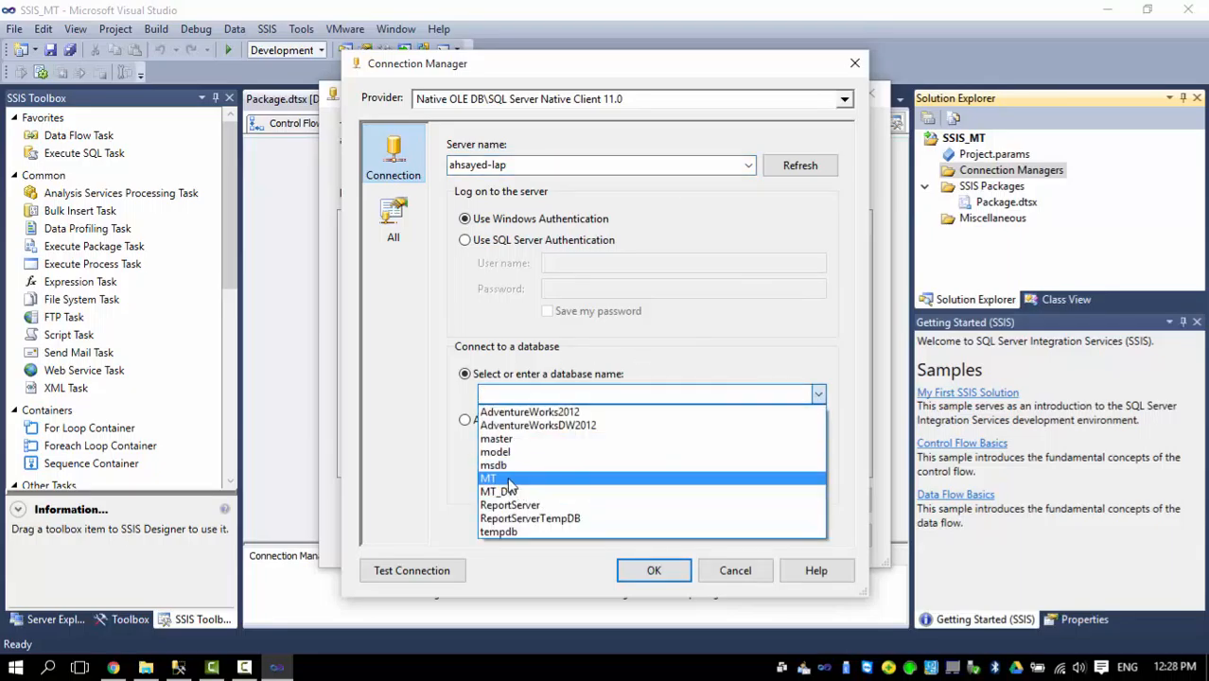
click(508, 479)
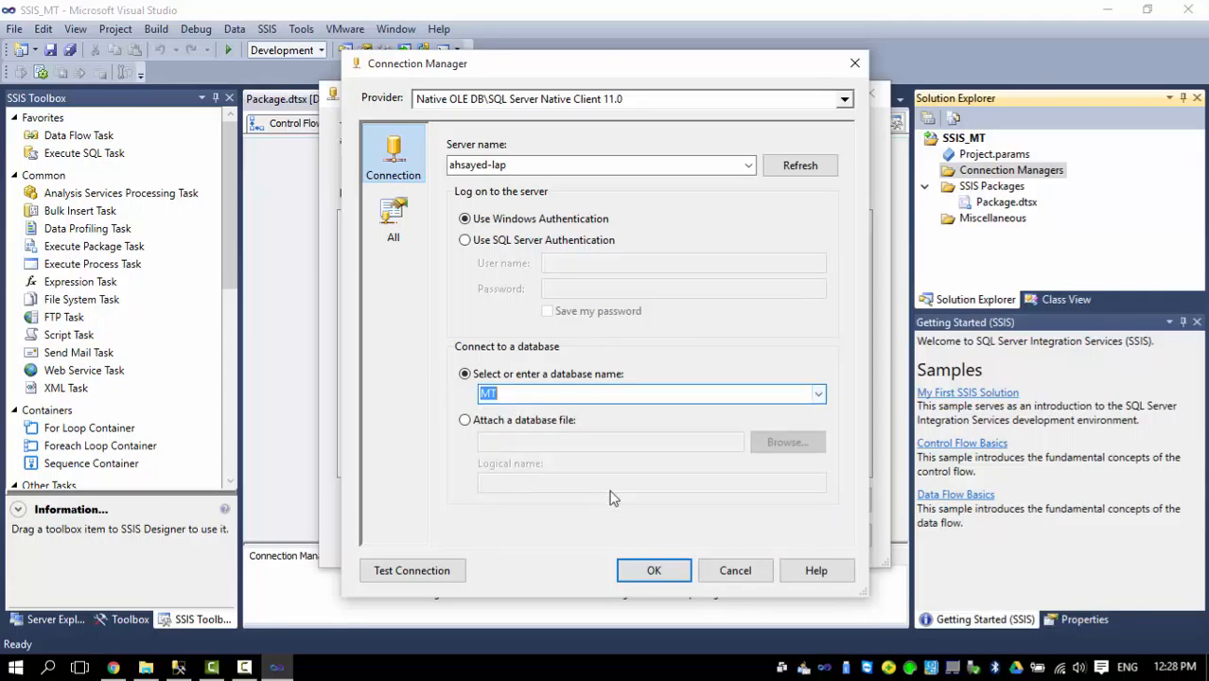
Test the MT connection and add it to the project's connection managers.
click(395, 570)
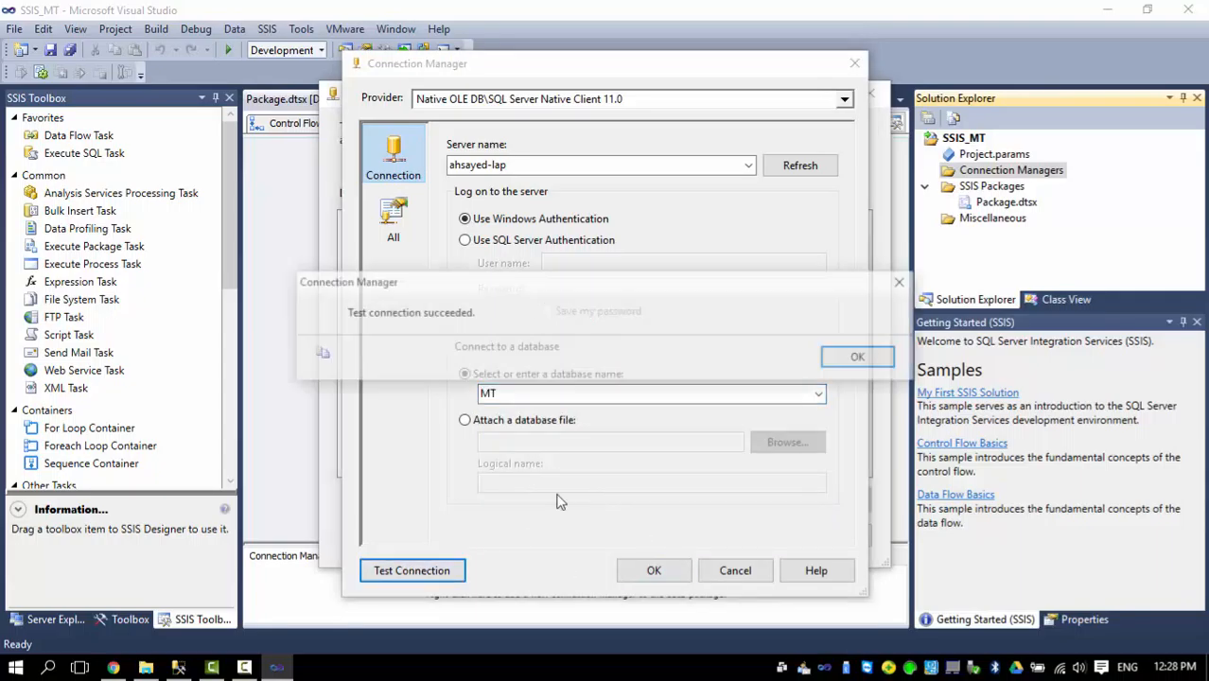
click(859, 357)
click(653, 572)
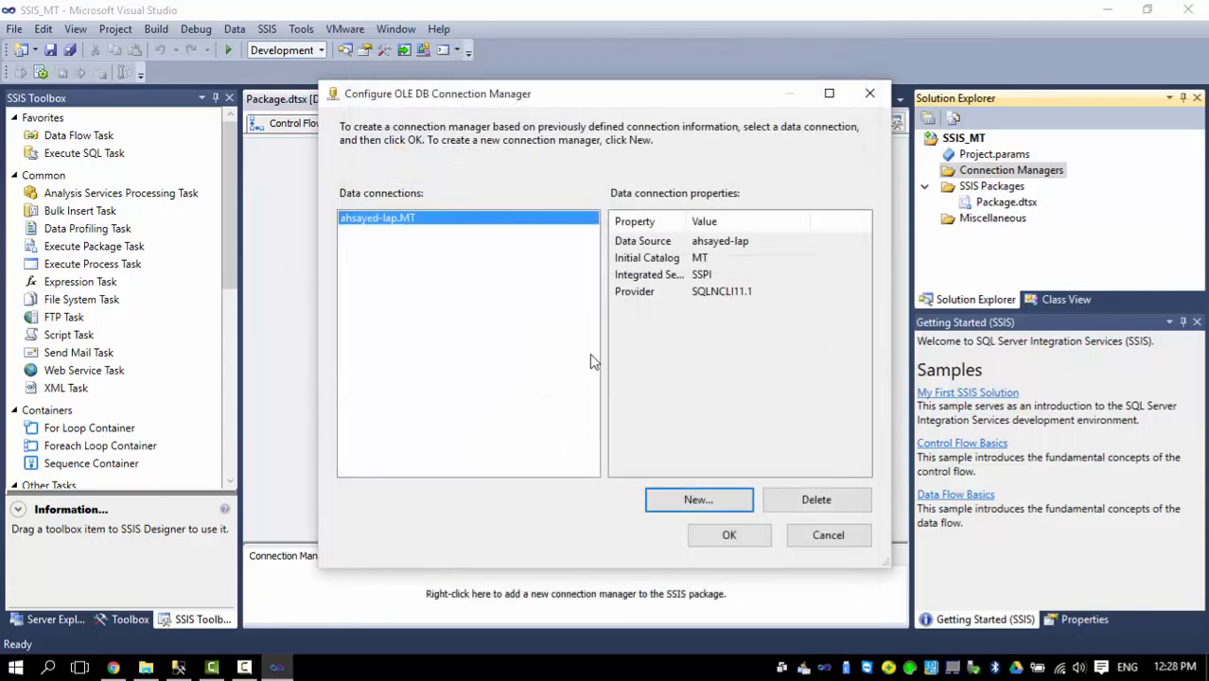
click(731, 535)
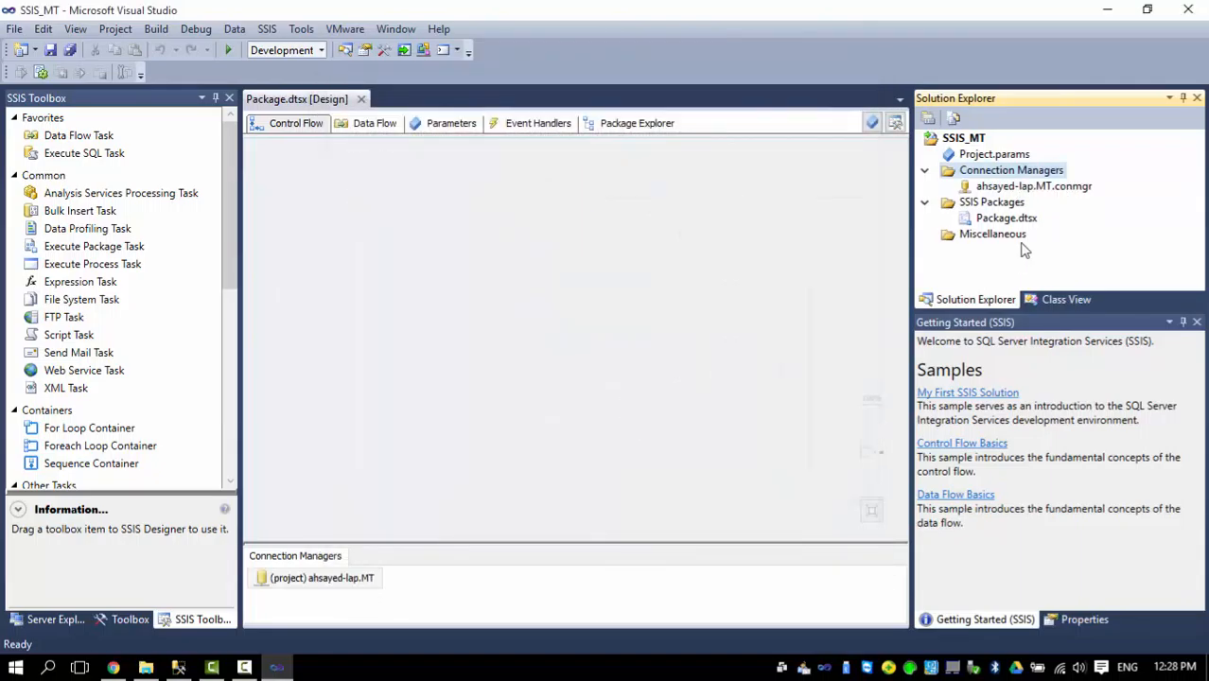
Start a second project-level OLE DB connection manager with another new data connection.
right_click(995, 177)
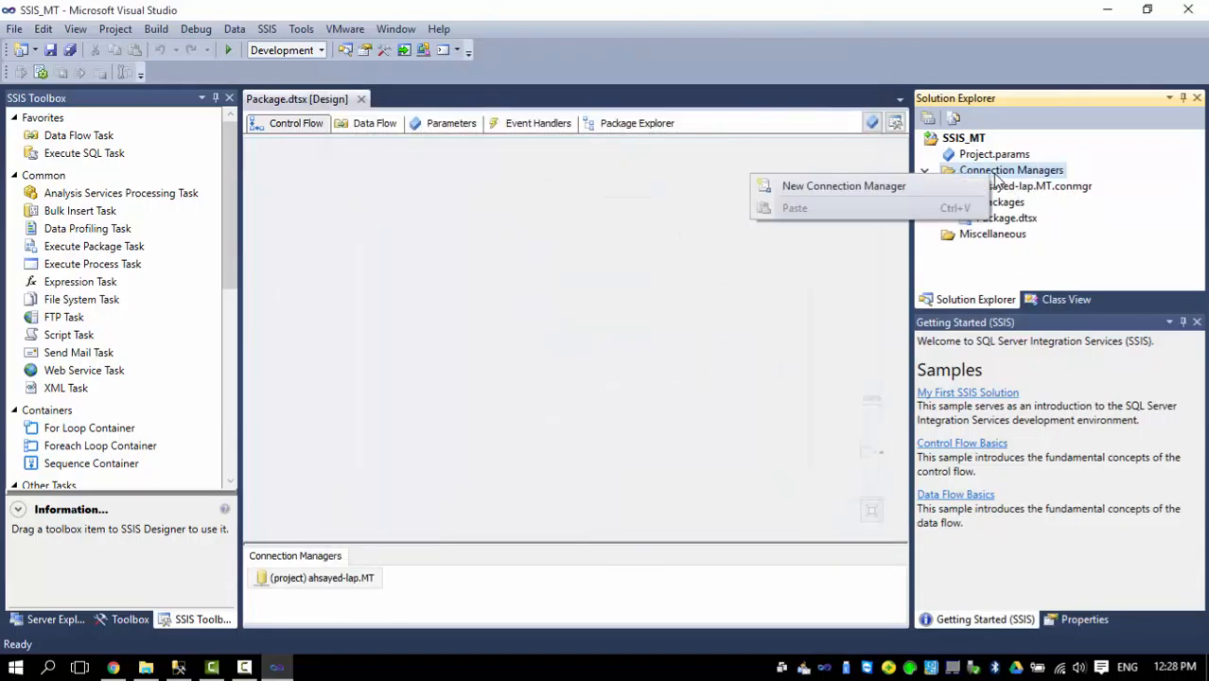
click(869, 188)
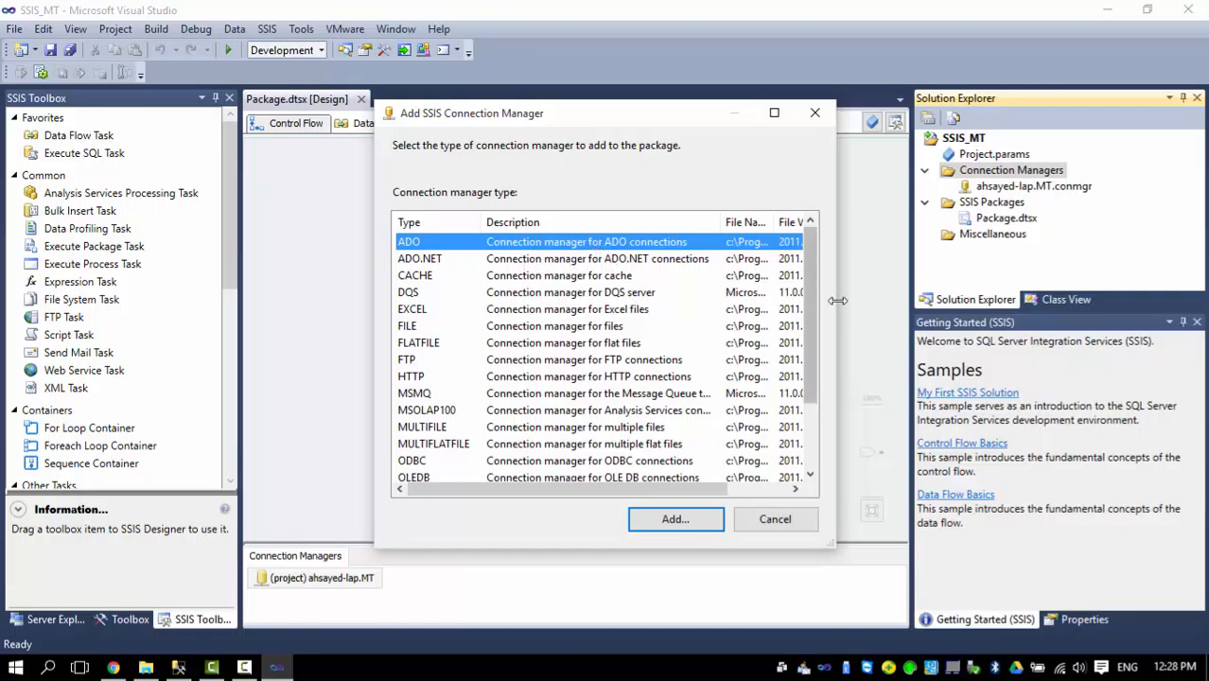
drag(807, 266, 819, 317)
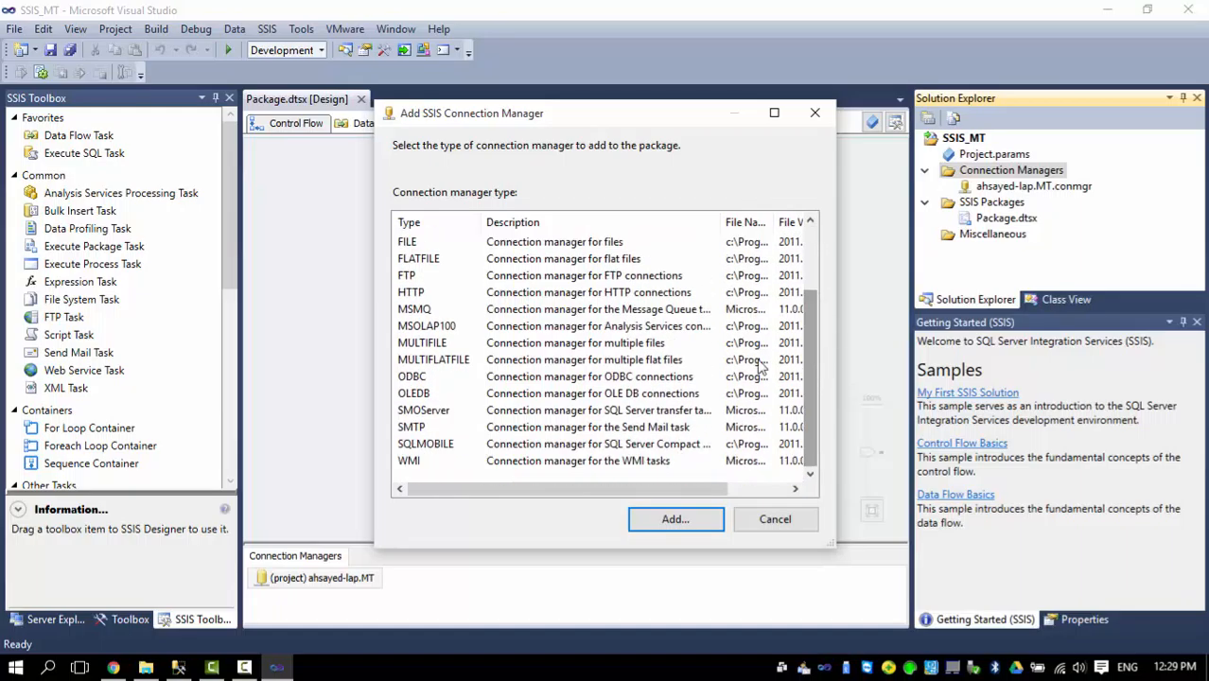
click(605, 399)
click(660, 516)
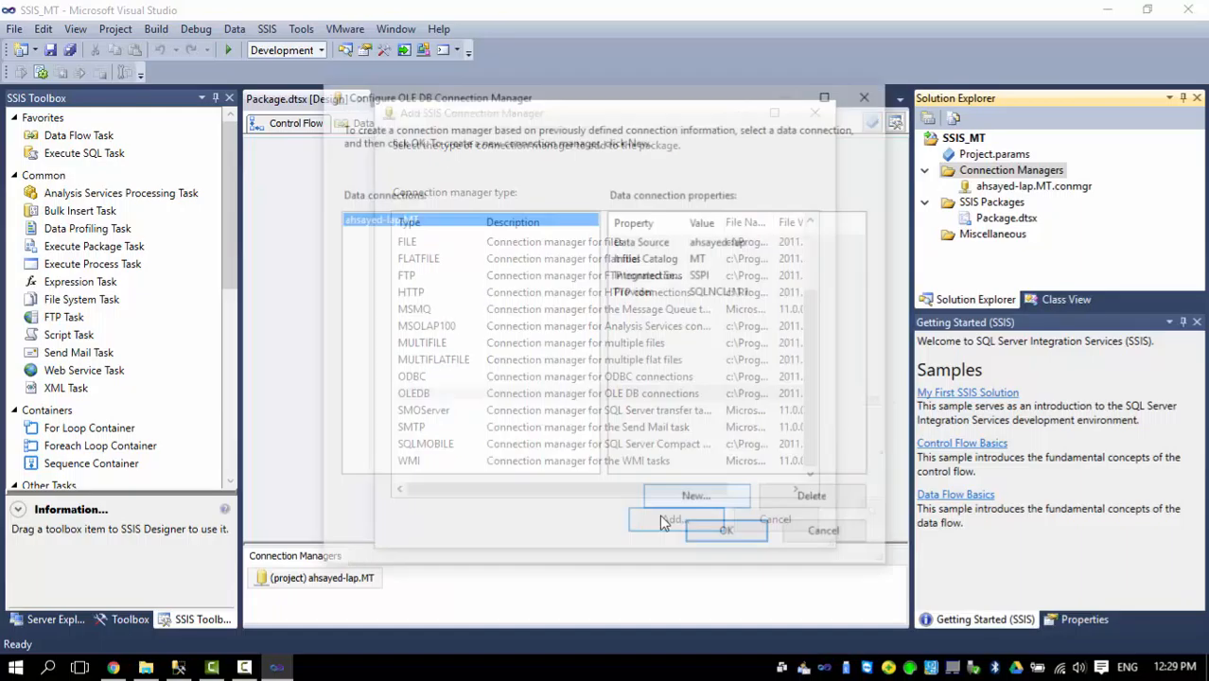
click(707, 508)
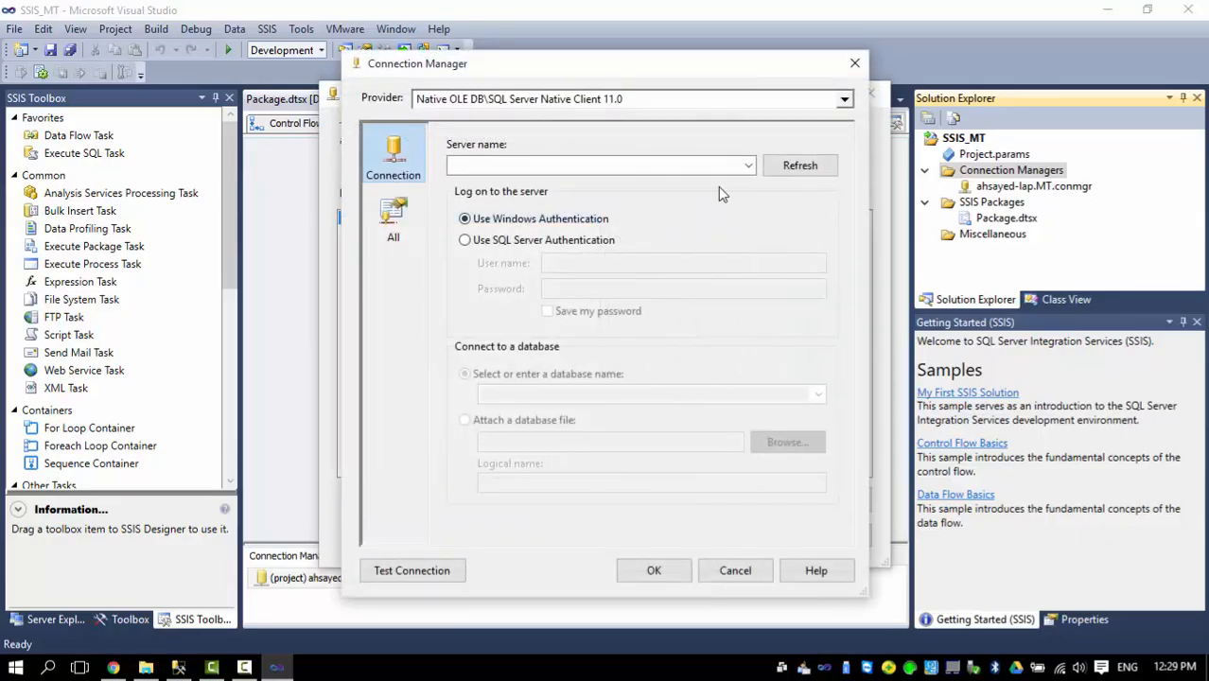
Enter the same laptop server name for the second connection and choose the MT_DW database.
click(700, 164)
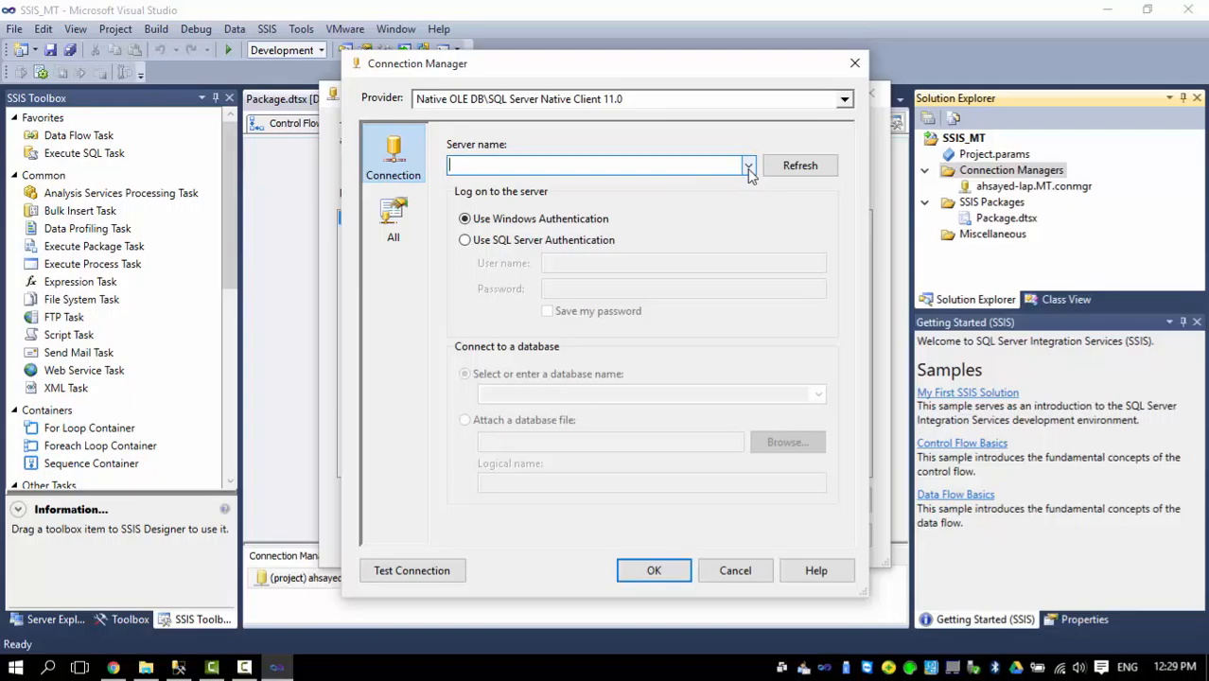
text(ahsayed-lap)
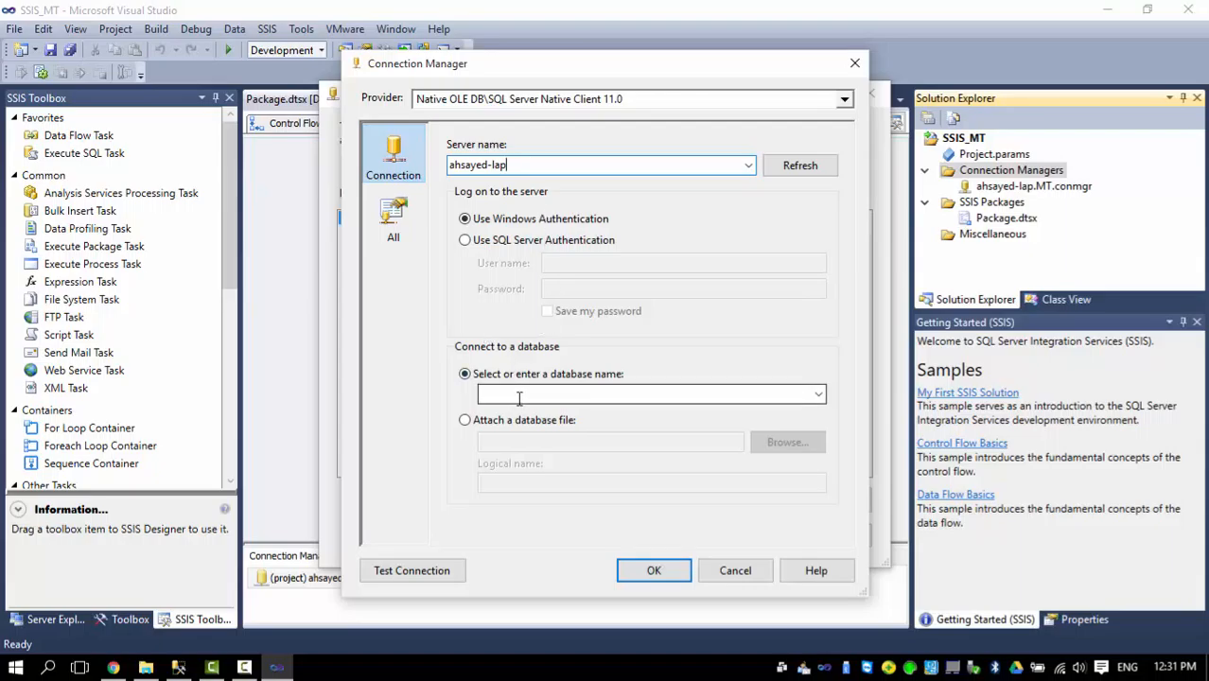
click(819, 397)
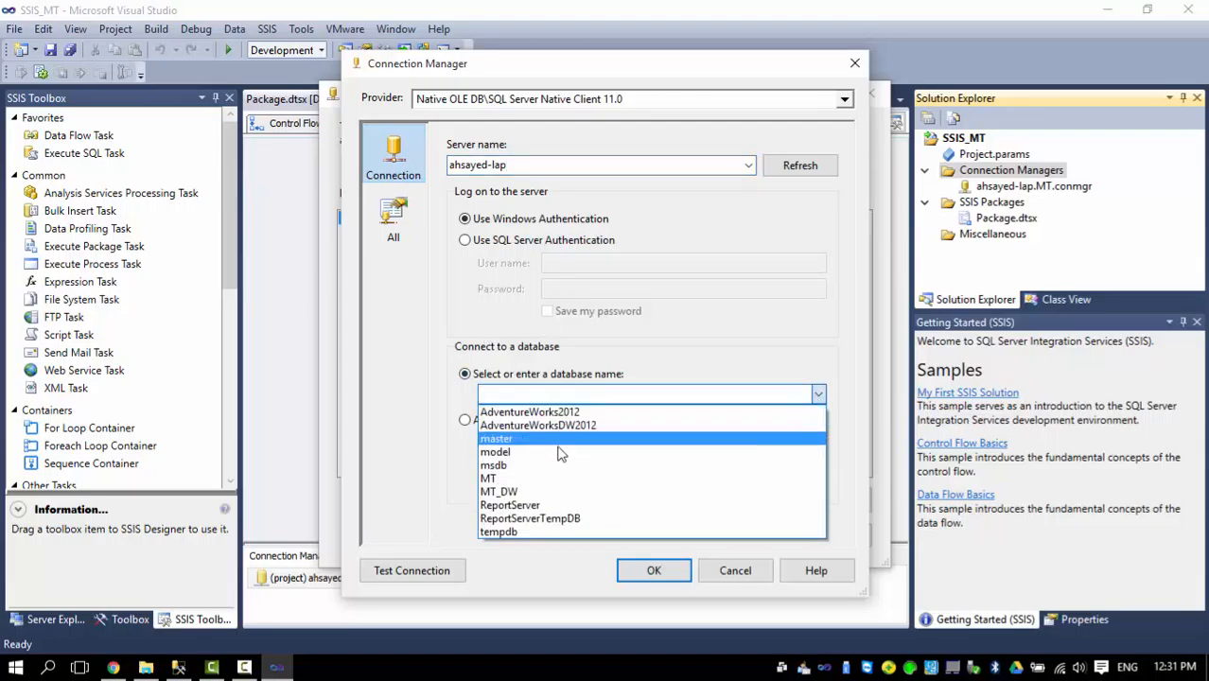
click(512, 493)
Test the MT_DW connection and add it to the project's connection managers.
click(447, 571)
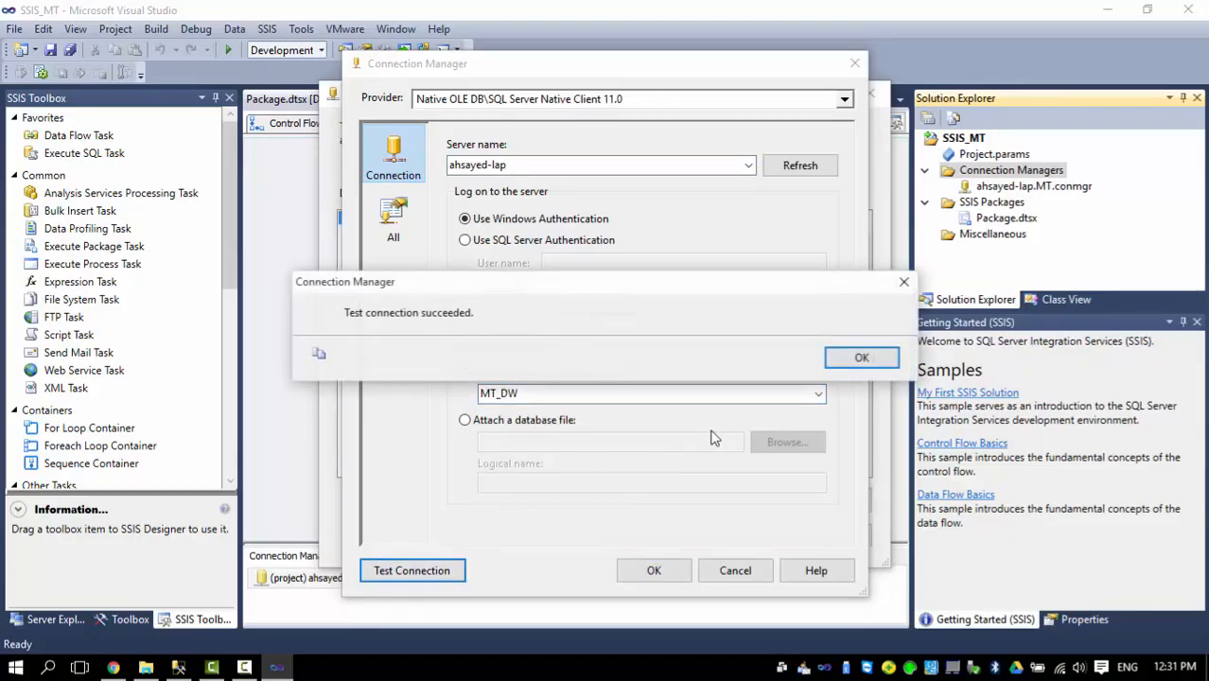
click(862, 358)
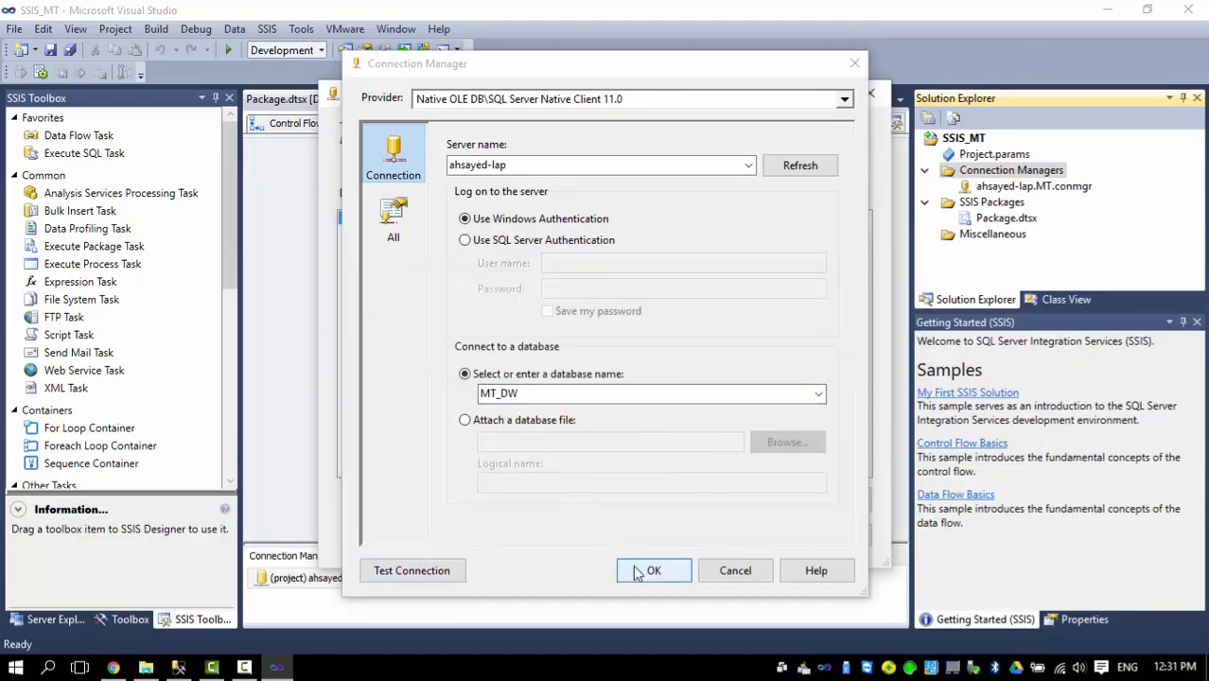
click(652, 571)
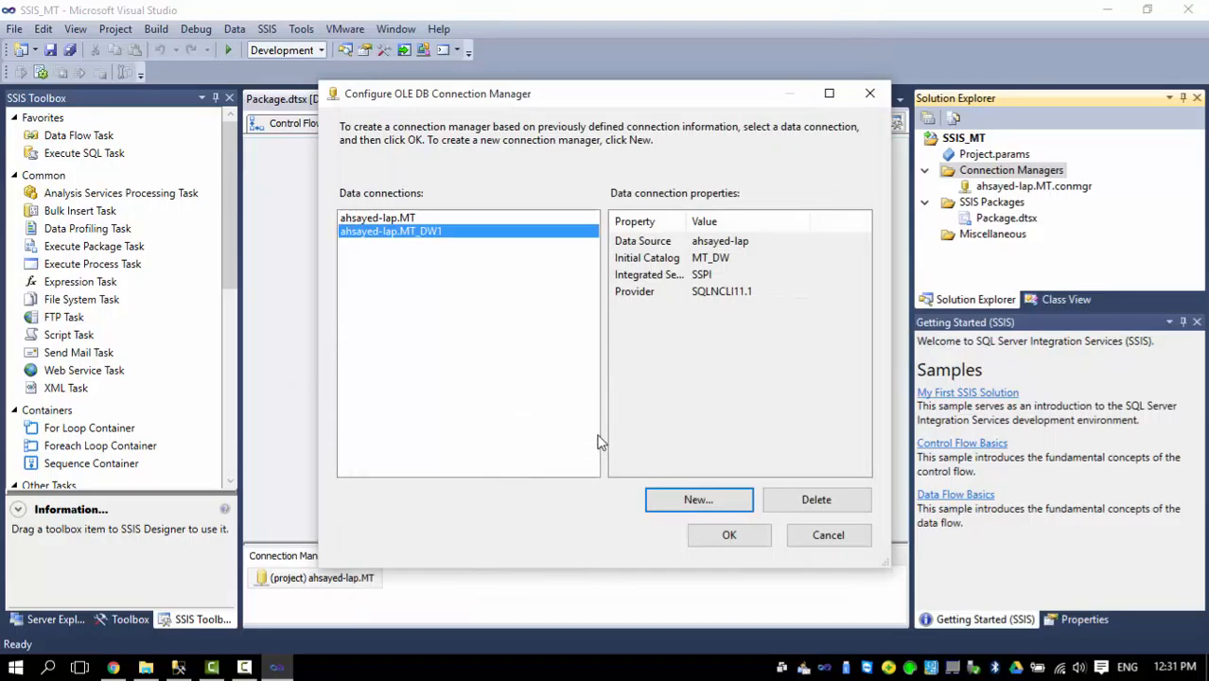
click(729, 535)
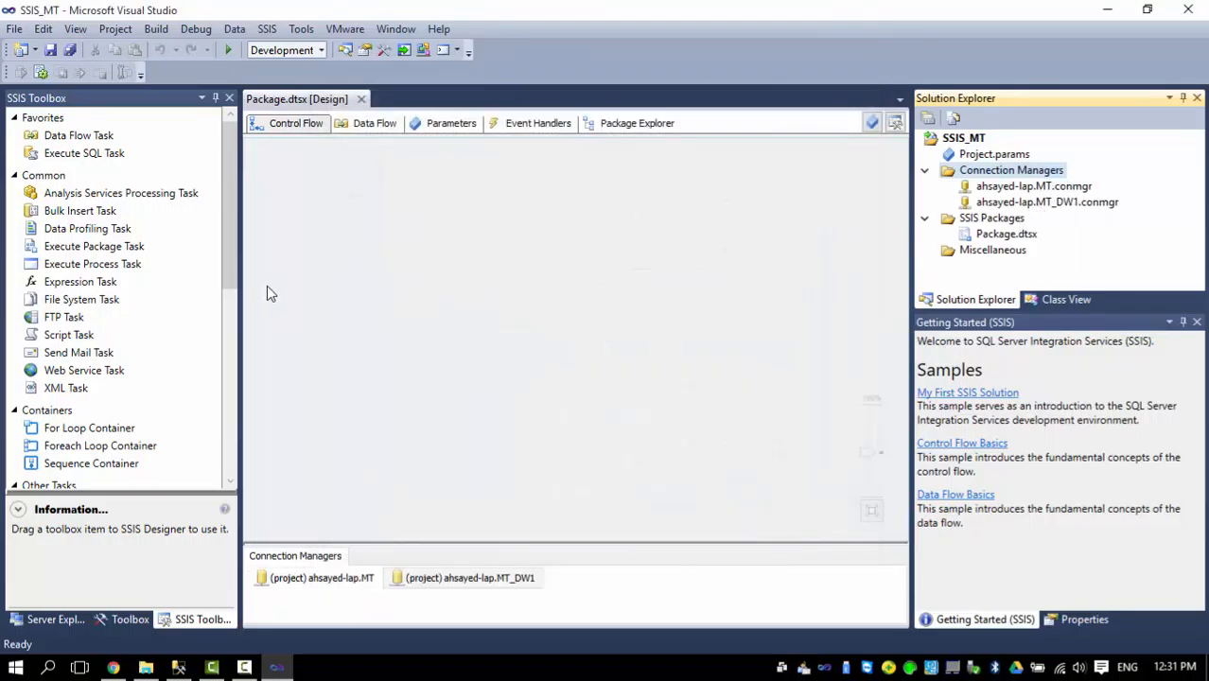
Add a Sequence Container to the upper part of the package's control flow.
drag(233, 179, 225, 307)
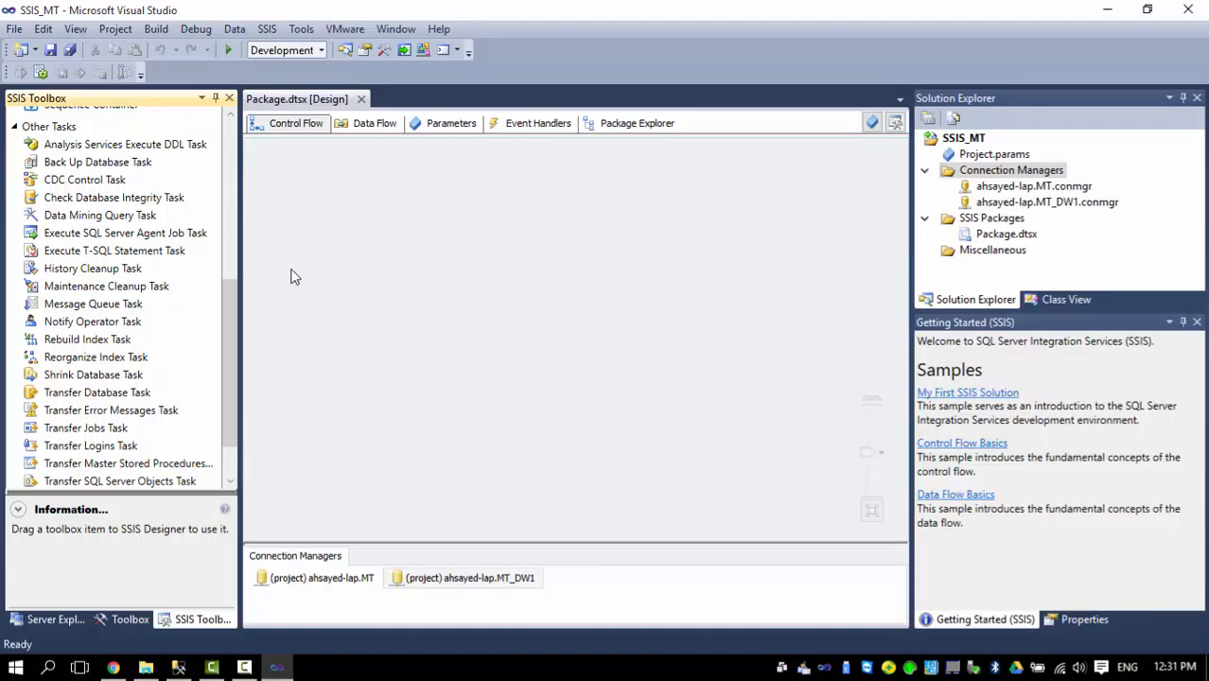
scroll(235, 319, down, 1)
drag(234, 319, 239, 194)
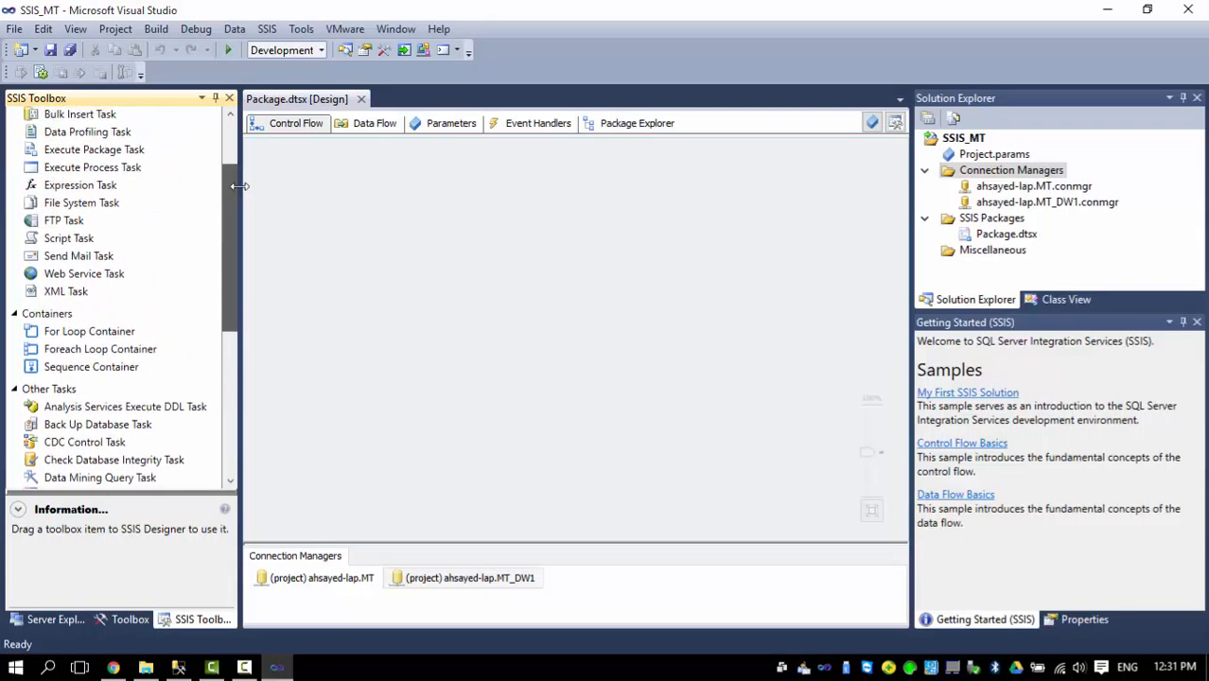
drag(113, 368, 360, 180)
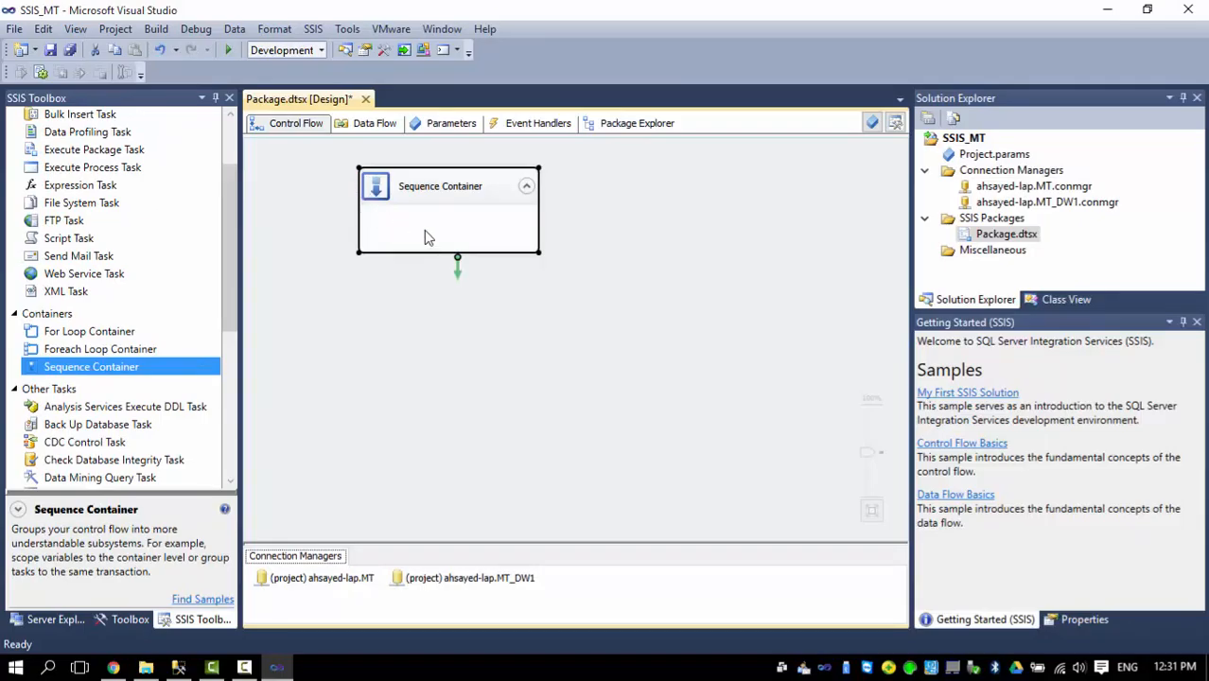
Add a Data Flow Task inside the Sequence Container and name it HRData.
drag(228, 242, 239, 164)
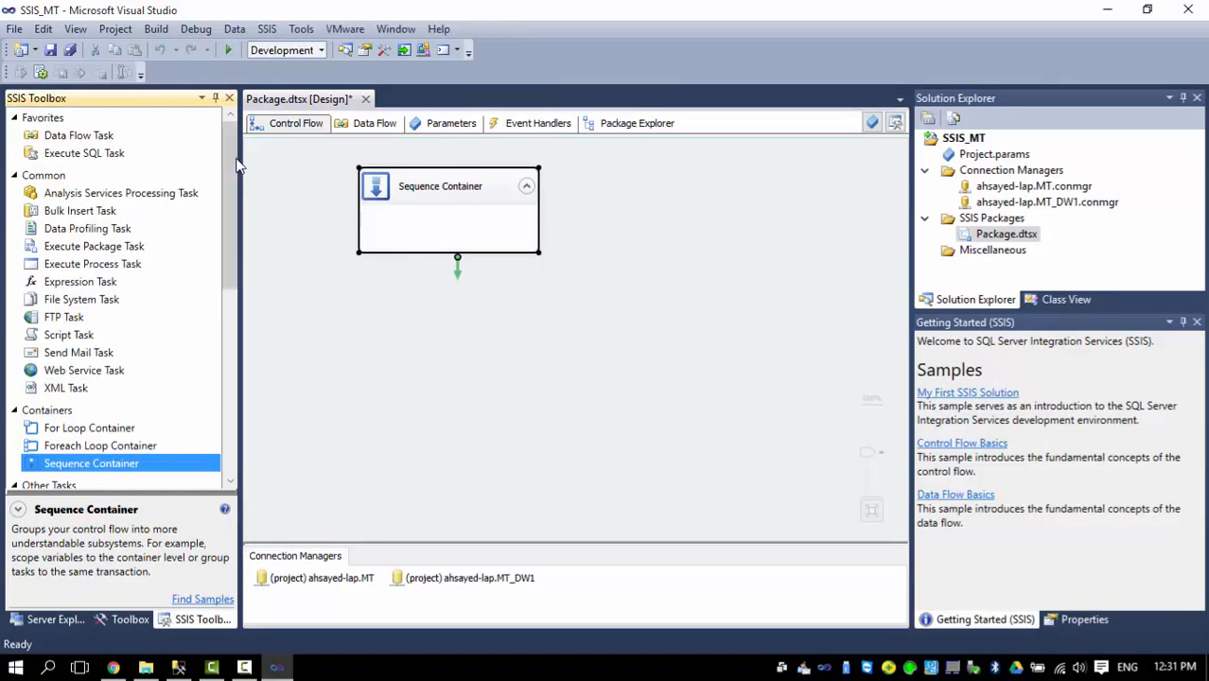
drag(85, 142, 409, 219)
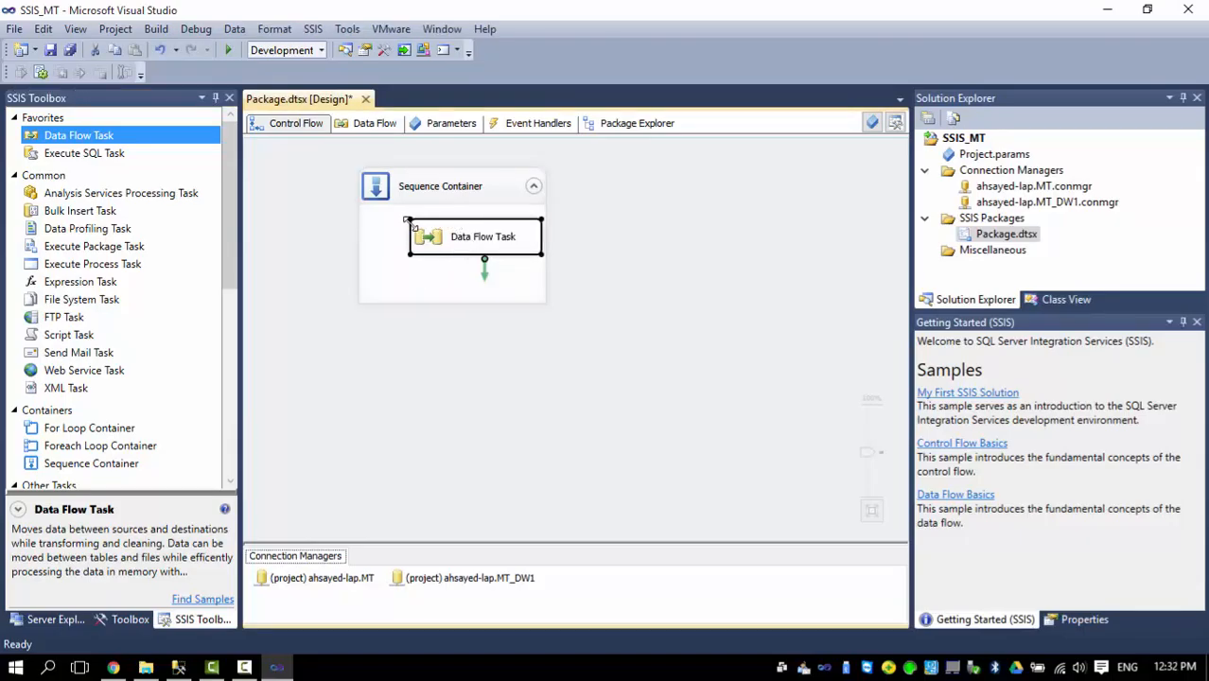
click(464, 242)
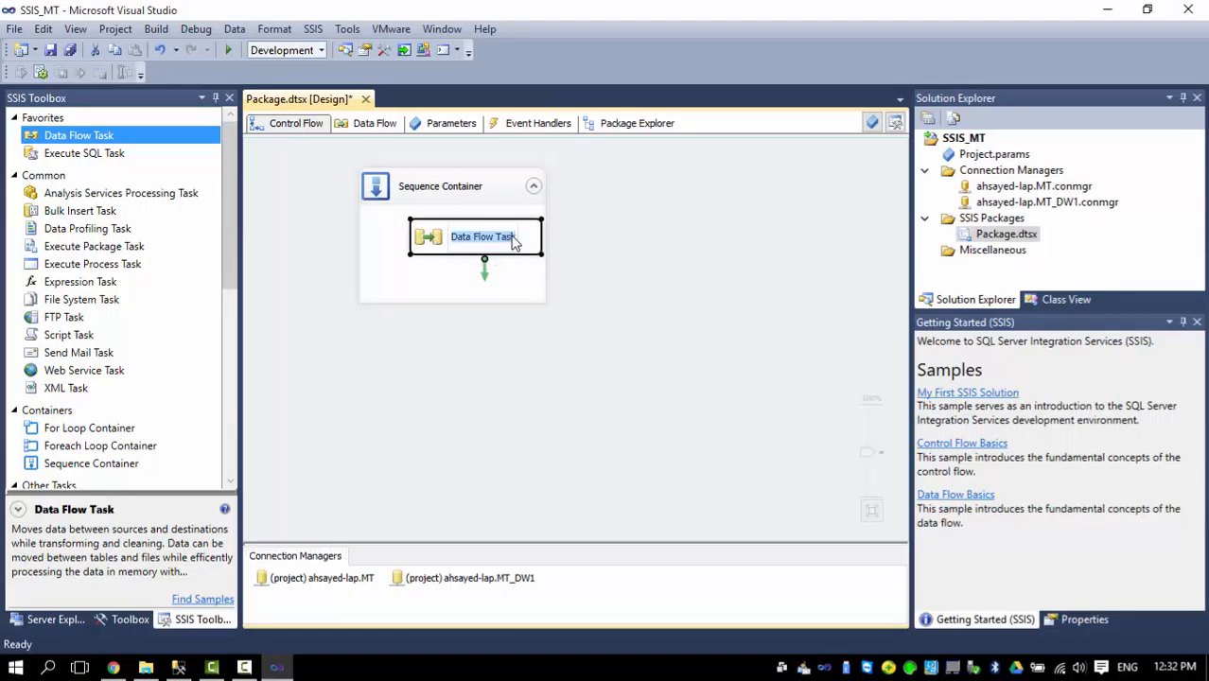
click(515, 241)
key(BackSpace)
key(BackSpace)
key(BackSpace)
key(BackSpace)
key(BackSpace)
key(BackSpace)
key(BackSpace)
key(BackSpace)
key(BackSpace)
key(BackSpace)
key(BackSpace)
key(BackSpace)
key(BackSpace)
key(BackSpace)
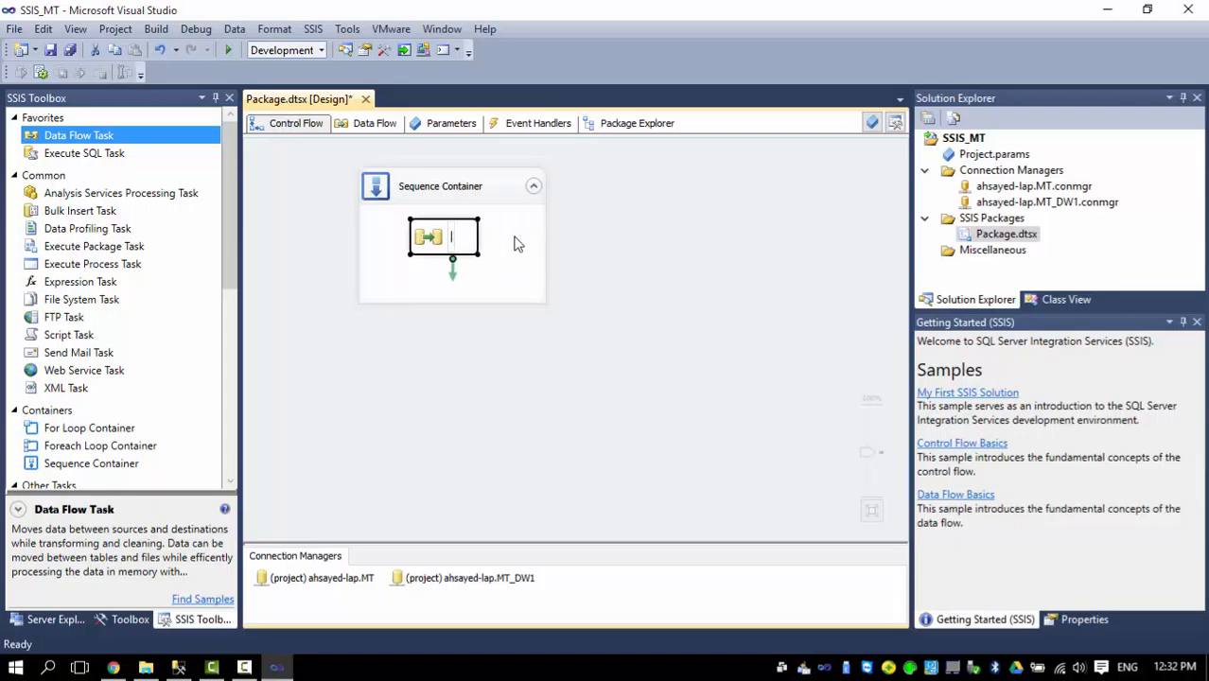
text(HRData)
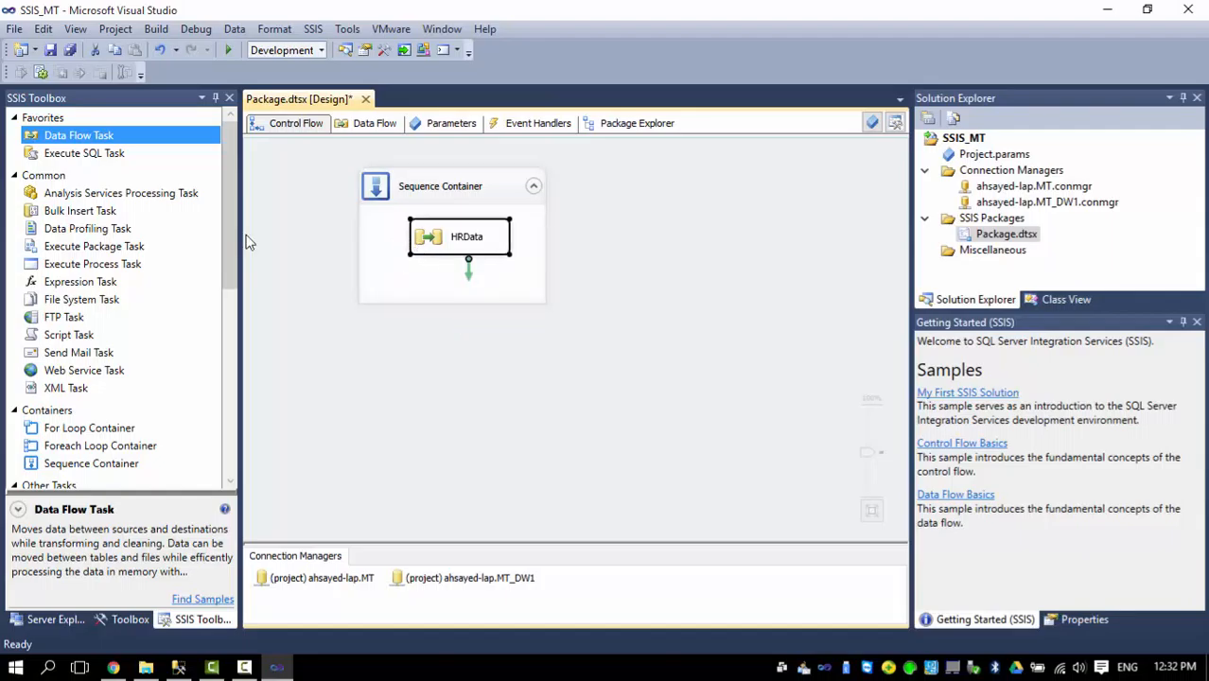
Add a second Data Flow Task below HRData in the Sequence Container and connect HRData to it.
drag(83, 138, 469, 302)
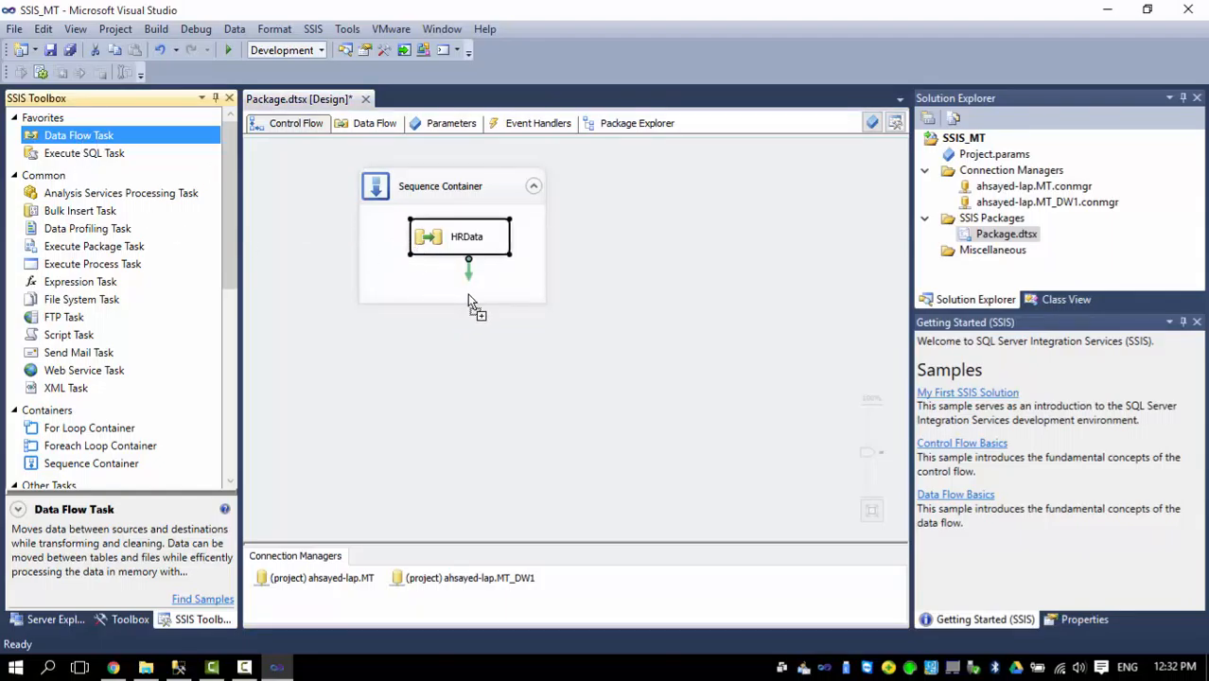
drag(468, 302, 470, 301)
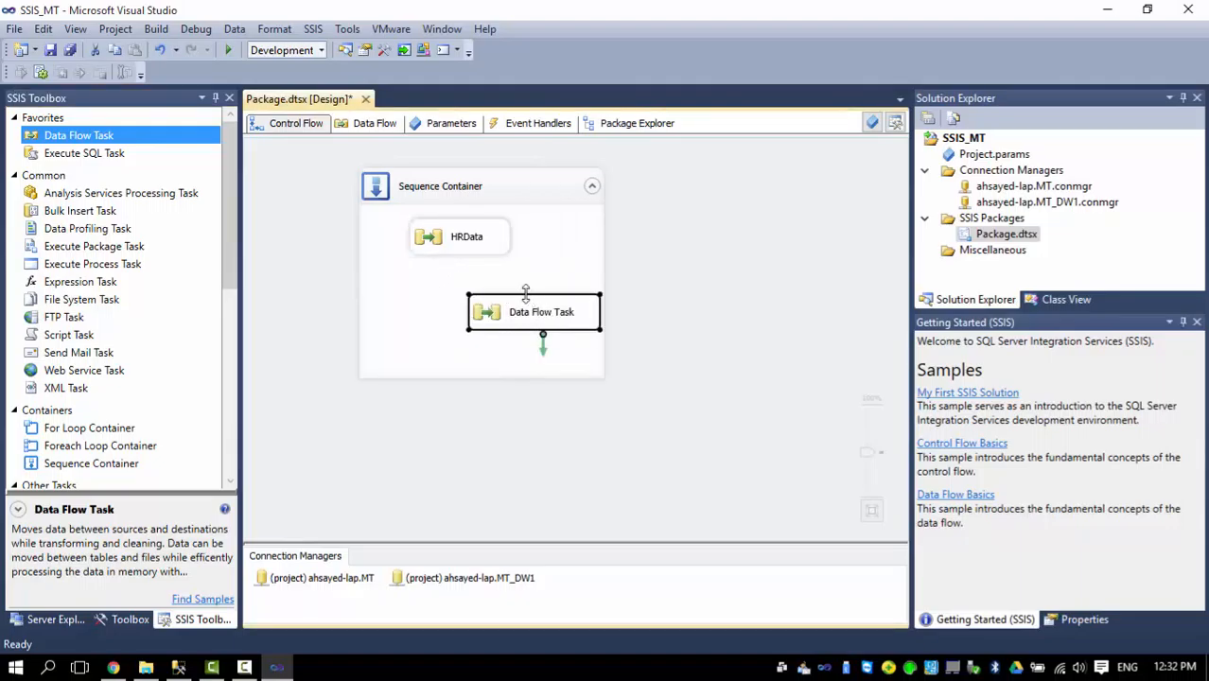
drag(520, 318, 453, 324)
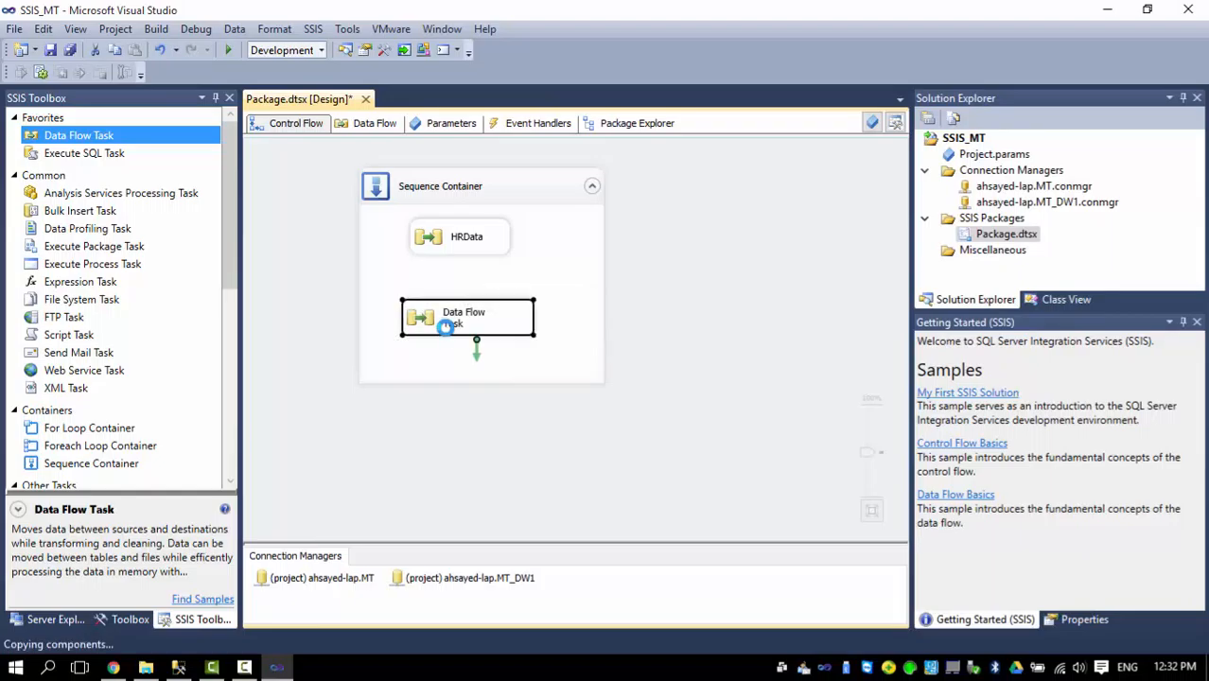
click(452, 248)
drag(469, 263, 461, 314)
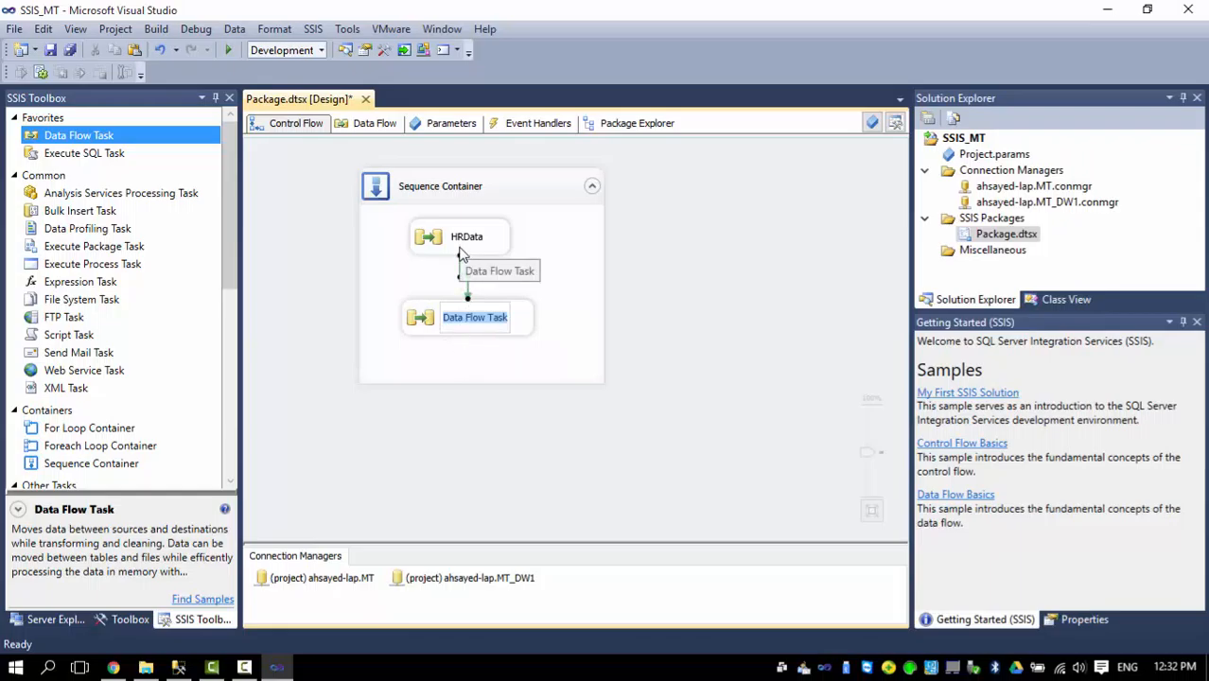
Name the second Data Flow Task in the Sequence Container Periods.
text(Period)
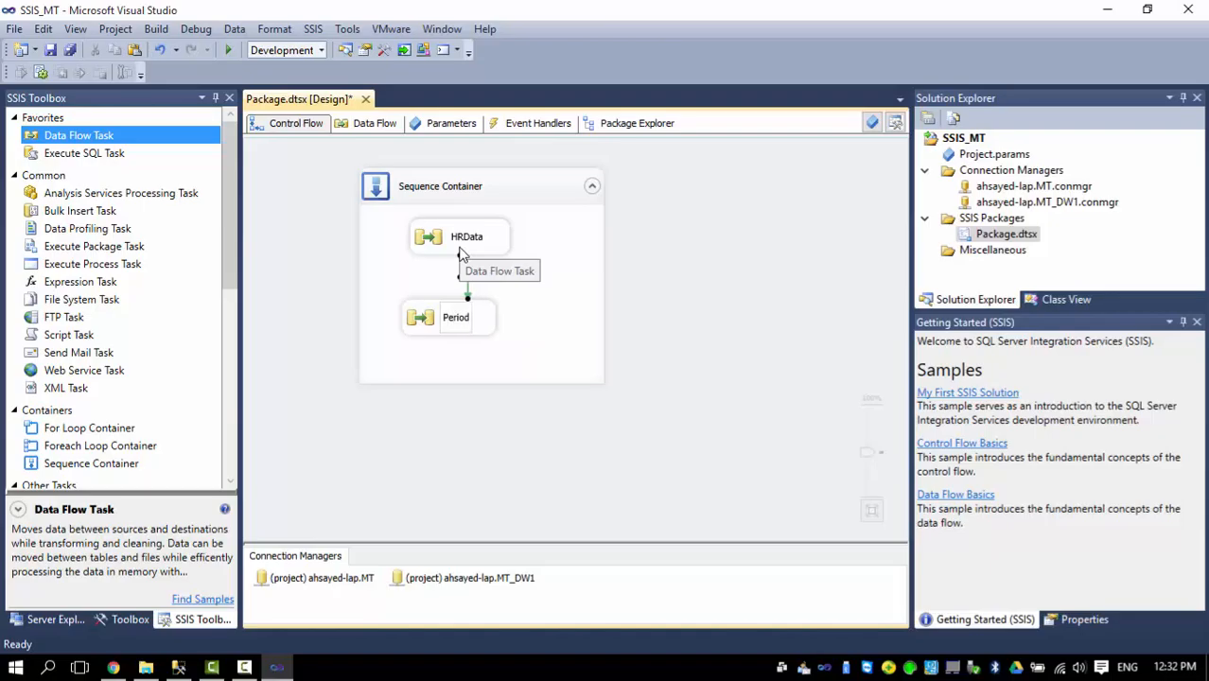
text(s)
click(422, 362)
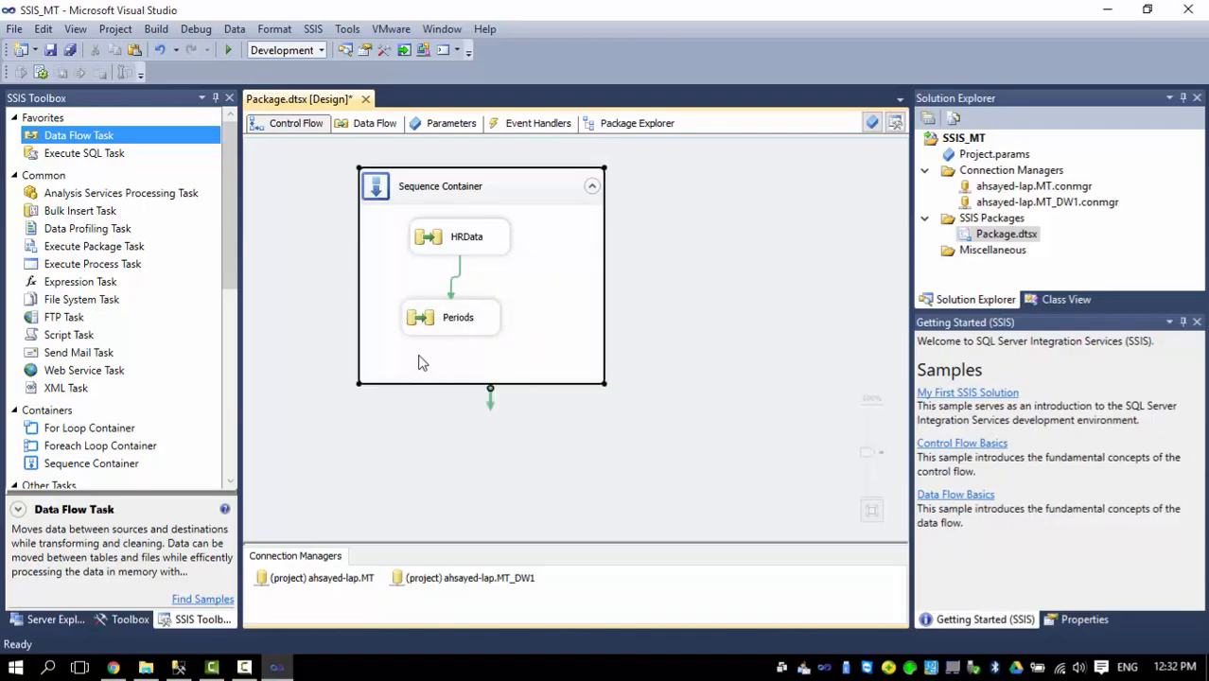
Add a third Data Flow Task below Periods in the Sequence Container and connect Periods to it.
drag(86, 139, 516, 382)
click(455, 327)
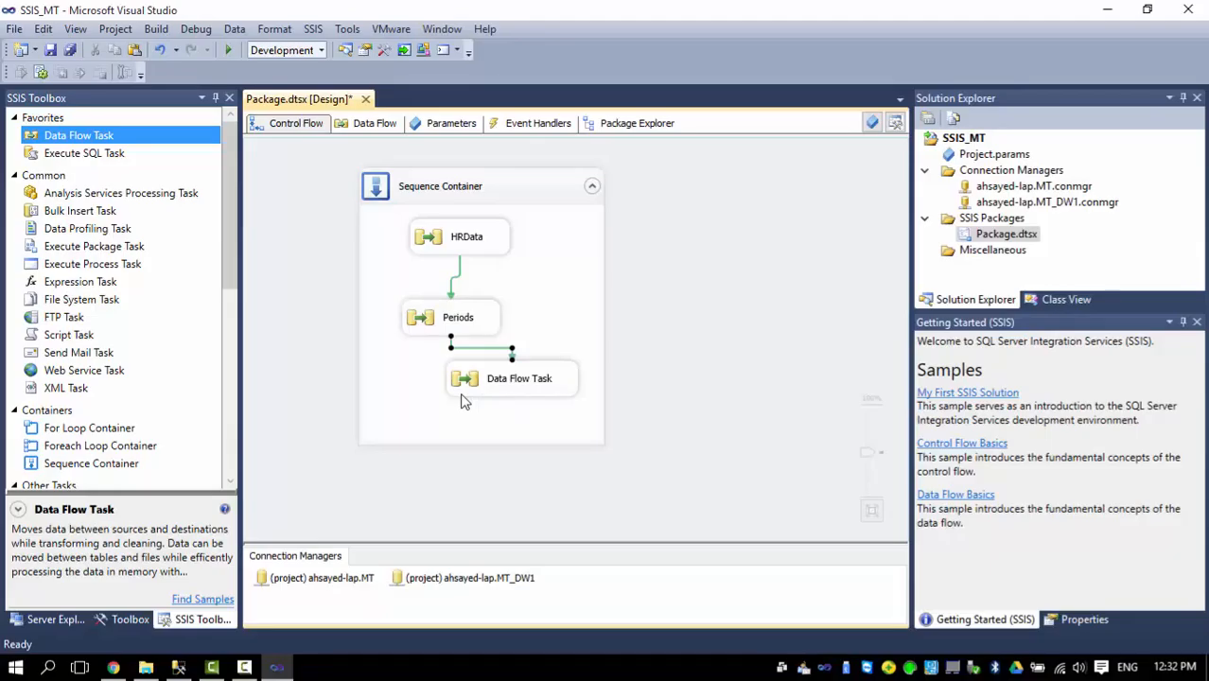
Rename the third Data Flow Task as Tickets and move it further down, roughly in line beneath Periods.
click(502, 376)
double_click(545, 384)
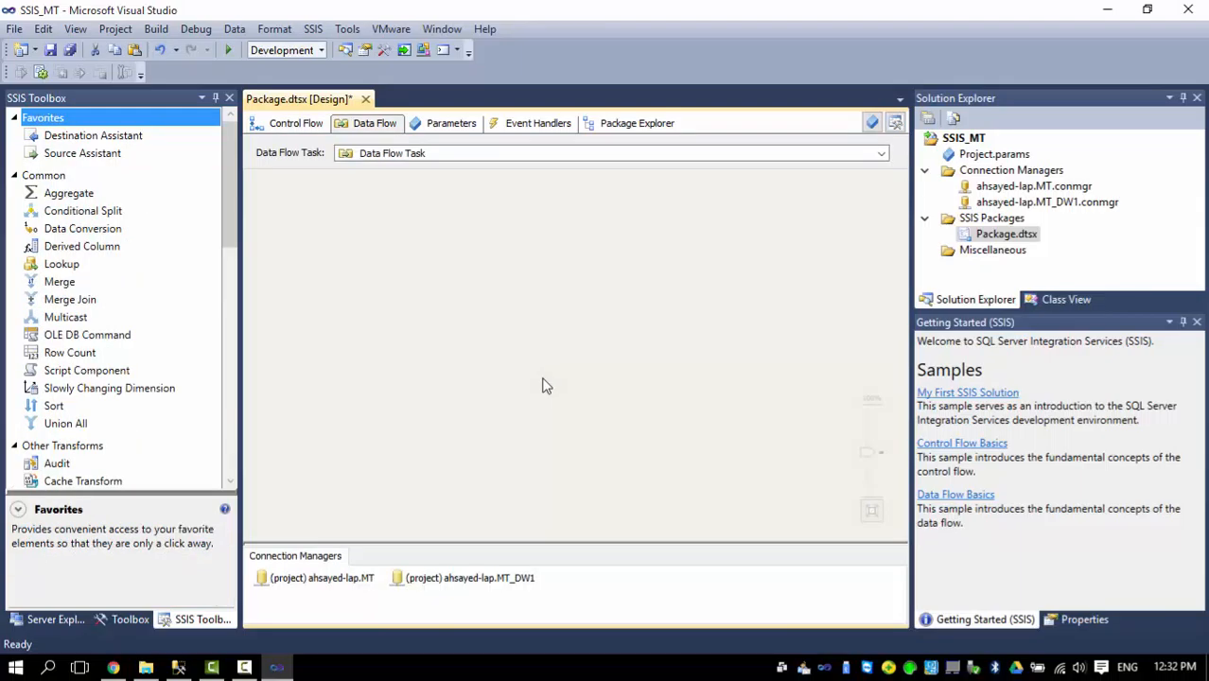
click(296, 126)
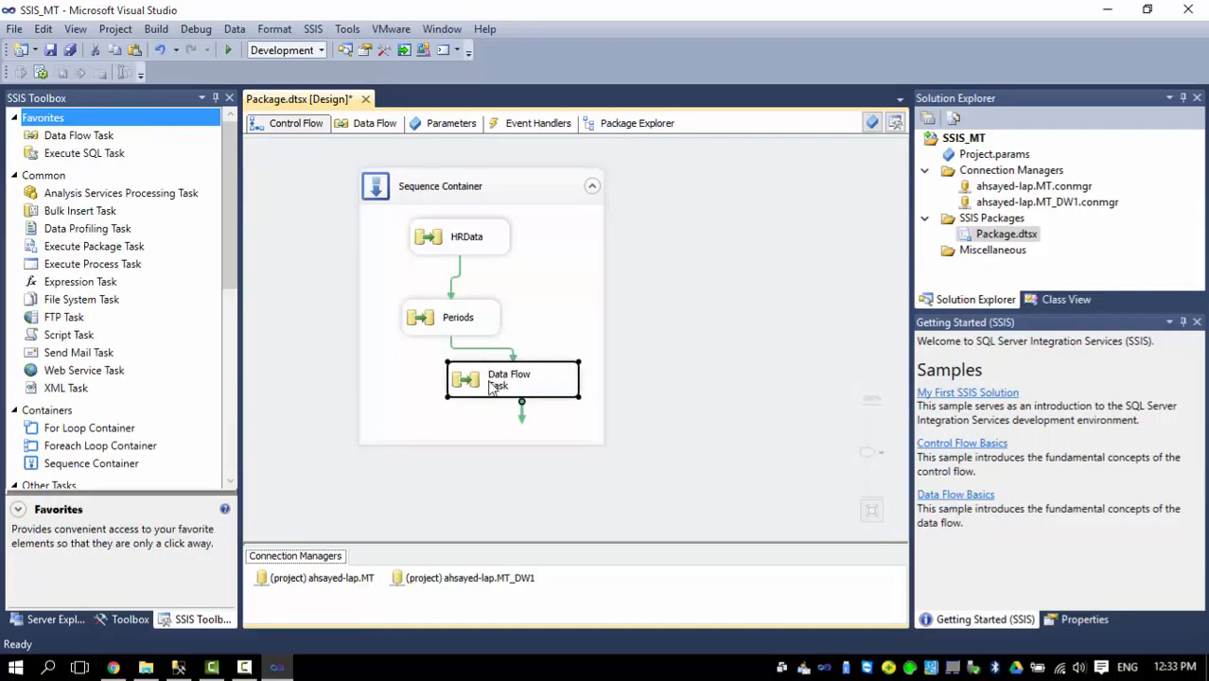
click(494, 384)
text(T)
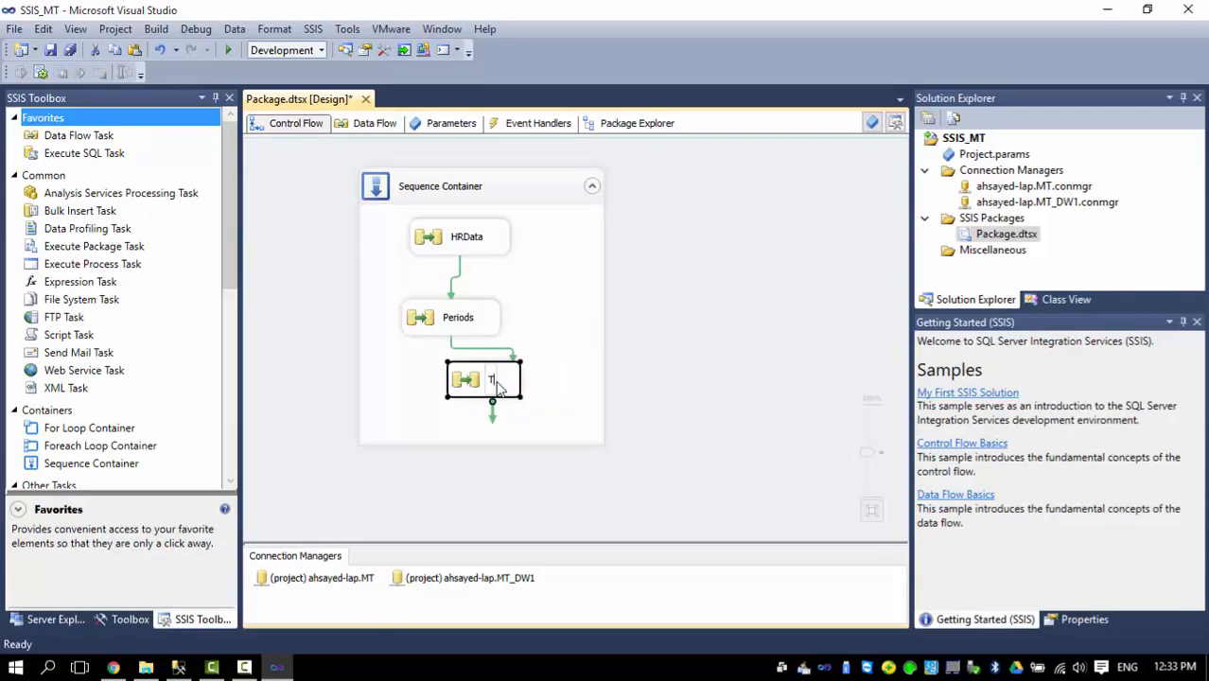
text(eckets)
click(501, 385)
key(BackSpace)
text(ickets)
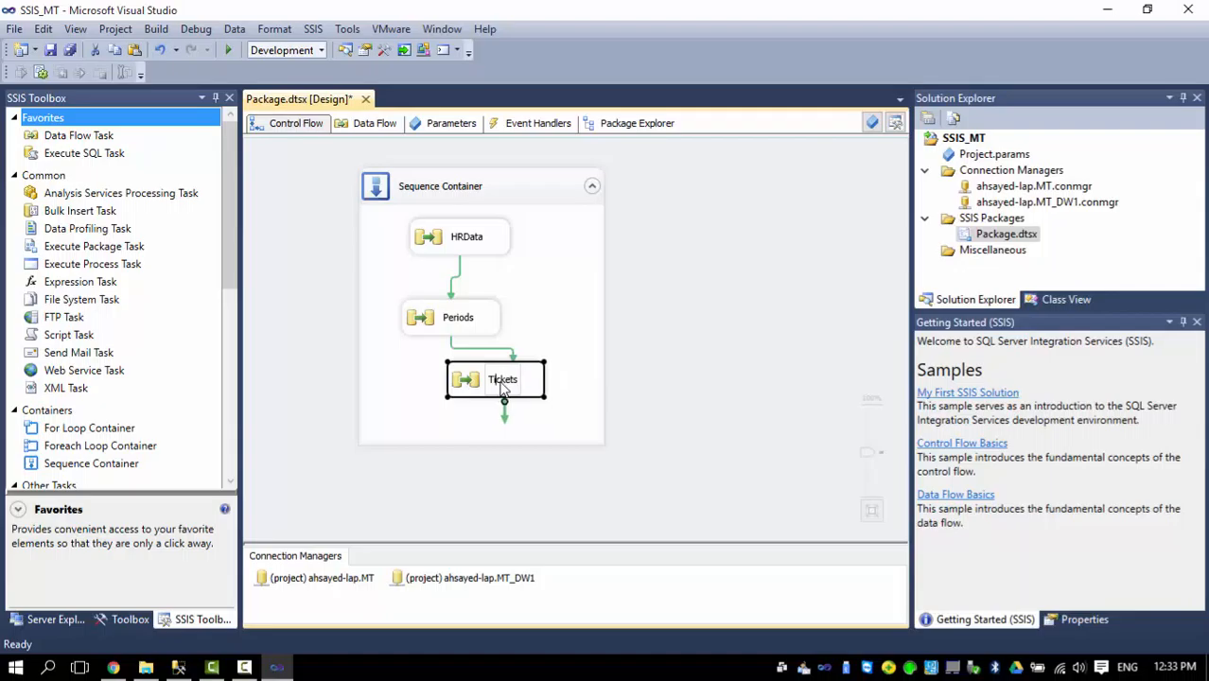
click(393, 378)
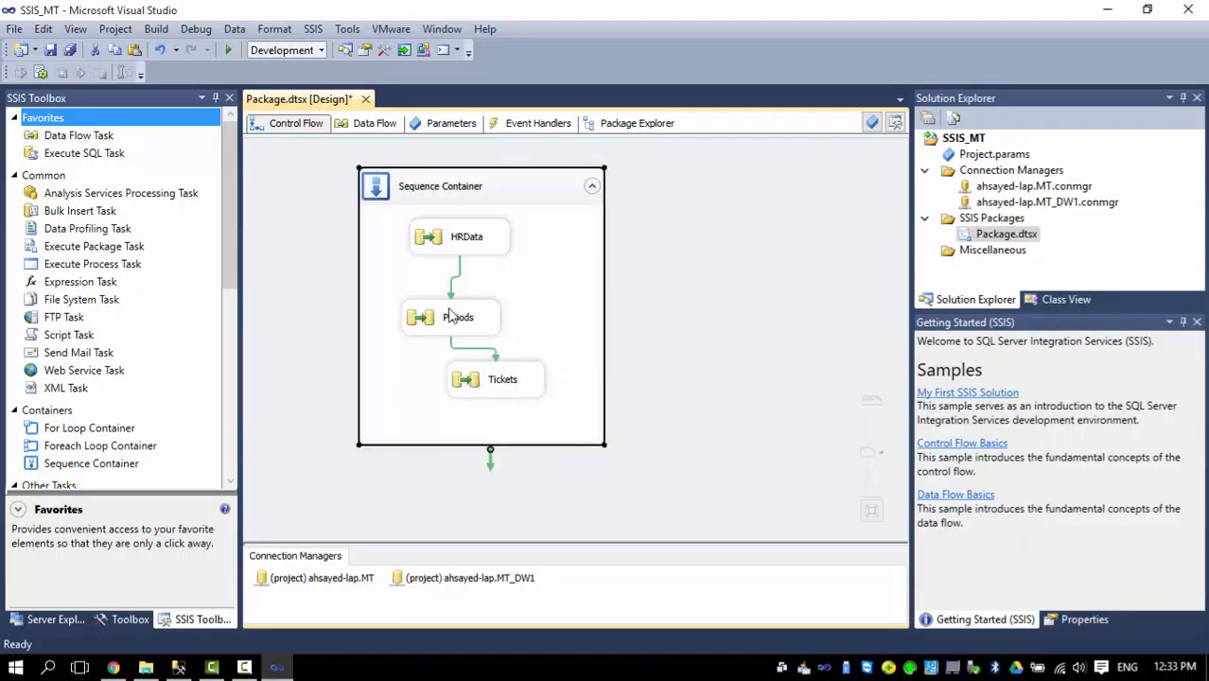
drag(496, 396, 464, 424)
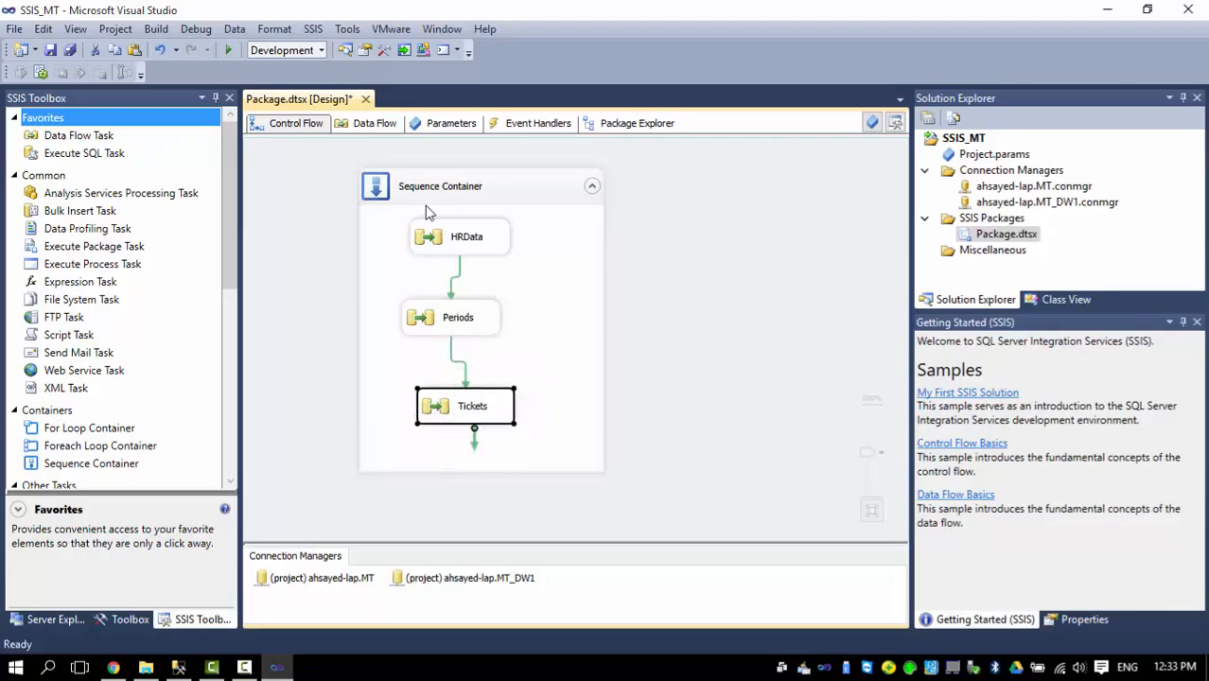